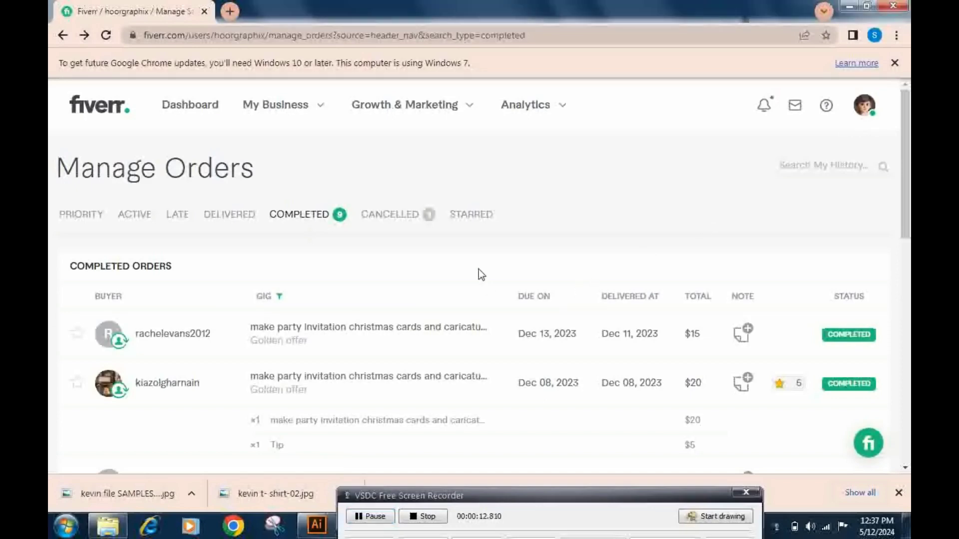
- Glance at the April 8 $20 caricature order, then return to the completed orders list
{"action": "scroll", "coordinate": [479, 272], "scroll_direction": "down", "scroll_amount": 2}
{"action": "scroll", "coordinate": [478, 276], "scroll_direction": "down", "scroll_amount": 2}
{"action": "scroll", "coordinate": [465, 265], "scroll_direction": "down", "scroll_amount": 3}
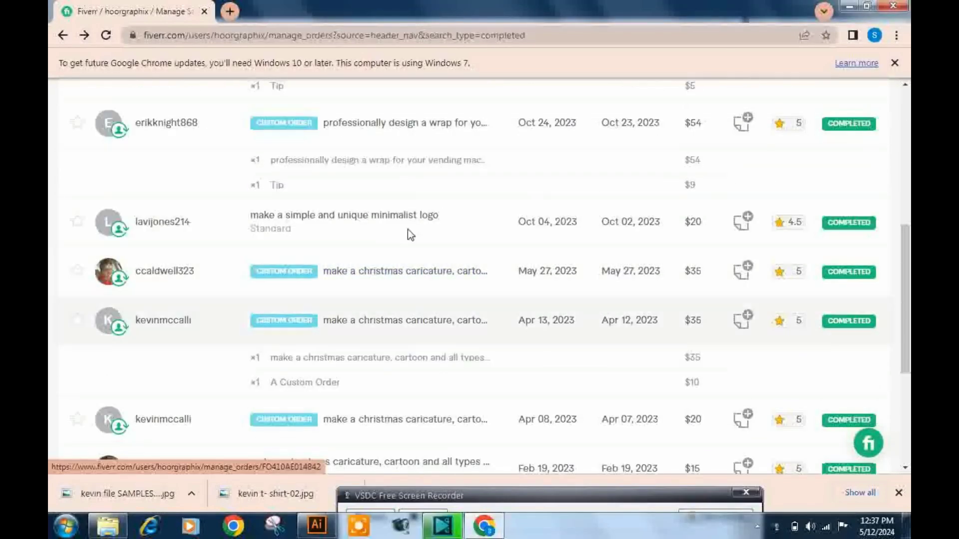
{"action": "scroll", "coordinate": [789, 354], "scroll_direction": "down", "scroll_amount": 3}
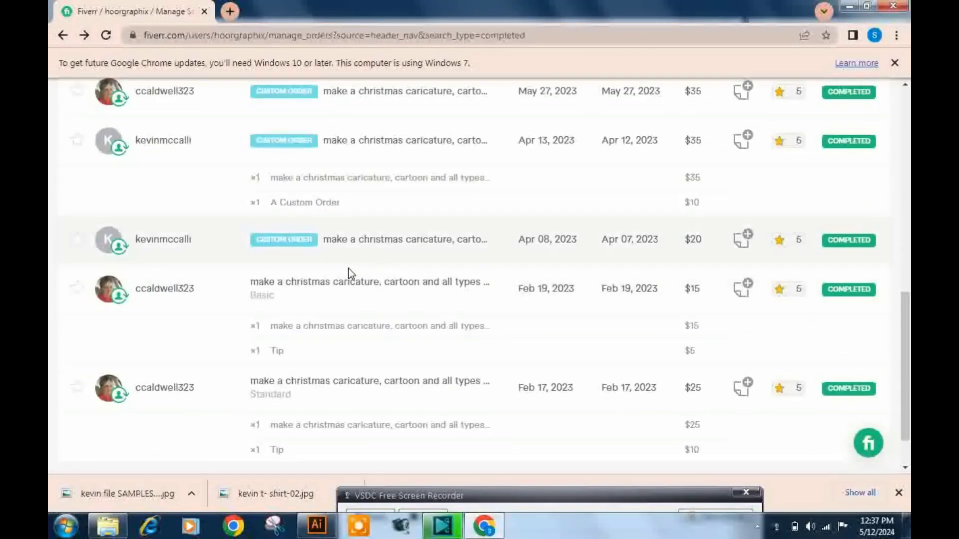
{"action": "scroll", "coordinate": [353, 208], "scroll_direction": "down", "scroll_amount": 2}
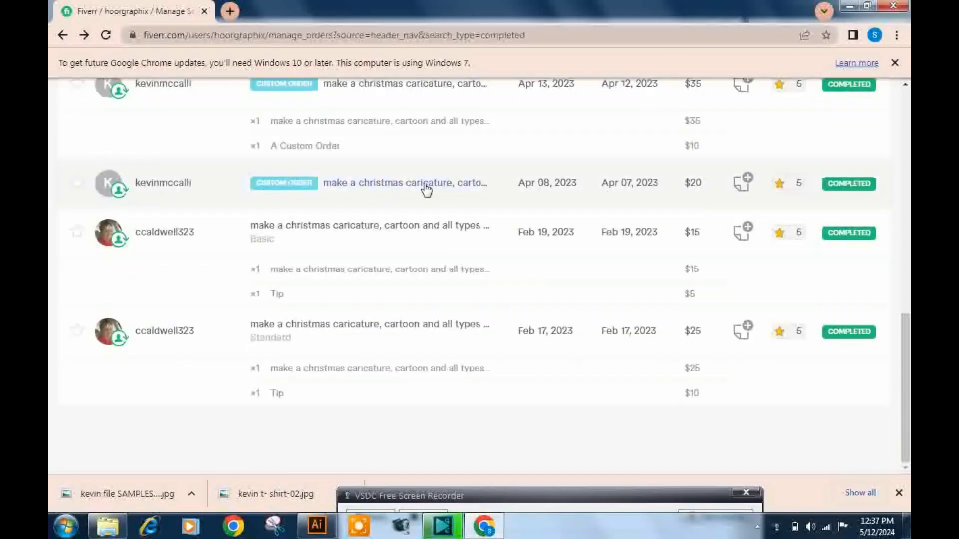
{"action": "left_click", "coordinate": [407, 188]}
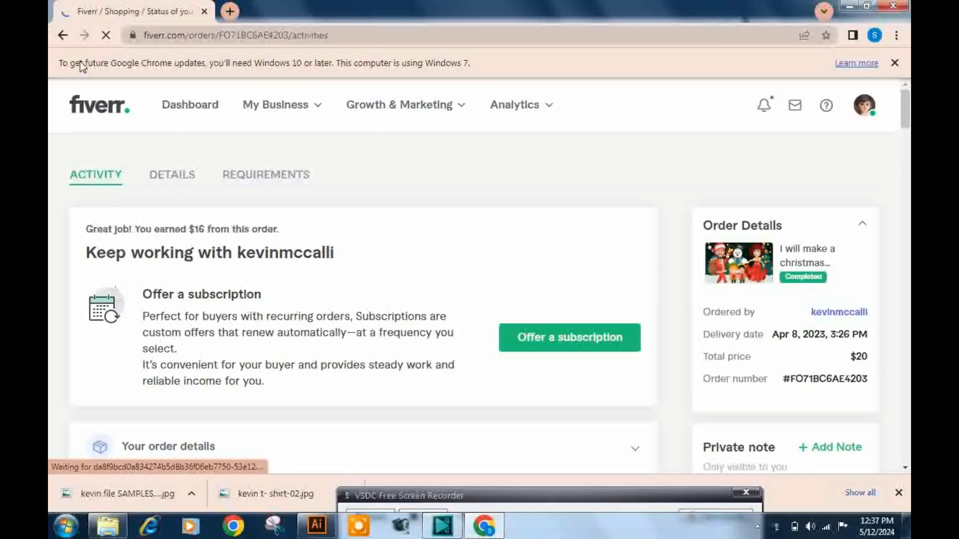
{"action": "left_click", "coordinate": [61, 36]}
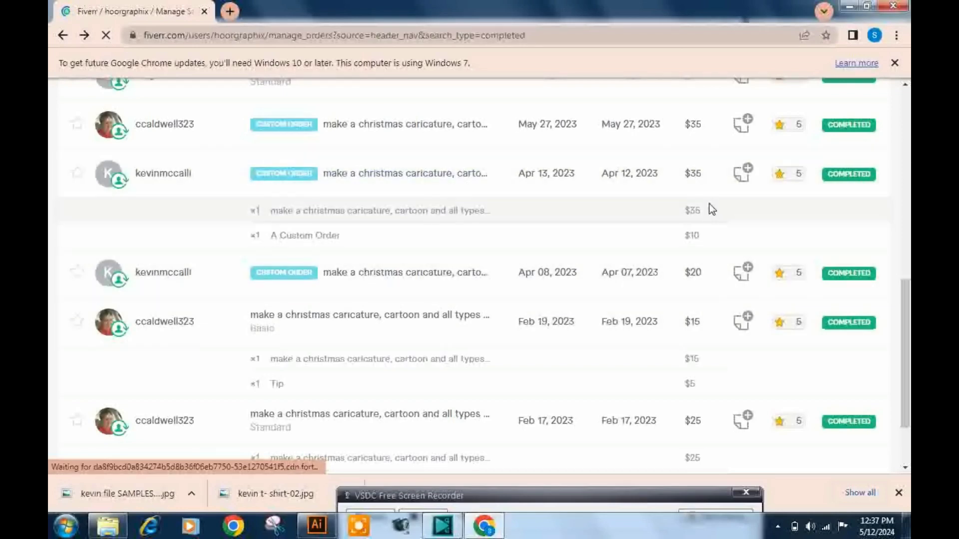
- Open the April 13 $35 order and preview its delivered goal celebration image
{"action": "left_click", "coordinate": [389, 179]}
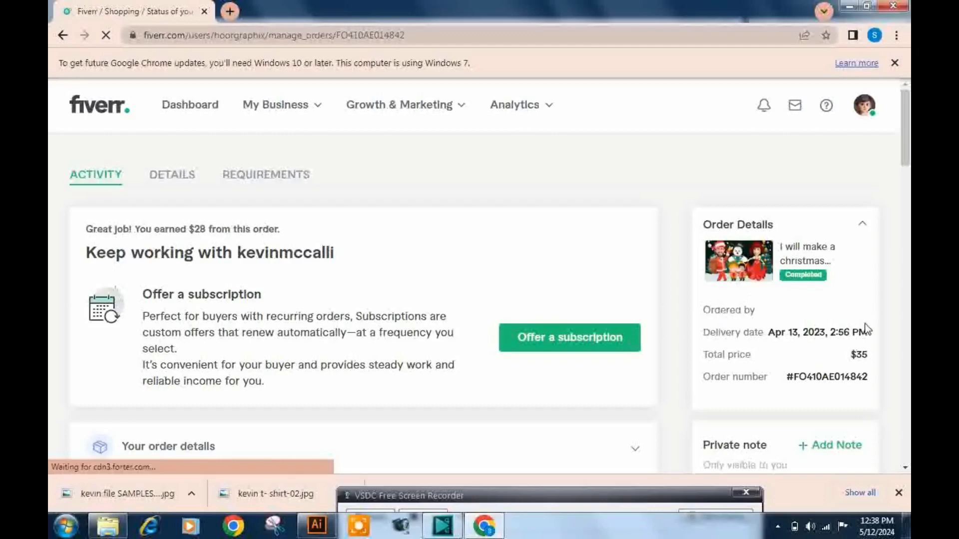
{"action": "scroll", "coordinate": [507, 375], "scroll_direction": "down", "scroll_amount": 3}
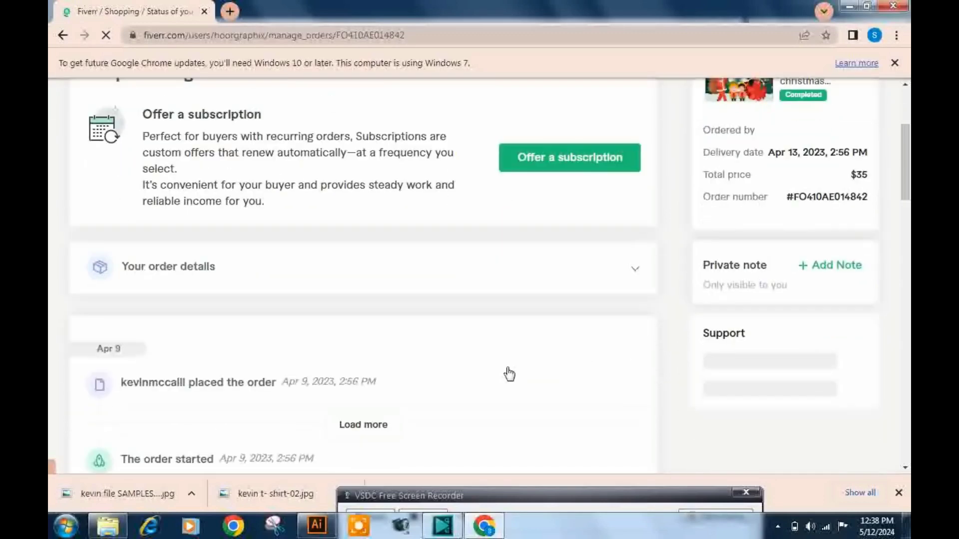
{"action": "scroll", "coordinate": [507, 372], "scroll_direction": "down", "scroll_amount": 2}
{"action": "scroll", "coordinate": [509, 372], "scroll_direction": "down", "scroll_amount": 3}
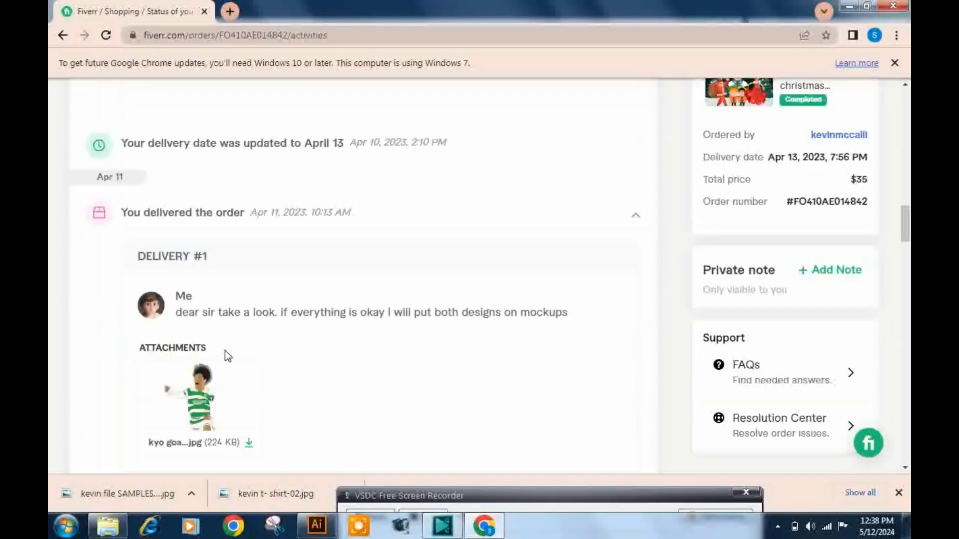
{"action": "scroll", "coordinate": [225, 350], "scroll_direction": "down", "scroll_amount": 2}
{"action": "left_click", "coordinate": [244, 311]}
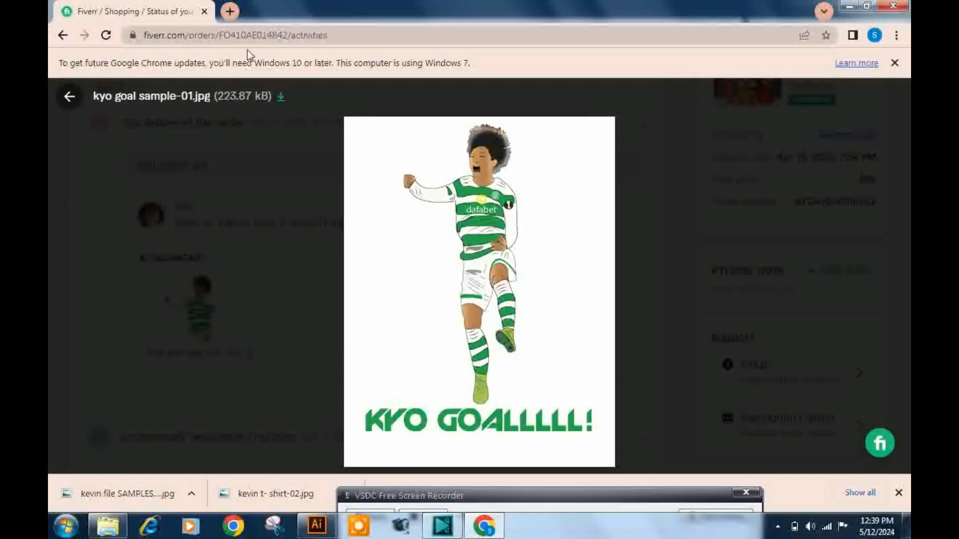
- Reopen the April 8 $20 order and load the earlier entries of its timeline
{"action": "left_click", "coordinate": [62, 36]}
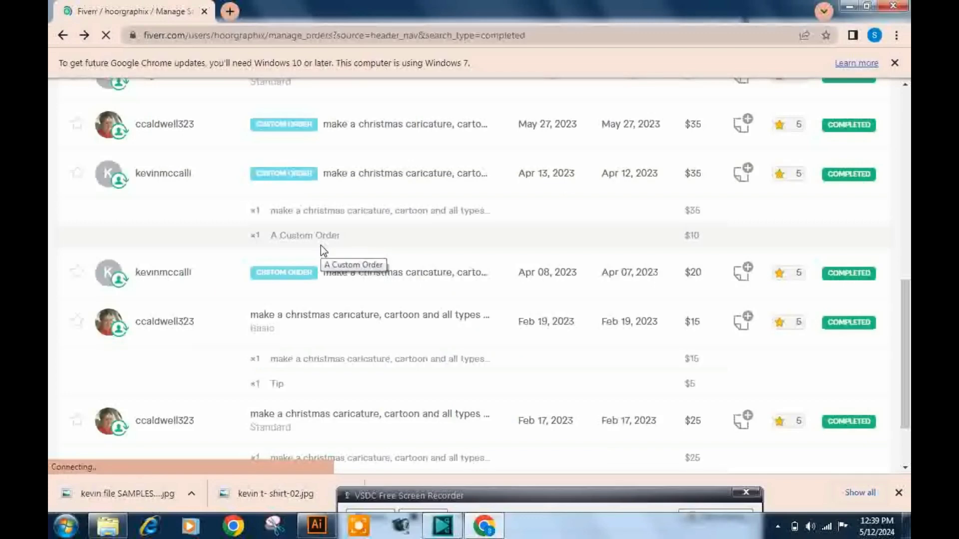
{"action": "scroll", "coordinate": [321, 245], "scroll_direction": "down", "scroll_amount": 2}
{"action": "scroll", "coordinate": [320, 245], "scroll_direction": "up", "scroll_amount": 2}
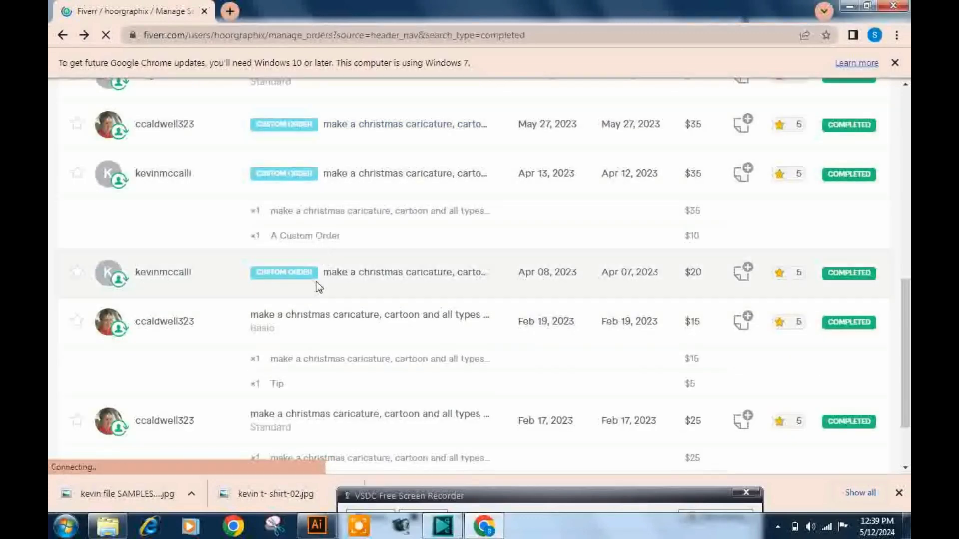
{"action": "left_click", "coordinate": [359, 278]}
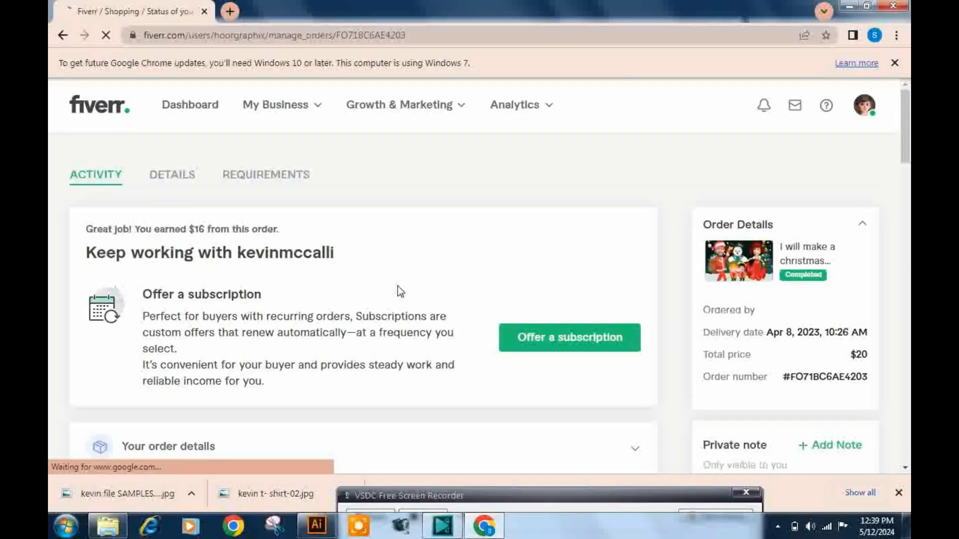
{"action": "scroll", "coordinate": [398, 287], "scroll_direction": "down", "scroll_amount": 5}
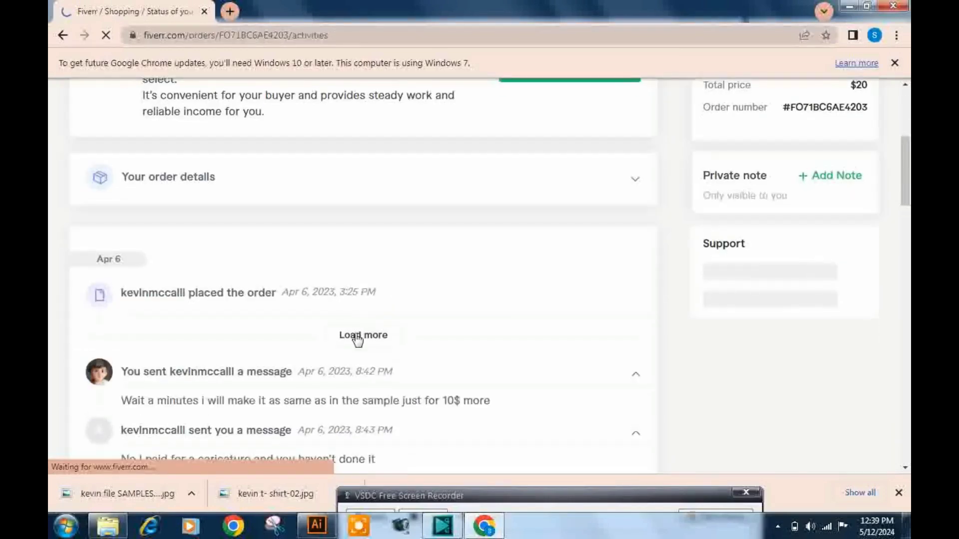
{"action": "left_click", "coordinate": [358, 334]}
- Scroll the order timeline to Delivery #2 with its two 62 KB image attachments
{"action": "scroll", "coordinate": [356, 338], "scroll_direction": "down", "scroll_amount": 2}
{"action": "scroll", "coordinate": [356, 339], "scroll_direction": "down", "scroll_amount": 2}
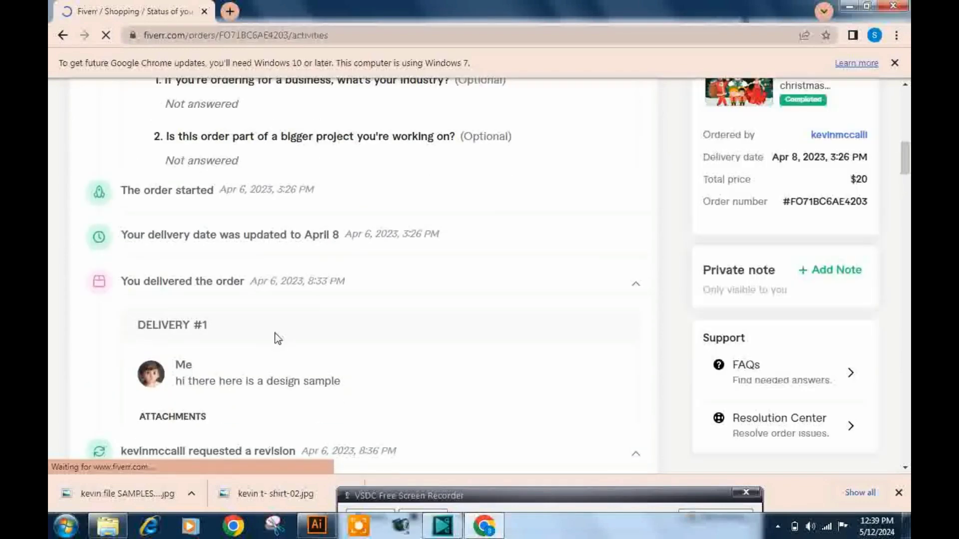
{"action": "scroll", "coordinate": [271, 331], "scroll_direction": "down", "scroll_amount": 2}
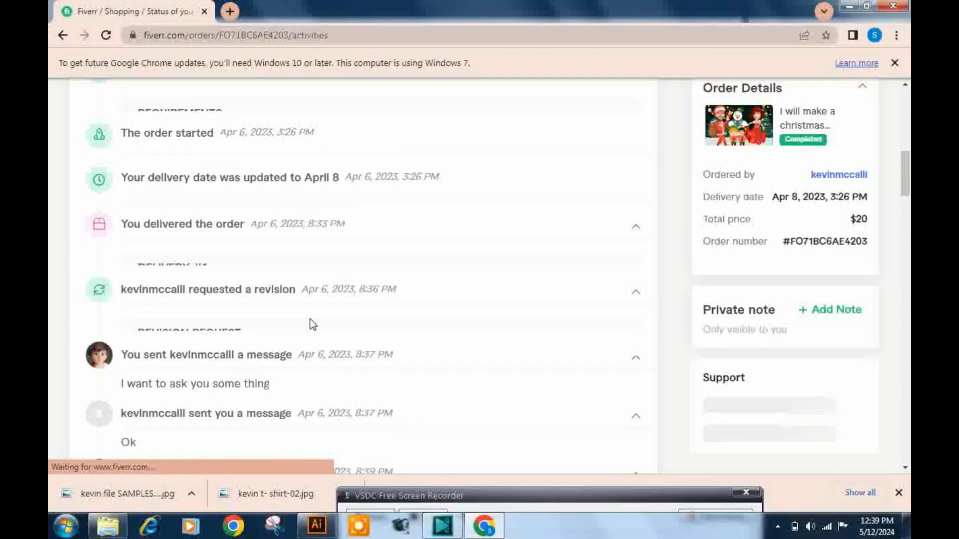
{"action": "scroll", "coordinate": [312, 323], "scroll_direction": "down", "scroll_amount": 3}
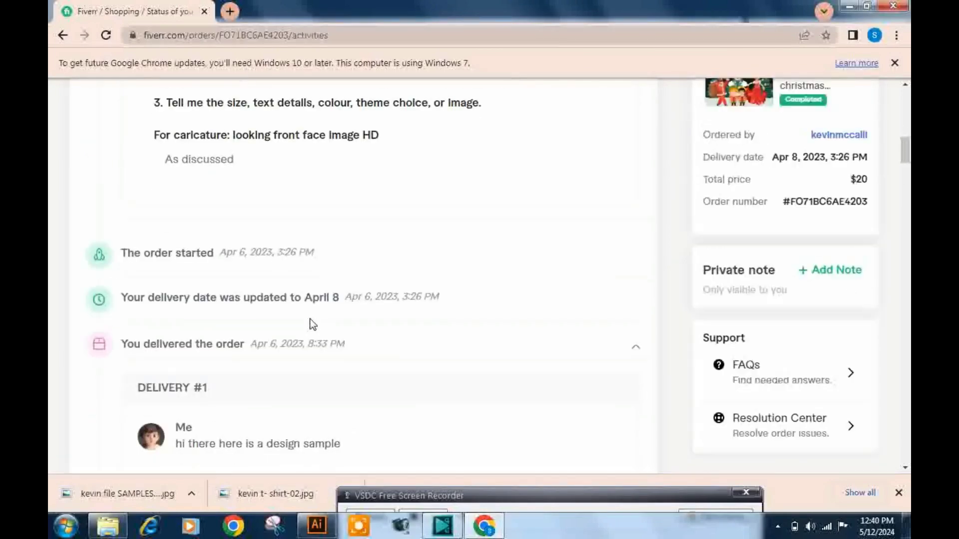
{"action": "scroll", "coordinate": [312, 324], "scroll_direction": "down", "scroll_amount": 2}
{"action": "scroll", "coordinate": [312, 325], "scroll_direction": "down", "scroll_amount": 4}
{"action": "scroll", "coordinate": [312, 325], "scroll_direction": "down", "scroll_amount": 2}
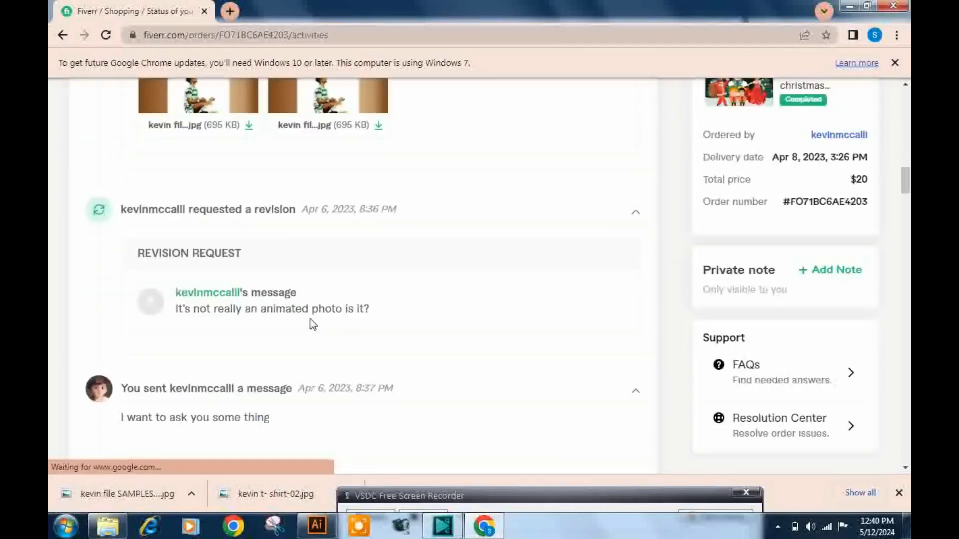
{"action": "scroll", "coordinate": [312, 324], "scroll_direction": "down", "scroll_amount": 1}
{"action": "scroll", "coordinate": [312, 323], "scroll_direction": "down", "scroll_amount": 2}
{"action": "scroll", "coordinate": [312, 324], "scroll_direction": "down", "scroll_amount": 2}
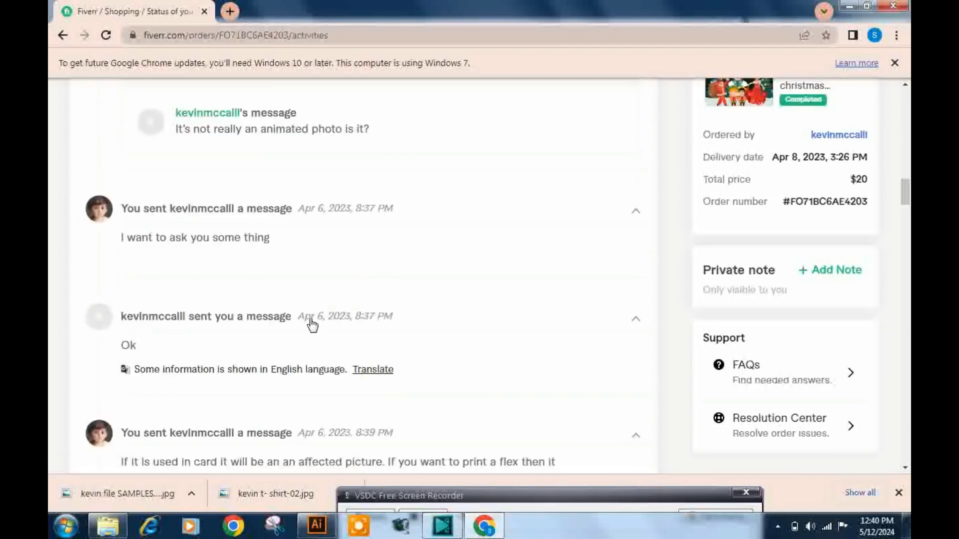
{"action": "scroll", "coordinate": [312, 324], "scroll_direction": "down", "scroll_amount": 2}
{"action": "scroll", "coordinate": [313, 324], "scroll_direction": "down", "scroll_amount": 7}
{"action": "scroll", "coordinate": [312, 323], "scroll_direction": "down", "scroll_amount": 9}
{"action": "scroll", "coordinate": [312, 324], "scroll_direction": "down", "scroll_amount": 7}
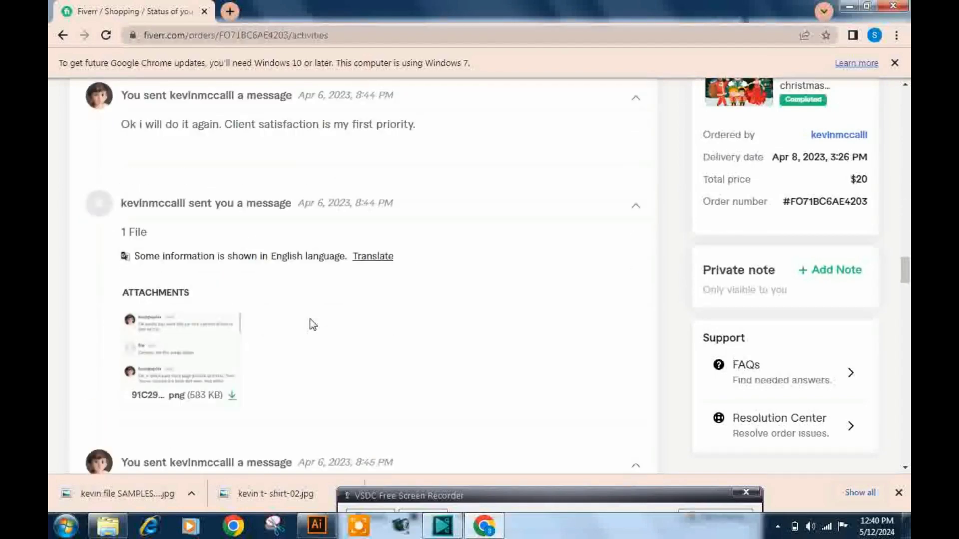
{"action": "scroll", "coordinate": [312, 324], "scroll_direction": "down", "scroll_amount": 2}
{"action": "scroll", "coordinate": [312, 323], "scroll_direction": "down", "scroll_amount": 5}
{"action": "scroll", "coordinate": [312, 324], "scroll_direction": "down", "scroll_amount": 8}
{"action": "scroll", "coordinate": [312, 324], "scroll_direction": "down", "scroll_amount": 7}
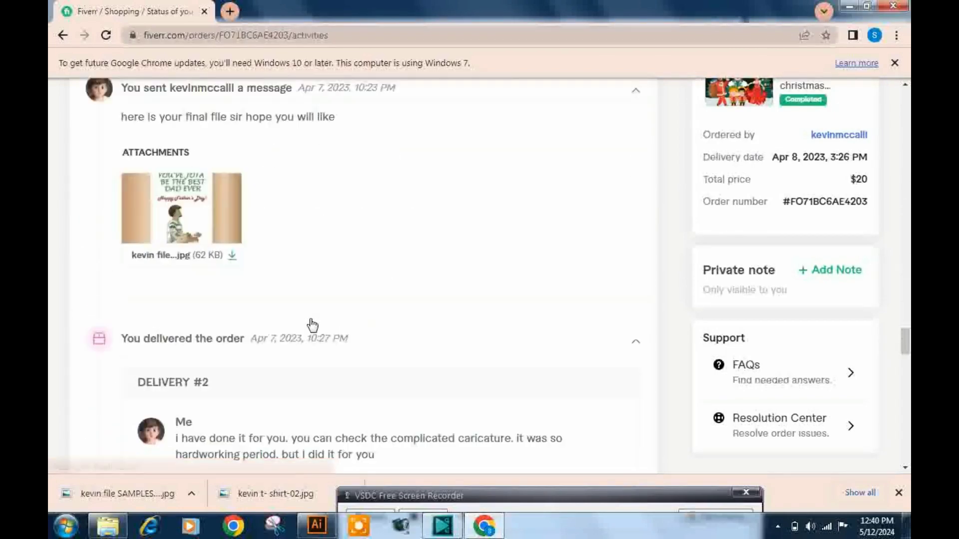
{"action": "scroll", "coordinate": [312, 324], "scroll_direction": "down", "scroll_amount": 8}
{"action": "scroll", "coordinate": [312, 324], "scroll_direction": "down", "scroll_amount": 7}
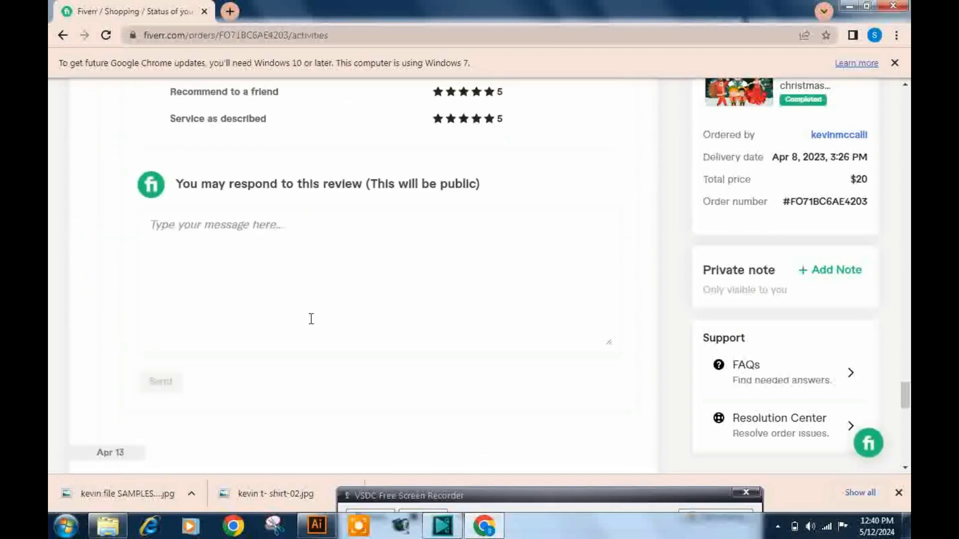
{"action": "scroll", "coordinate": [311, 319], "scroll_direction": "up", "scroll_amount": 4}
{"action": "scroll", "coordinate": [312, 322], "scroll_direction": "up", "scroll_amount": 2}
{"action": "scroll", "coordinate": [312, 323], "scroll_direction": "up", "scroll_amount": 2}
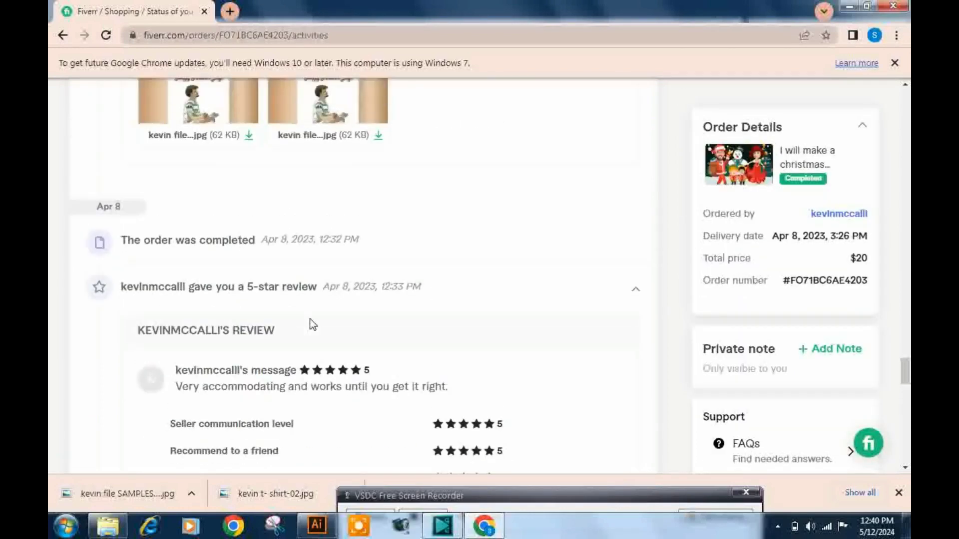
{"action": "scroll", "coordinate": [350, 285], "scroll_direction": "up", "scroll_amount": 2}
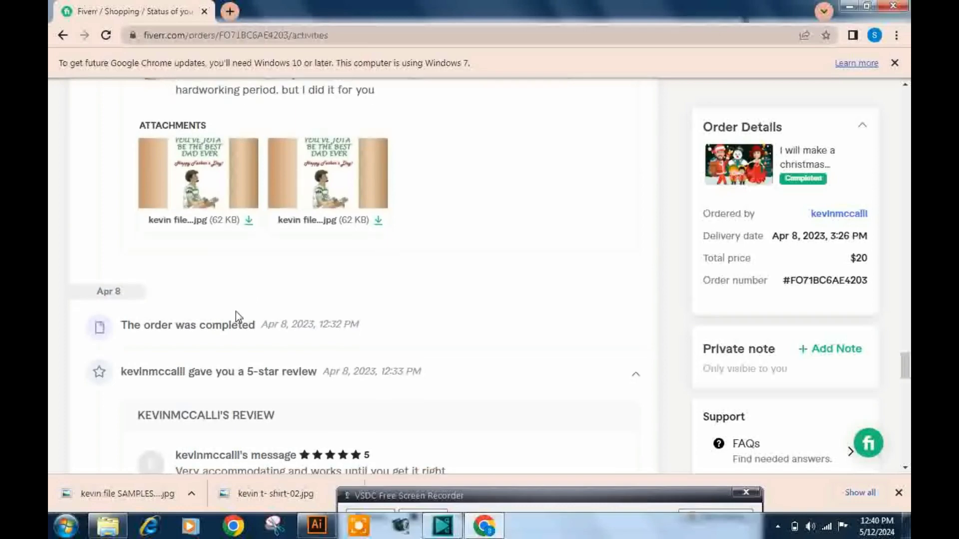
{"action": "scroll", "coordinate": [235, 312], "scroll_direction": "down", "scroll_amount": 2}
{"action": "scroll", "coordinate": [278, 215], "scroll_direction": "up", "scroll_amount": 6}
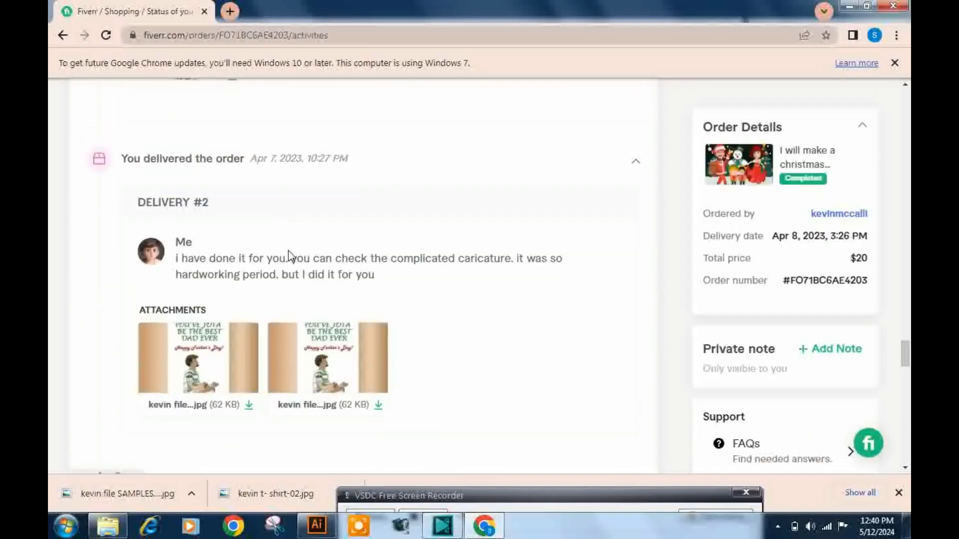
- Download kevin file jpeg-01.jpg, show it in its folder, and drag it toward Illustrator
{"action": "left_click", "coordinate": [227, 358]}
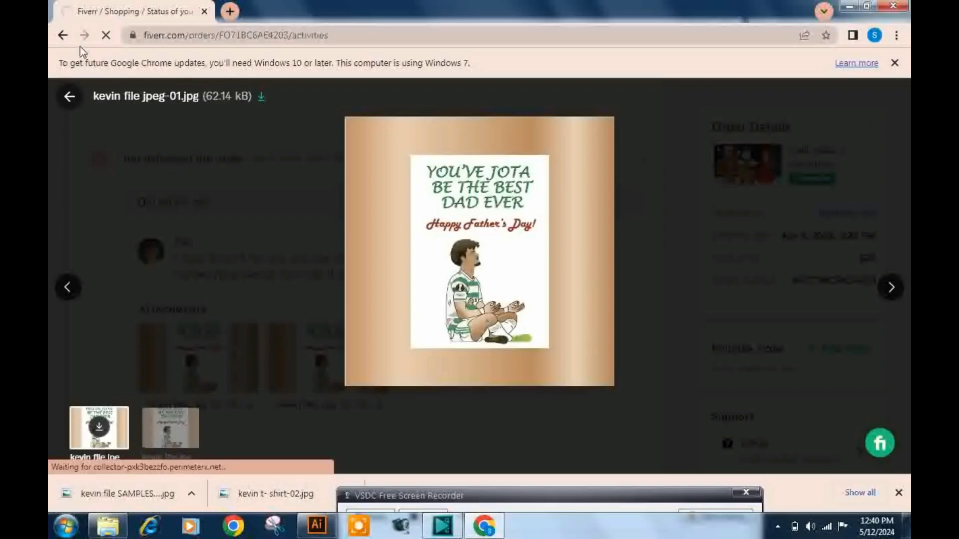
{"action": "left_click", "coordinate": [62, 40]}
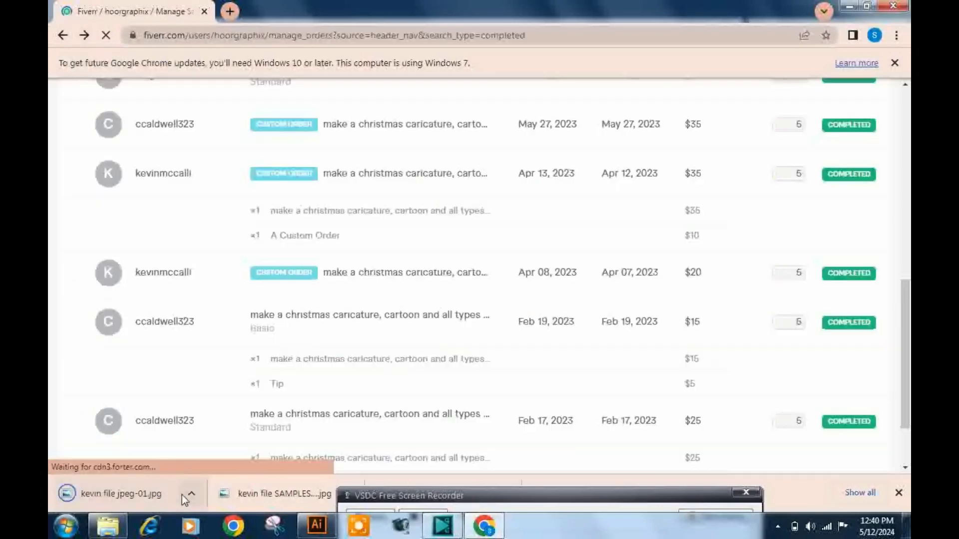
{"action": "left_click", "coordinate": [191, 494]}
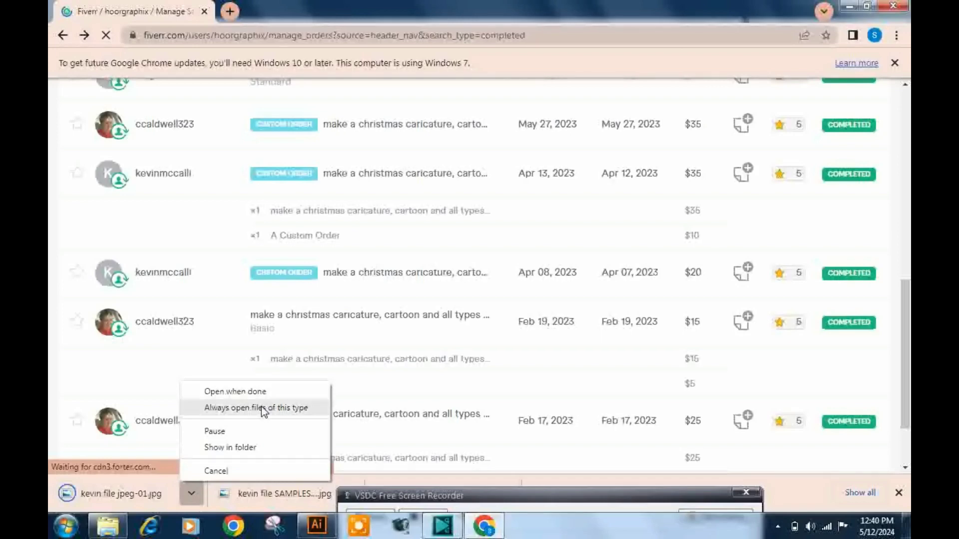
{"action": "left_click", "coordinate": [260, 448]}
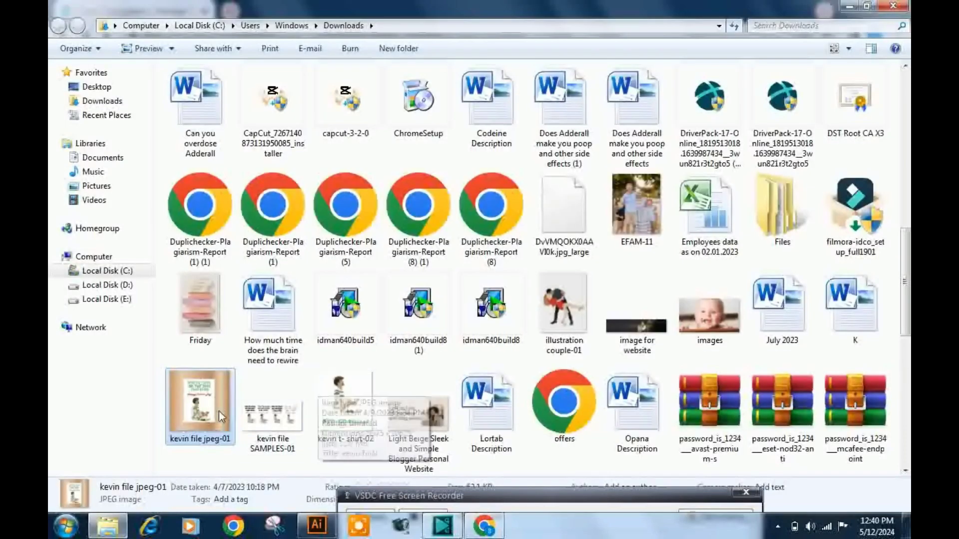
{"action": "left_click_drag", "start_coordinate": [201, 399], "coordinate": [313, 453]}
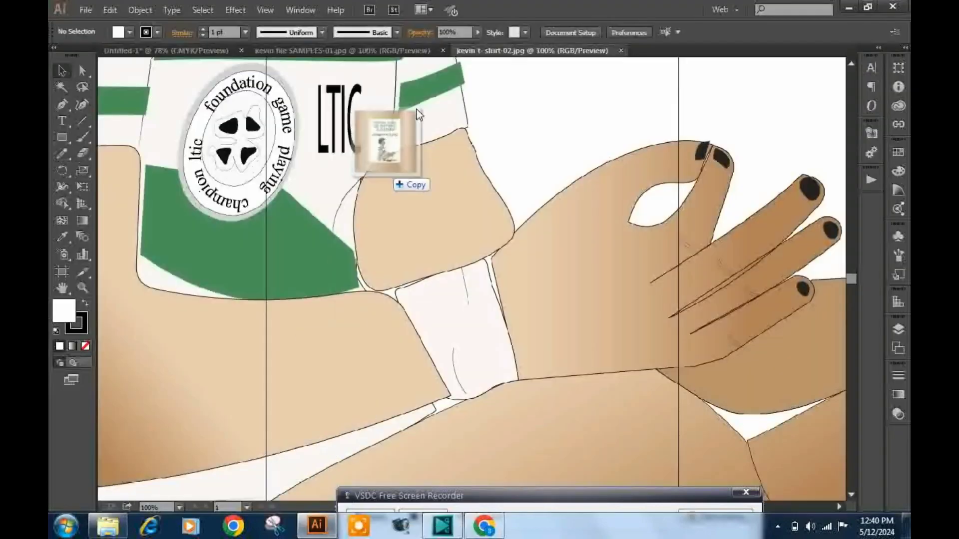
- Drop kevin file jpeg-01.jpg onto Illustrator's tab bar to open it, then zoom to inspect it
{"action": "left_click_drag", "start_coordinate": [312, 453], "coordinate": [497, 45]}
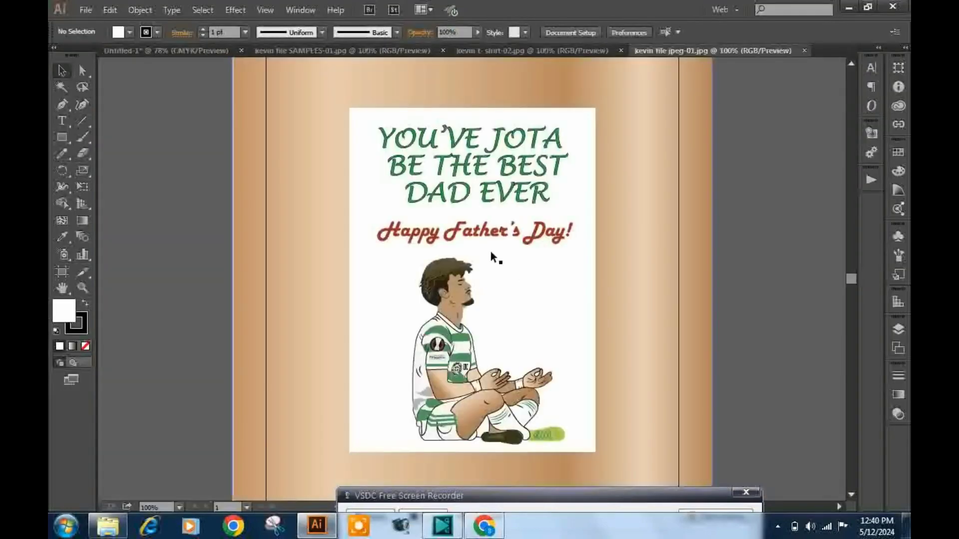
{"action": "scroll", "coordinate": [522, 317], "scroll_direction": "down", "scroll_amount": 1}
{"action": "scroll", "coordinate": [475, 296], "scroll_direction": "up", "scroll_amount": 2}
{"action": "scroll", "coordinate": [475, 297], "scroll_direction": "up", "scroll_amount": 2}
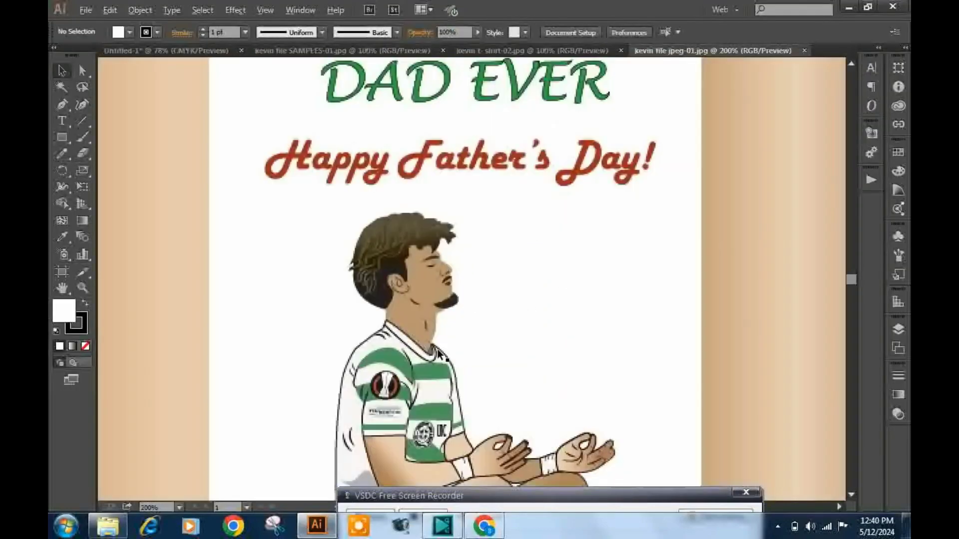
{"action": "scroll", "coordinate": [434, 288], "scroll_direction": "up", "scroll_amount": 1}
{"action": "scroll", "coordinate": [405, 259], "scroll_direction": "up", "scroll_amount": 1}
{"action": "scroll", "coordinate": [403, 253], "scroll_direction": "down", "scroll_amount": 1}
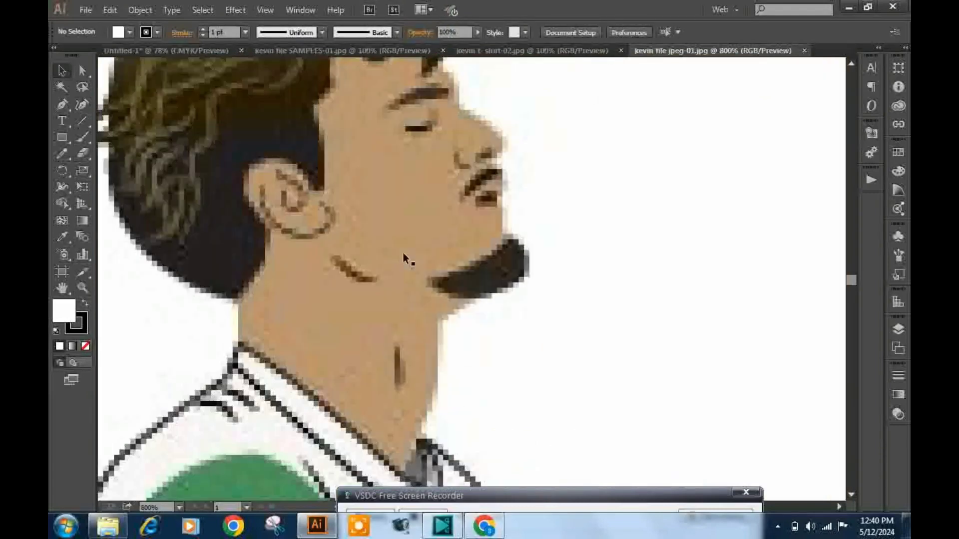
{"action": "scroll", "coordinate": [403, 253], "scroll_direction": "down", "scroll_amount": 1}
{"action": "scroll", "coordinate": [403, 253], "scroll_direction": "down", "scroll_amount": 1}
{"action": "scroll", "coordinate": [404, 253], "scroll_direction": "down", "scroll_amount": 2}
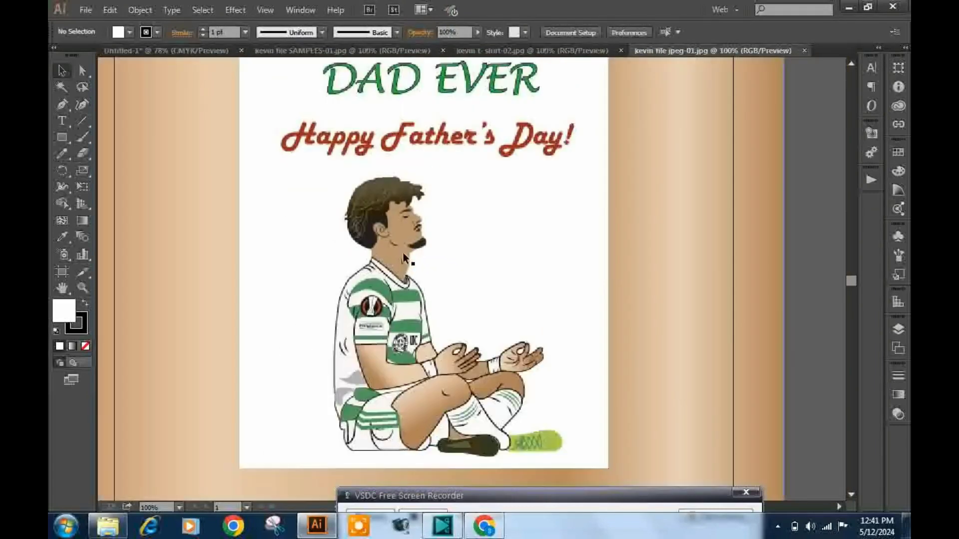
{"action": "scroll", "coordinate": [403, 253], "scroll_direction": "down", "scroll_amount": 1}
{"action": "scroll", "coordinate": [403, 253], "scroll_direction": "down", "scroll_amount": 1}
- Switch to kevin t-shirt-02 and zoom in on the seated player's face
{"action": "left_click", "coordinate": [537, 50]}
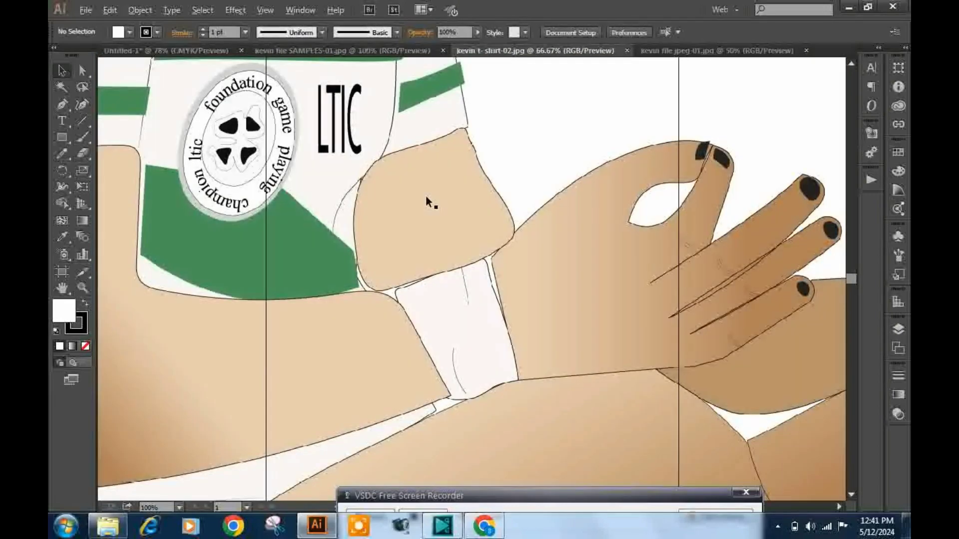
{"action": "scroll", "coordinate": [409, 203], "scroll_direction": "down", "scroll_amount": 1}
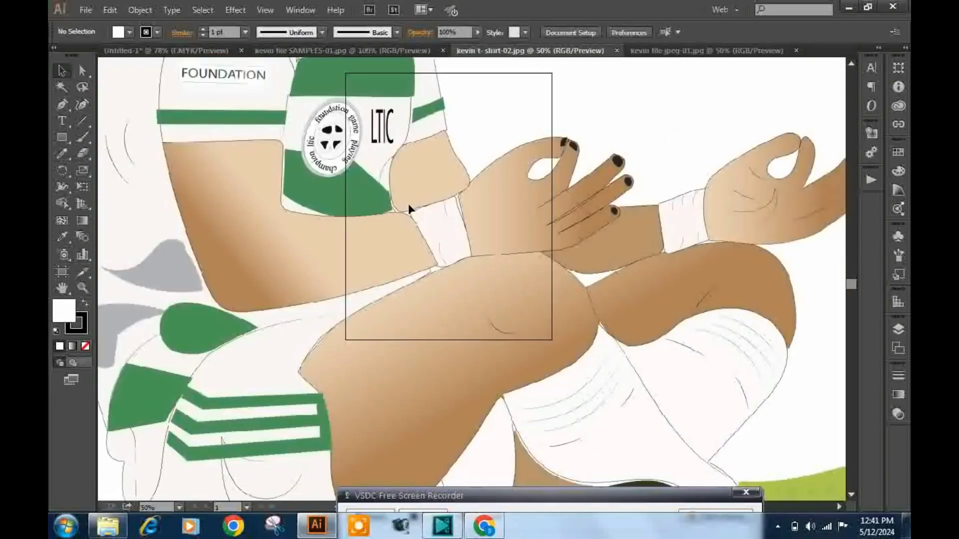
{"action": "scroll", "coordinate": [409, 206], "scroll_direction": "down", "scroll_amount": 1}
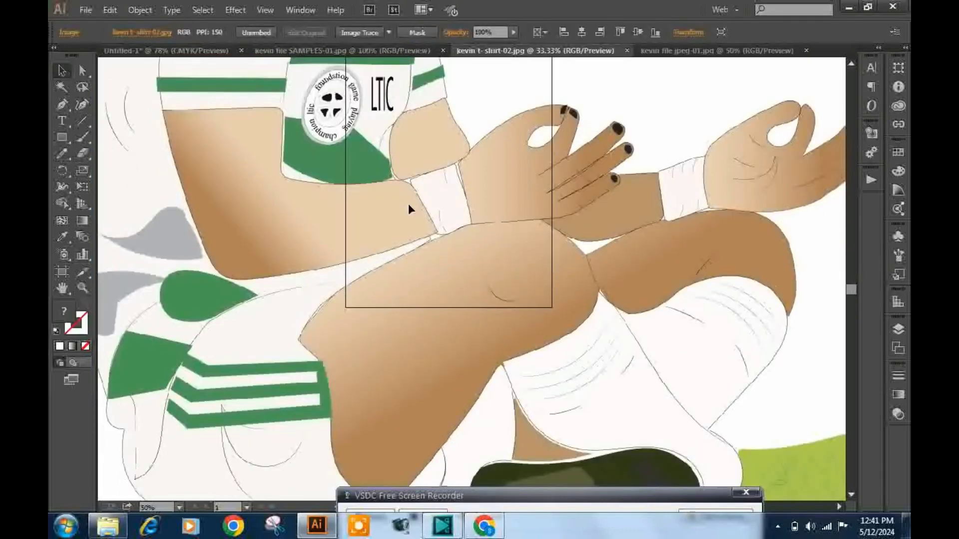
{"action": "scroll", "coordinate": [409, 203], "scroll_direction": "down", "scroll_amount": 5}
{"action": "scroll", "coordinate": [506, 140], "scroll_direction": "up", "scroll_amount": 3}
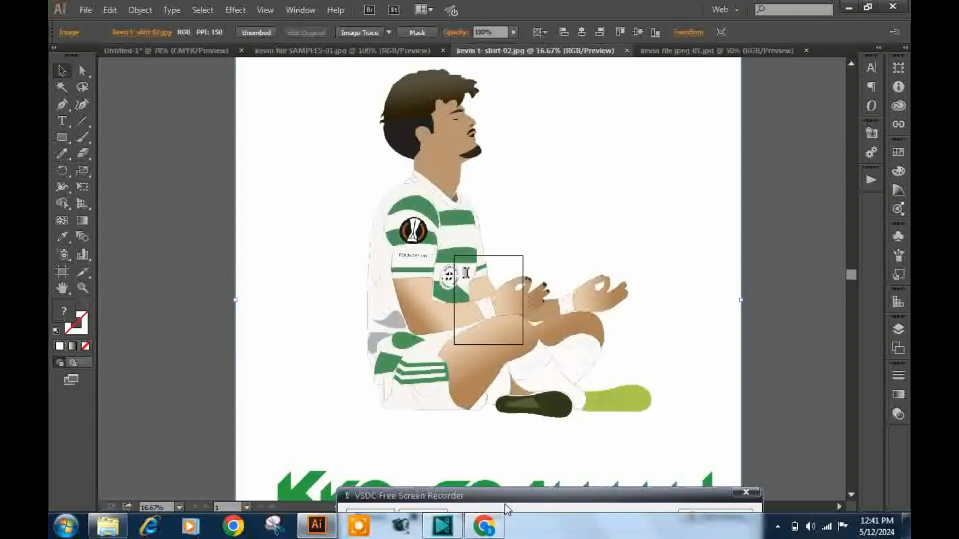
{"action": "scroll", "coordinate": [457, 70], "scroll_direction": "up", "scroll_amount": 3}
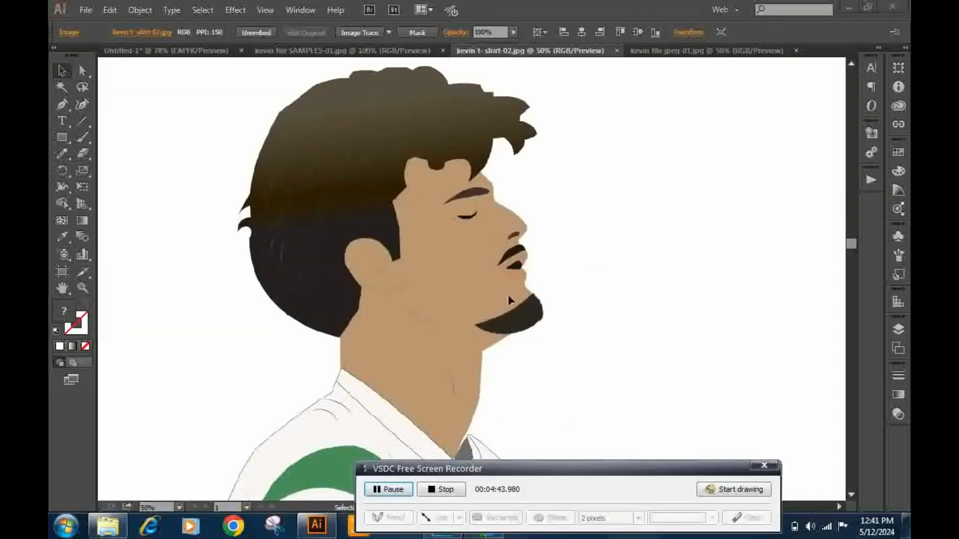
- Zoom over the jersey badges and legs, then zoom out to show the whole figure
{"action": "scroll", "coordinate": [509, 297], "scroll_direction": "down", "scroll_amount": 2}
{"action": "scroll", "coordinate": [509, 297], "scroll_direction": "down", "scroll_amount": 3}
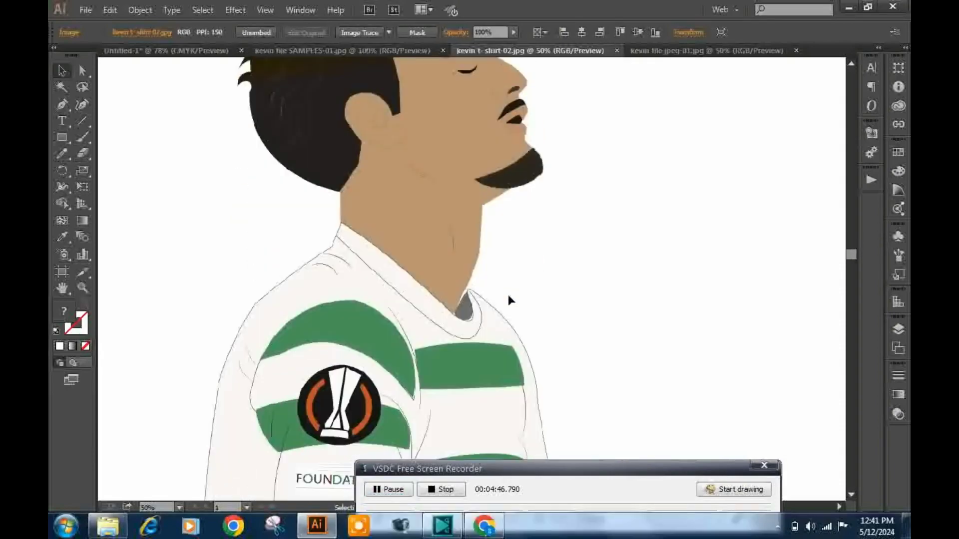
{"action": "scroll", "coordinate": [508, 297], "scroll_direction": "down", "scroll_amount": 3}
{"action": "scroll", "coordinate": [508, 297], "scroll_direction": "down", "scroll_amount": 5}
{"action": "scroll", "coordinate": [509, 297], "scroll_direction": "down", "scroll_amount": 6}
{"action": "scroll", "coordinate": [508, 298], "scroll_direction": "down", "scroll_amount": 2}
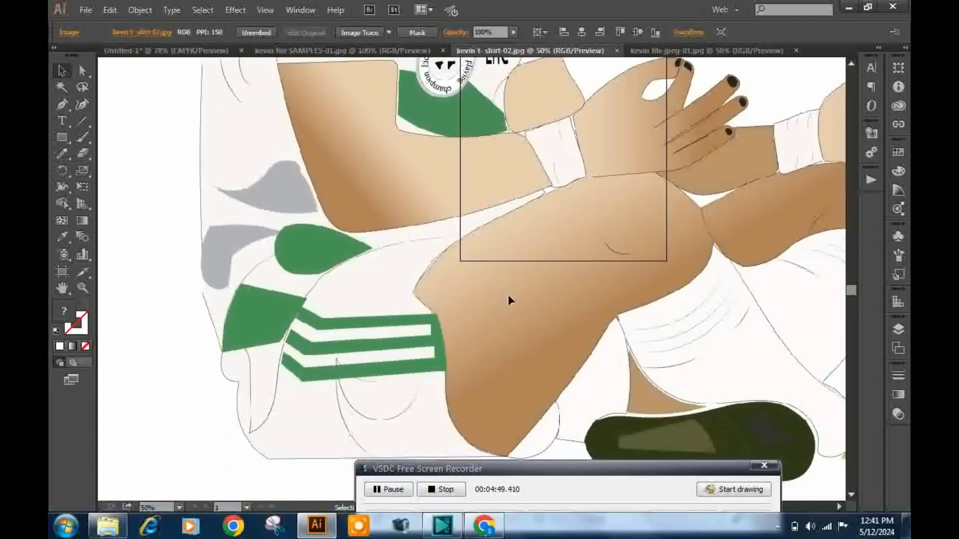
{"action": "scroll", "coordinate": [508, 295], "scroll_direction": "up", "scroll_amount": 2}
{"action": "scroll", "coordinate": [507, 292], "scroll_direction": "up", "scroll_amount": 3}
{"action": "scroll", "coordinate": [507, 292], "scroll_direction": "up", "scroll_amount": 6}
{"action": "scroll", "coordinate": [506, 293], "scroll_direction": "up", "scroll_amount": 2}
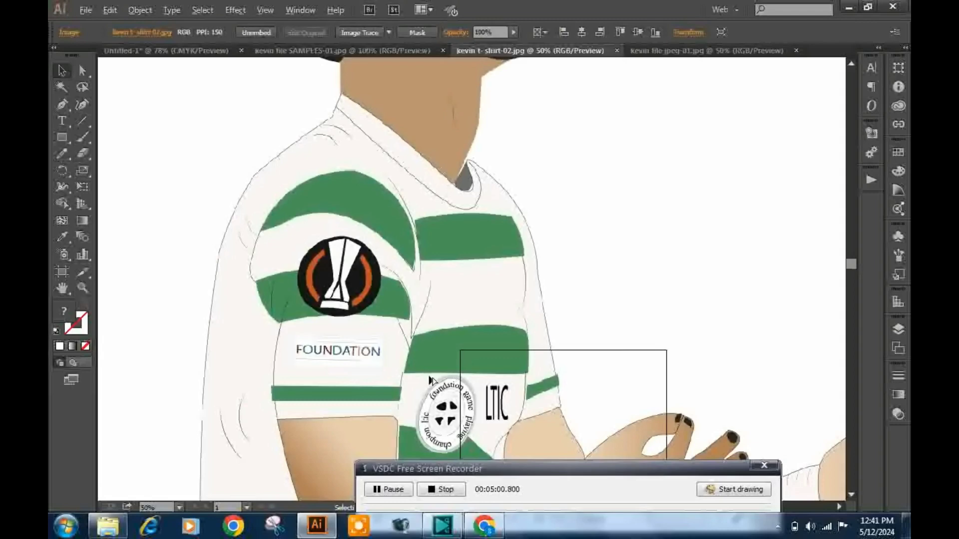
{"action": "key", "text": "ctrl+minus"}
{"action": "key", "text": "ctrl+minus"}
{"action": "key", "text": "ctrl+minus"}
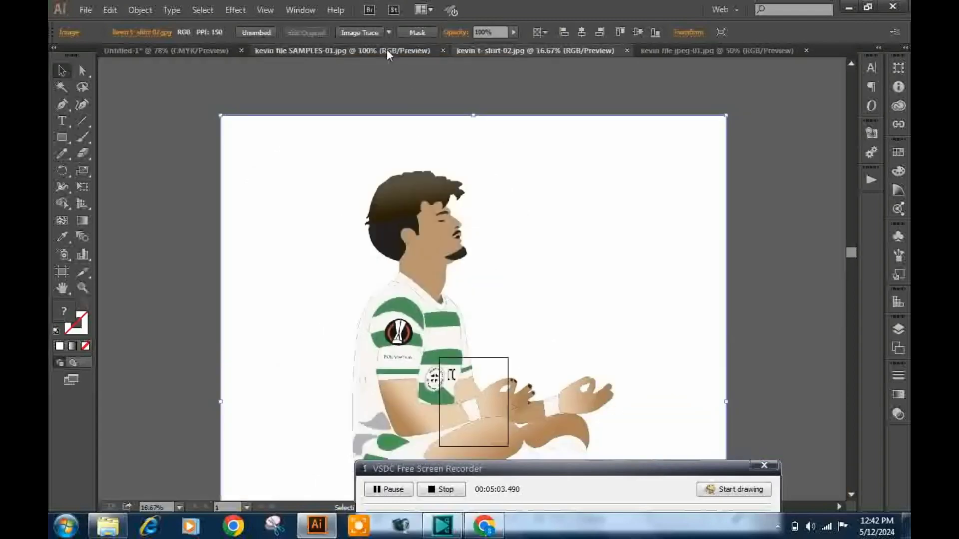
- In the SAMPLES document, move the four-card samples image slightly down and right
{"action": "left_click", "coordinate": [395, 50]}
{"action": "key", "text": "ctrl+minus"}
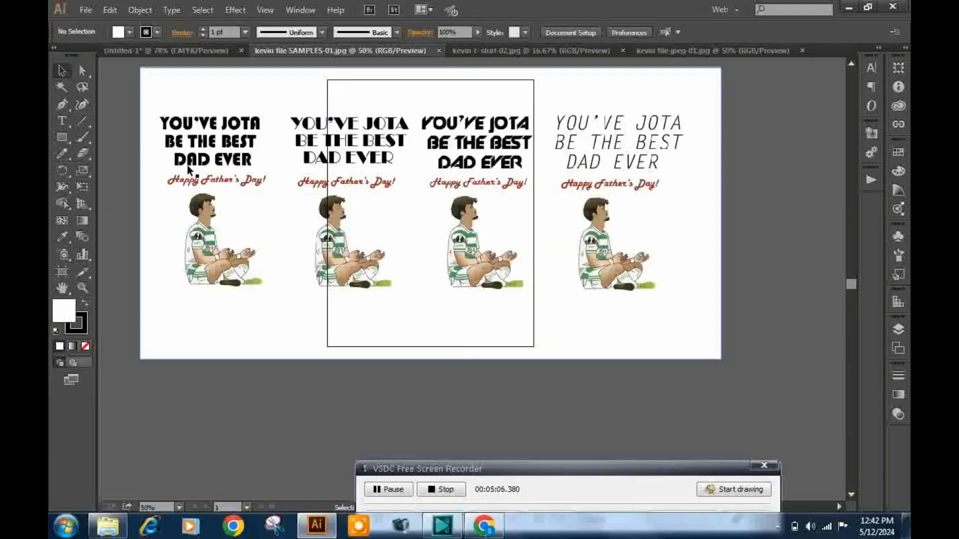
{"action": "left_click", "coordinate": [276, 161]}
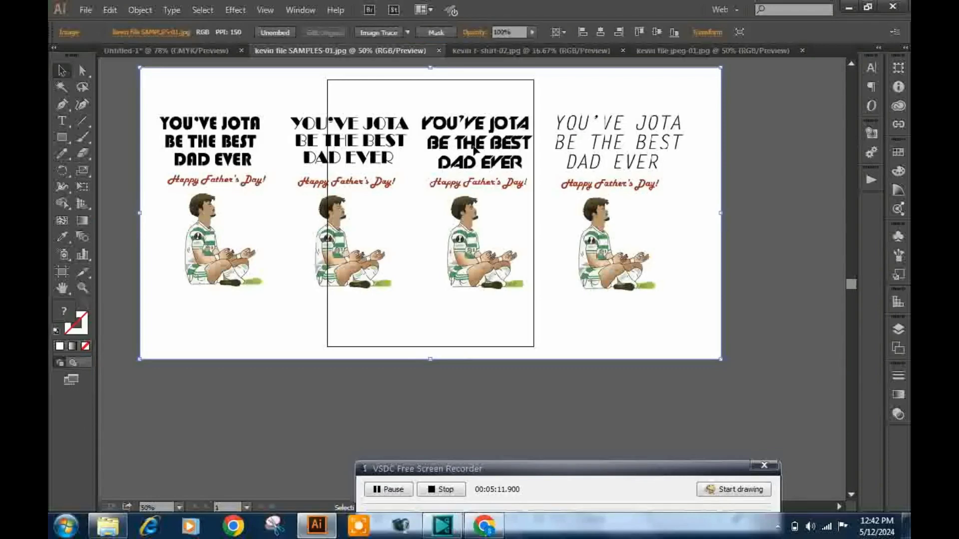
{"action": "left_click_drag", "start_coordinate": [474, 150], "coordinate": [498, 180]}
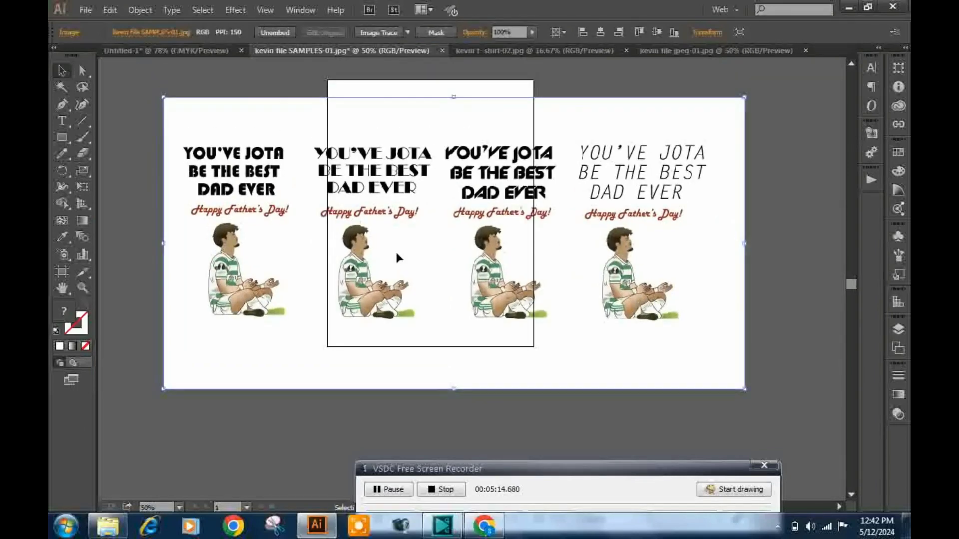
- Flip through the untitled and samples documents, then bring up the seated player's pitch photo
{"action": "left_click", "coordinate": [208, 51]}
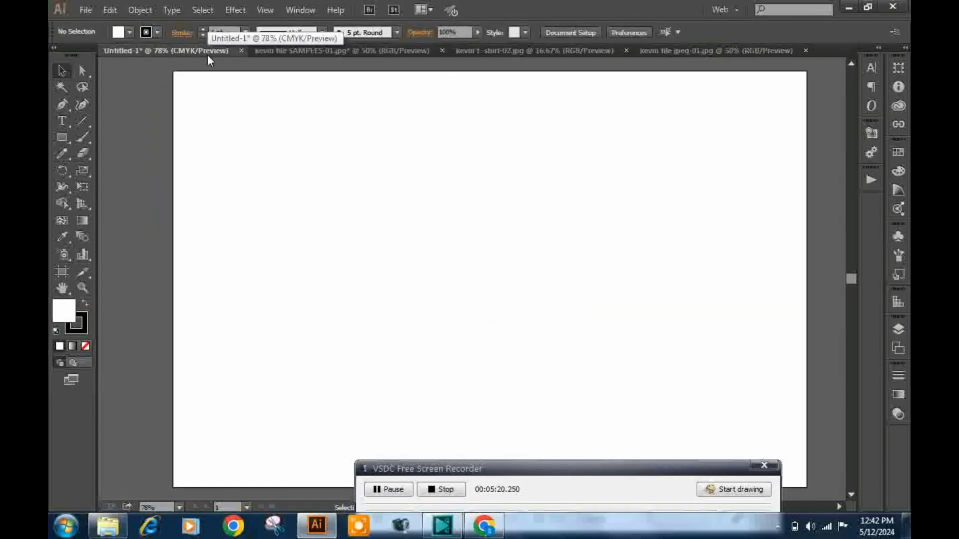
{"action": "left_click", "coordinate": [369, 54]}
{"action": "left_click", "coordinate": [490, 55]}
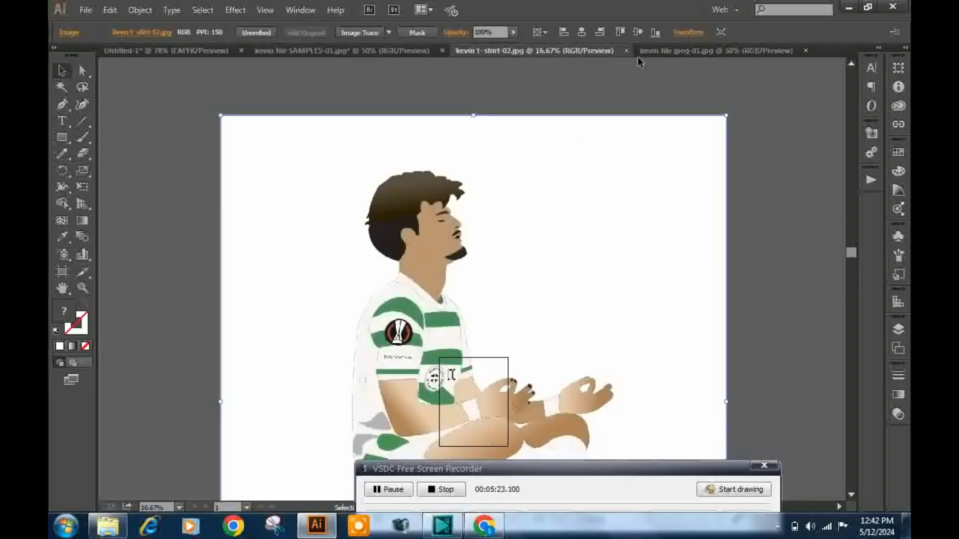
{"action": "left_click", "coordinate": [682, 55]}
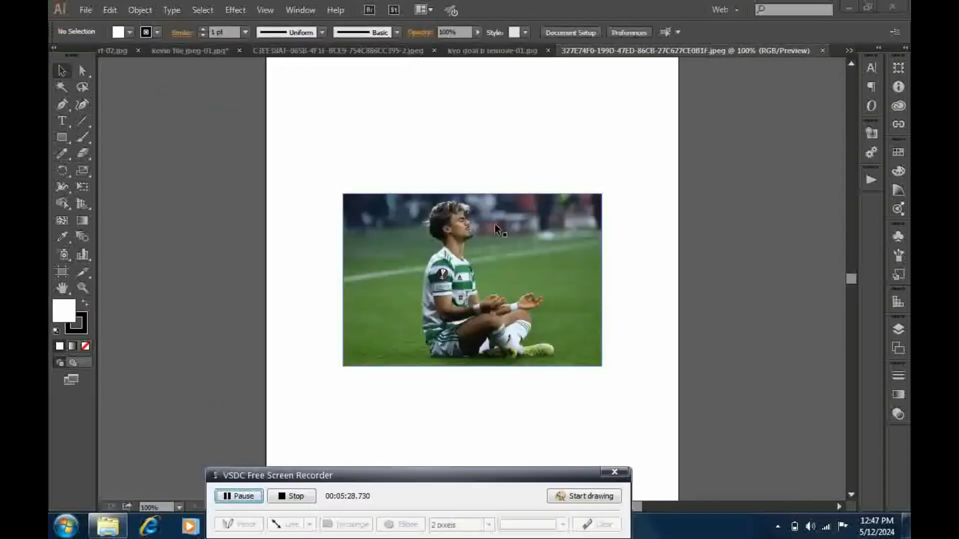
- Zoom into the cross-legged pitch photo around the face and hair, then zoom back out
{"action": "scroll", "coordinate": [494, 225], "scroll_direction": "up", "scroll_amount": 2}
{"action": "scroll", "coordinate": [484, 234], "scroll_direction": "up", "scroll_amount": 2}
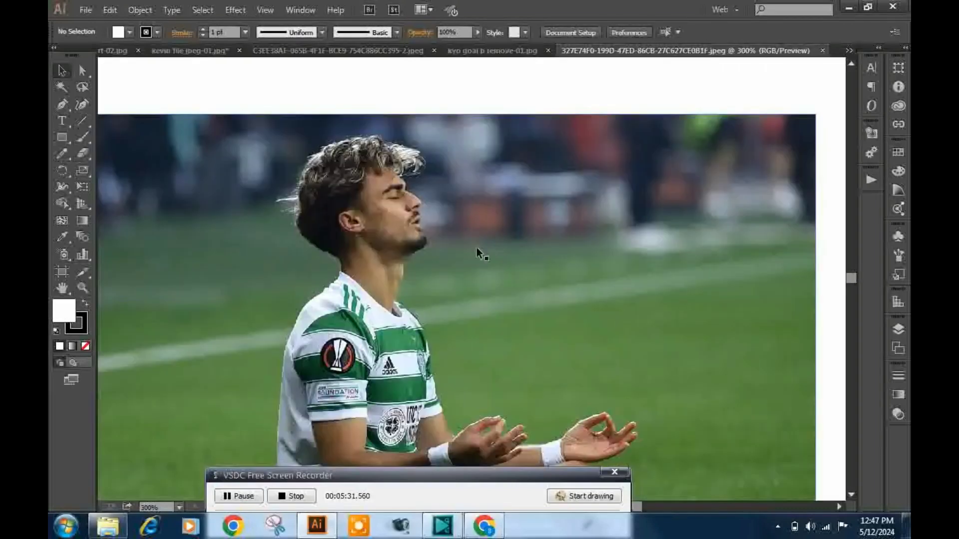
{"action": "scroll", "coordinate": [400, 210], "scroll_direction": "up", "scroll_amount": 2}
{"action": "scroll", "coordinate": [341, 186], "scroll_direction": "up", "scroll_amount": 1}
{"action": "scroll", "coordinate": [341, 186], "scroll_direction": "down", "scroll_amount": 1}
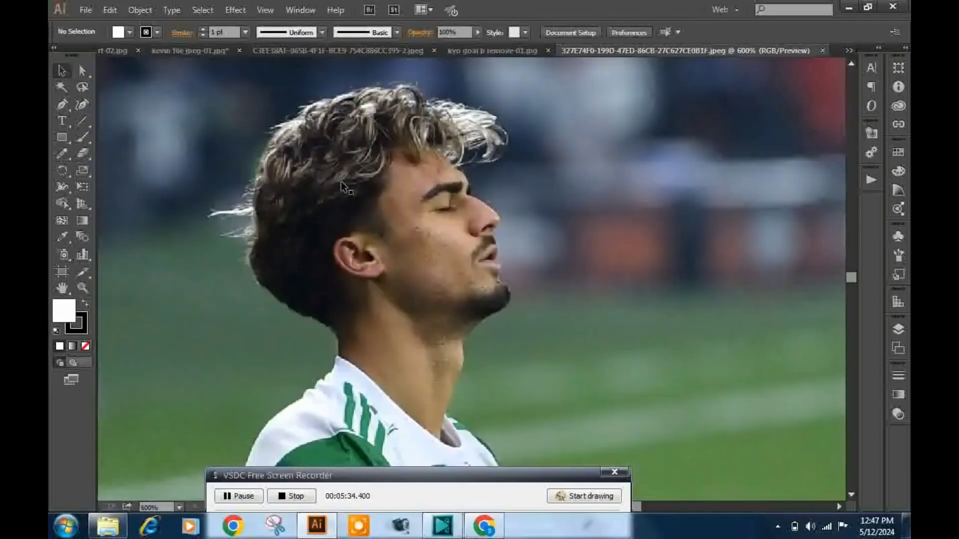
{"action": "scroll", "coordinate": [342, 185], "scroll_direction": "down", "scroll_amount": 2}
{"action": "scroll", "coordinate": [342, 177], "scroll_direction": "down", "scroll_amount": 2}
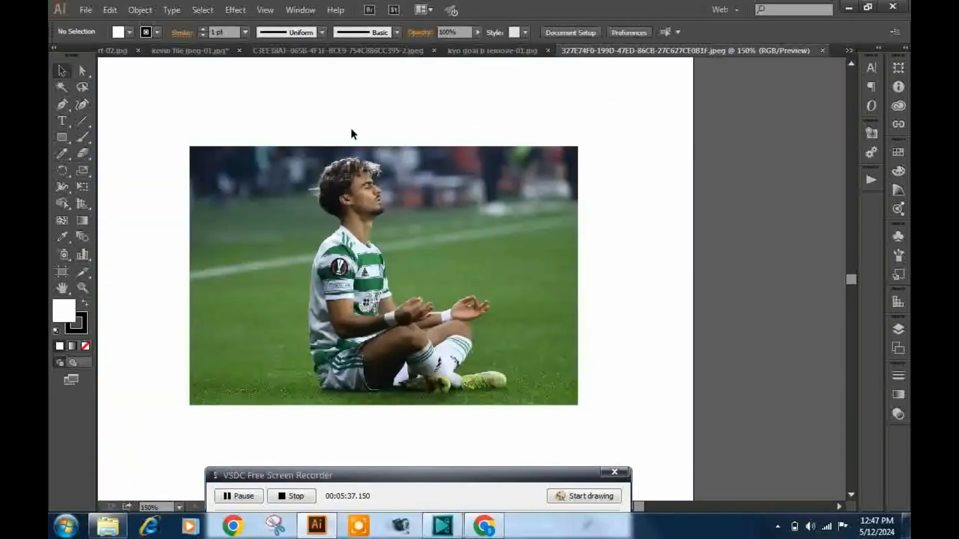
- Revisit the Father's Day card, then zoom around the seated player vector artwork
{"action": "left_click", "coordinate": [182, 50]}
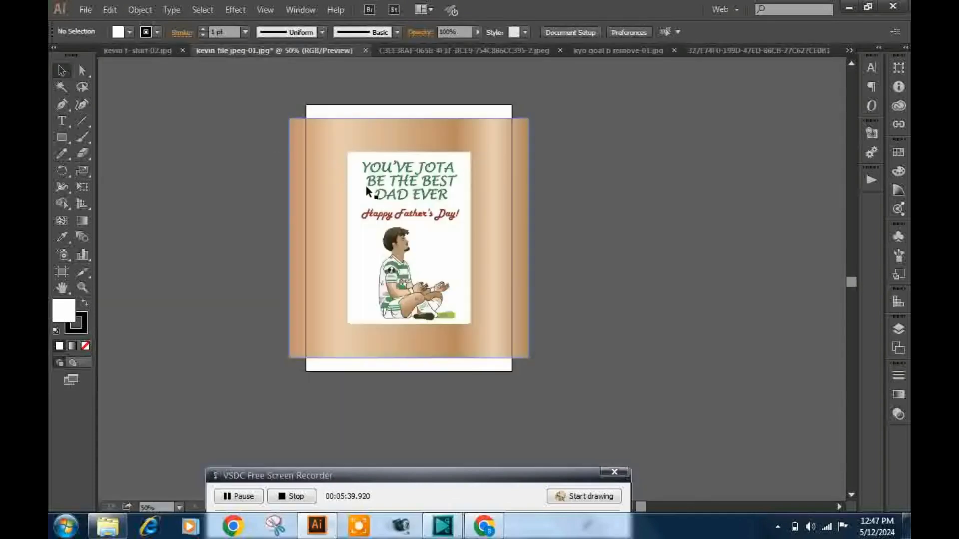
{"action": "left_click", "coordinate": [128, 50]}
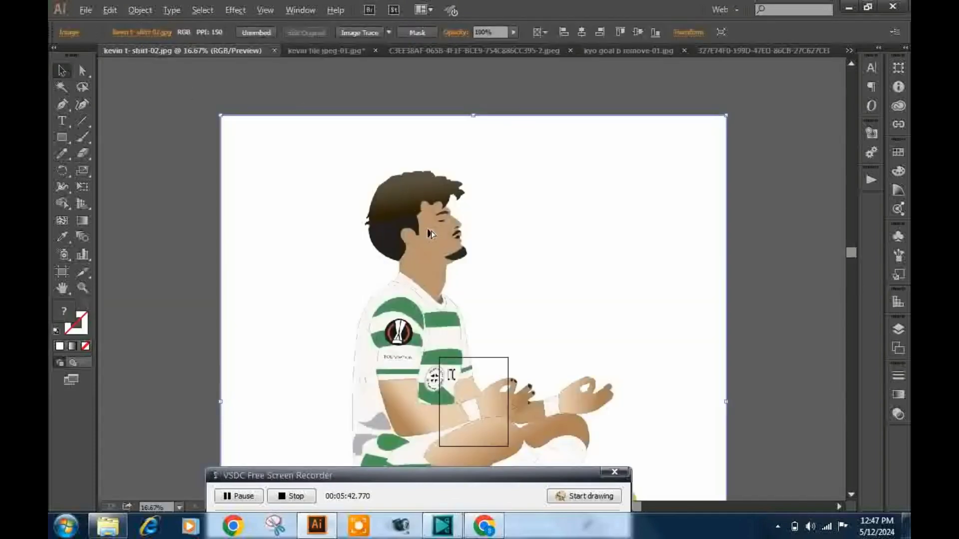
{"action": "scroll", "coordinate": [431, 231], "scroll_direction": "up", "scroll_amount": 2}
{"action": "scroll", "coordinate": [447, 173], "scroll_direction": "up", "scroll_amount": 2}
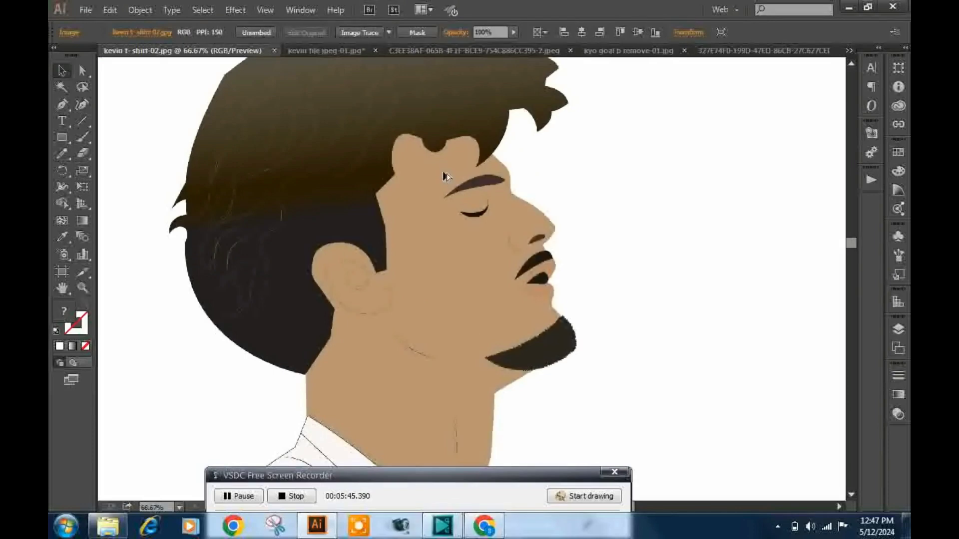
{"action": "scroll", "coordinate": [446, 173], "scroll_direction": "down", "scroll_amount": 2}
{"action": "scroll", "coordinate": [392, 320], "scroll_direction": "down", "scroll_amount": 2}
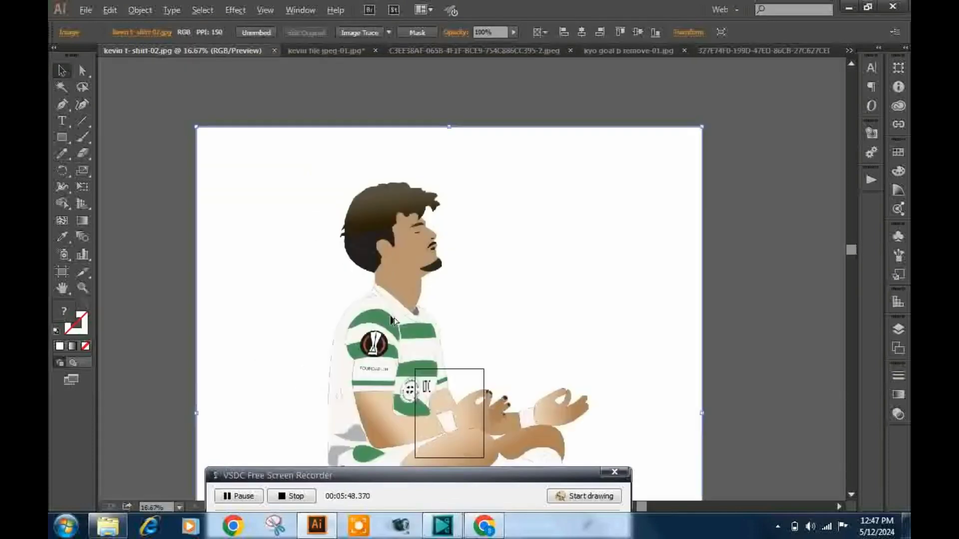
{"action": "scroll", "coordinate": [393, 320], "scroll_direction": "down", "scroll_amount": 1}
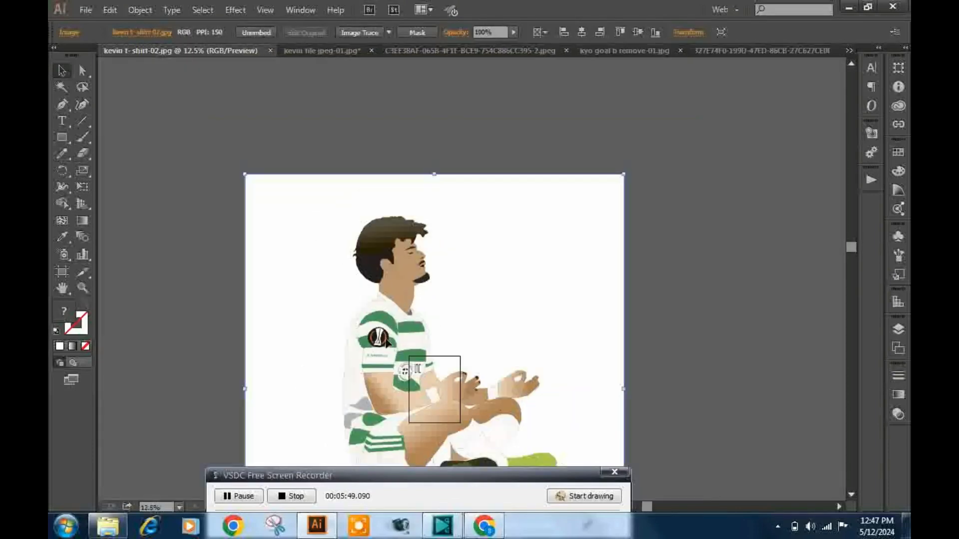
- Return to the Father's Day card, zoom in and out, and select its background image
{"action": "left_click", "coordinate": [322, 50]}
{"action": "scroll", "coordinate": [394, 204], "scroll_direction": "up", "scroll_amount": 3}
{"action": "scroll", "coordinate": [448, 308], "scroll_direction": "down", "scroll_amount": 2}
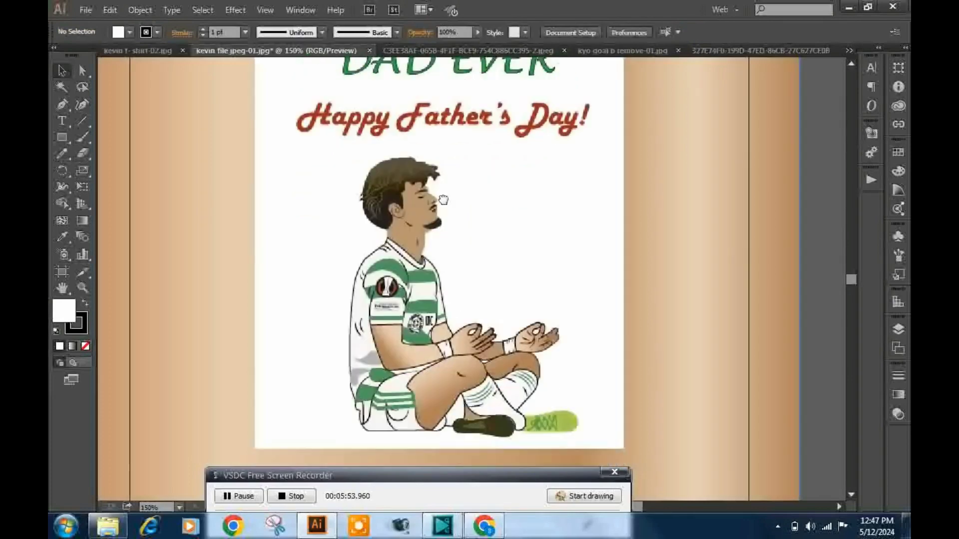
{"action": "scroll", "coordinate": [443, 177], "scroll_direction": "down", "scroll_amount": 1}
{"action": "left_click", "coordinate": [400, 92]}
- Open the celebrating long-haired player photo, zoom in, and undo an accidental move
{"action": "left_click", "coordinate": [409, 55]}
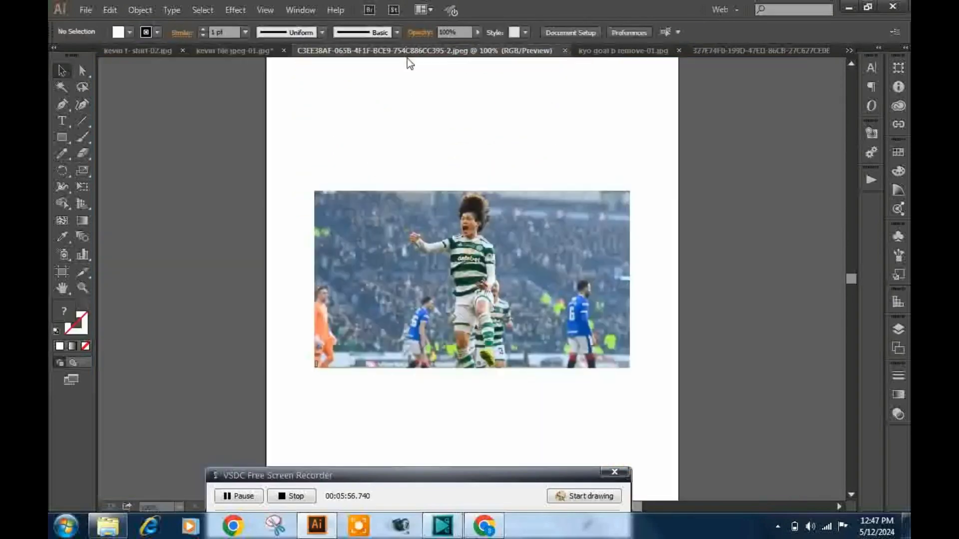
{"action": "scroll", "coordinate": [470, 250], "scroll_direction": "up", "scroll_amount": 2, "text": "alt"}
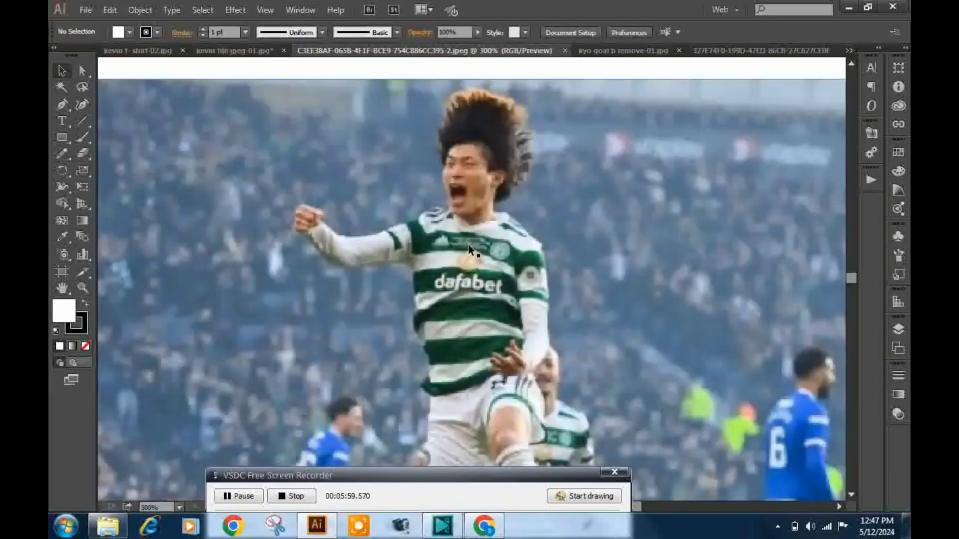
{"action": "scroll", "coordinate": [470, 250], "scroll_direction": "up", "scroll_amount": 1, "text": "alt"}
{"action": "scroll", "coordinate": [430, 354], "scroll_direction": "up", "scroll_amount": 1, "text": "alt"}
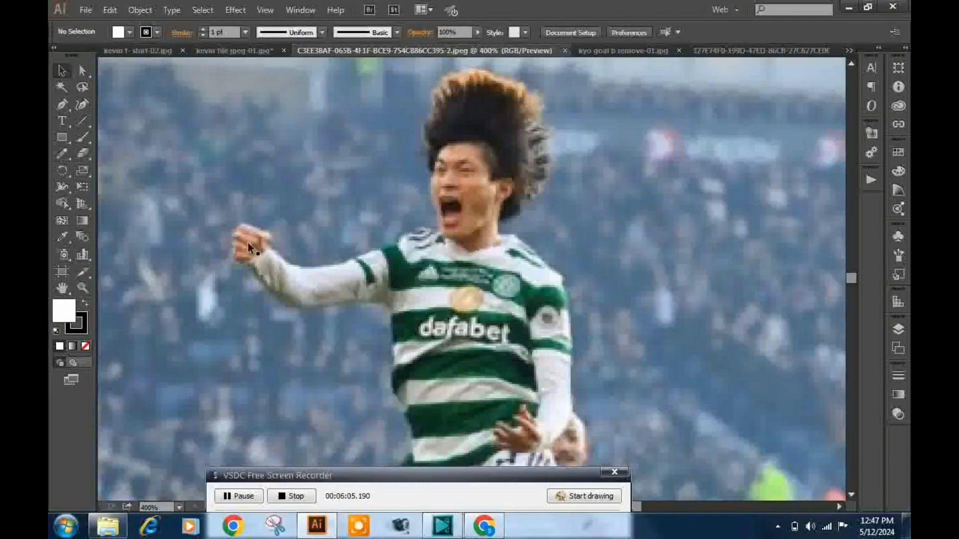
{"action": "mouse_move", "coordinate": [447, 351]}
{"action": "left_mouse_down"}
{"action": "mouse_move", "coordinate": [467, 149]}
{"action": "mouse_move", "coordinate": [464, 200]}
{"action": "left_mouse_up"}
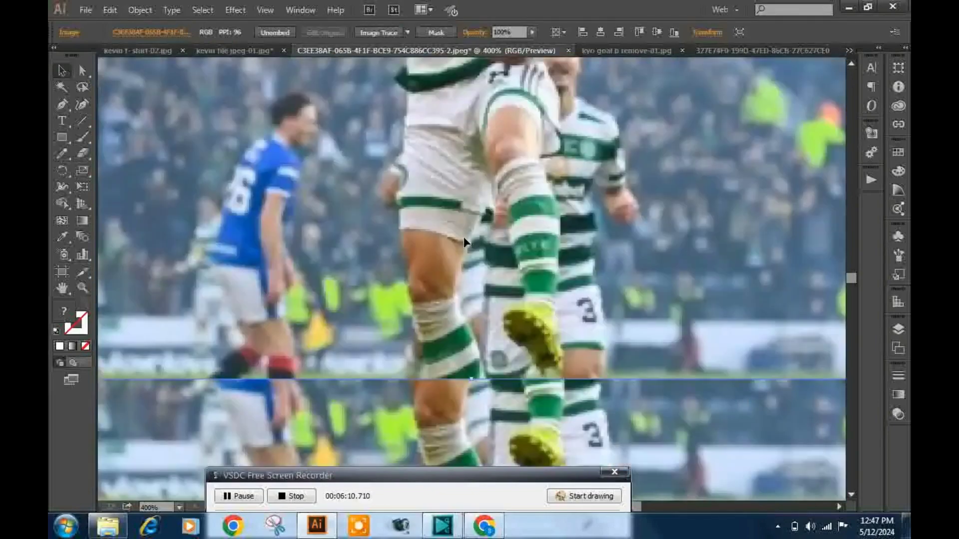
{"action": "key", "text": "ctrl+z"}
- Zoom back out and switch to the kyo goal b remove-01.jpg illustration
{"action": "scroll", "coordinate": [454, 241], "scroll_direction": "up", "scroll_amount": 2}
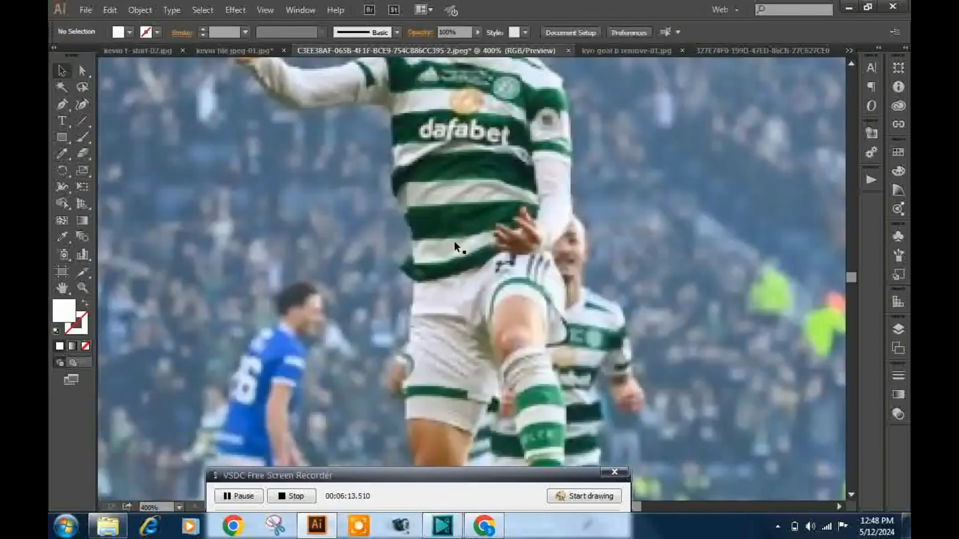
{"action": "scroll", "coordinate": [454, 242], "scroll_direction": "down", "scroll_amount": 2}
{"action": "scroll", "coordinate": [454, 241], "scroll_direction": "down", "scroll_amount": 3}
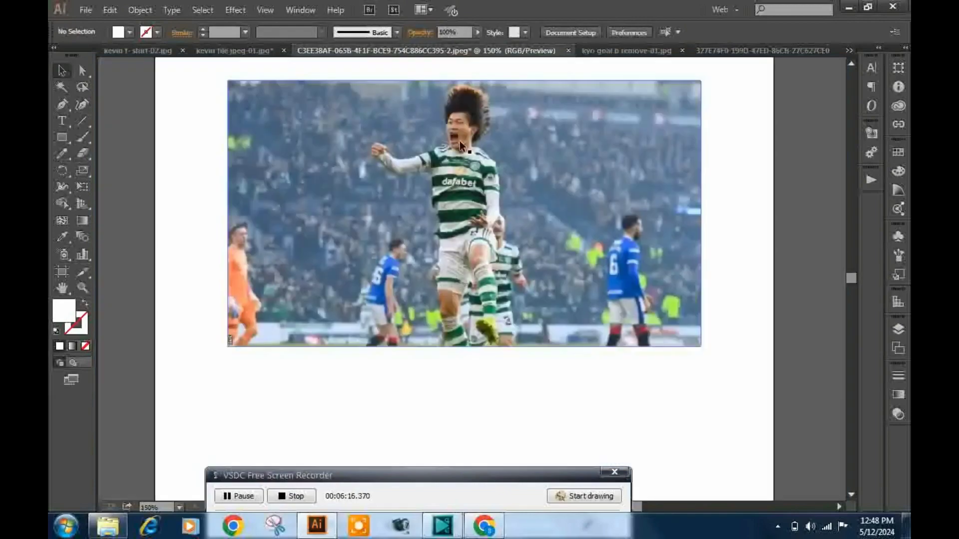
{"action": "left_click", "coordinate": [619, 56]}
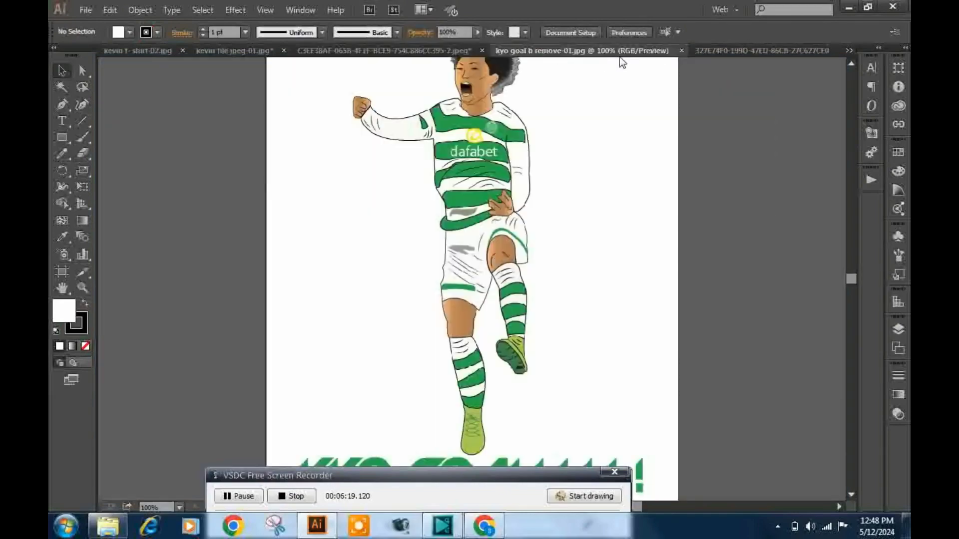
- Zoom in and out across the KYO GOALLLLL! vector illustration to inspect it
{"action": "scroll", "coordinate": [534, 150], "scroll_direction": "up", "scroll_amount": 3}
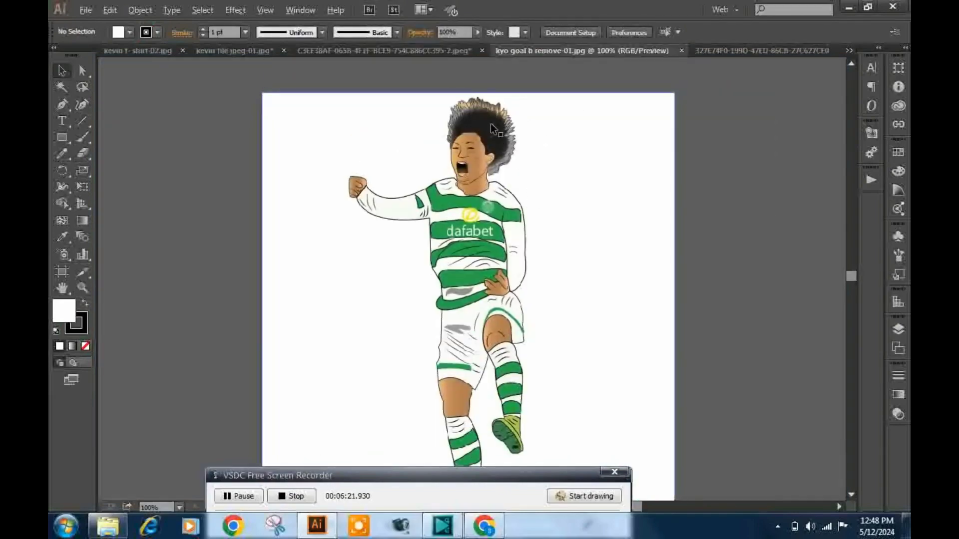
{"action": "scroll", "coordinate": [491, 125], "scroll_direction": "up", "scroll_amount": 2}
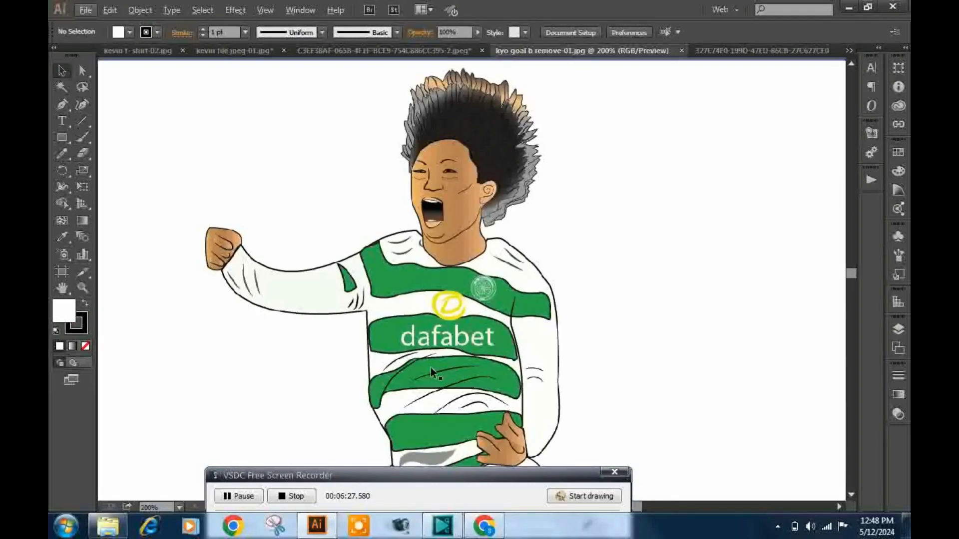
{"action": "scroll", "coordinate": [431, 372], "scroll_direction": "down", "scroll_amount": 1}
{"action": "scroll", "coordinate": [428, 249], "scroll_direction": "down", "scroll_amount": 3}
{"action": "scroll", "coordinate": [428, 250], "scroll_direction": "down", "scroll_amount": 1}
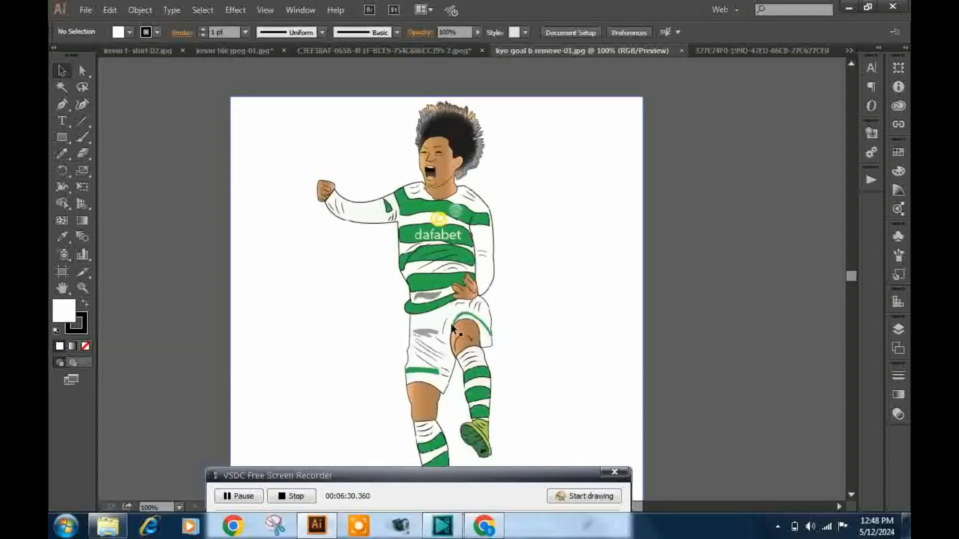
{"action": "scroll", "coordinate": [452, 327], "scroll_direction": "down", "scroll_amount": 1}
{"action": "scroll", "coordinate": [475, 320], "scroll_direction": "down", "scroll_amount": 3}
{"action": "scroll", "coordinate": [493, 305], "scroll_direction": "down", "scroll_amount": 1}
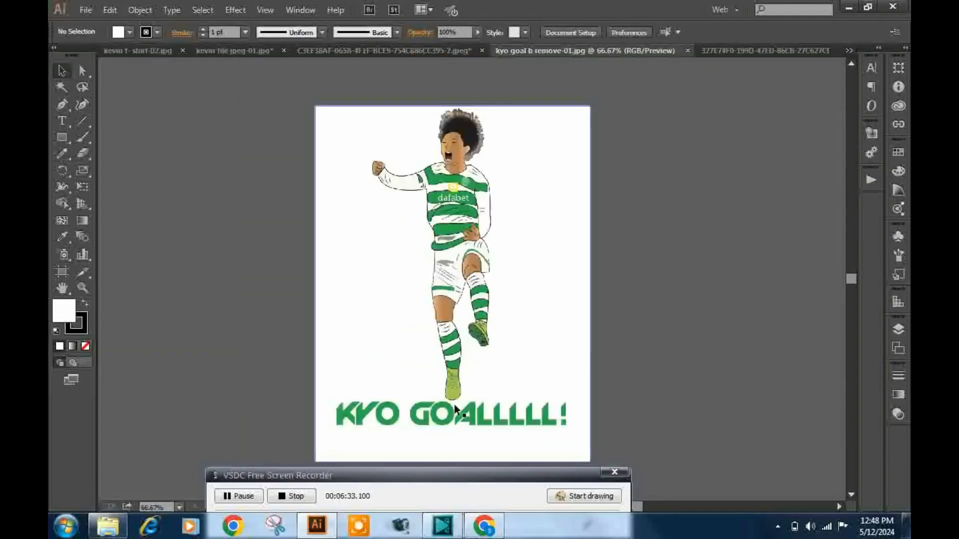
{"action": "scroll", "coordinate": [451, 146], "scroll_direction": "up", "scroll_amount": 2}
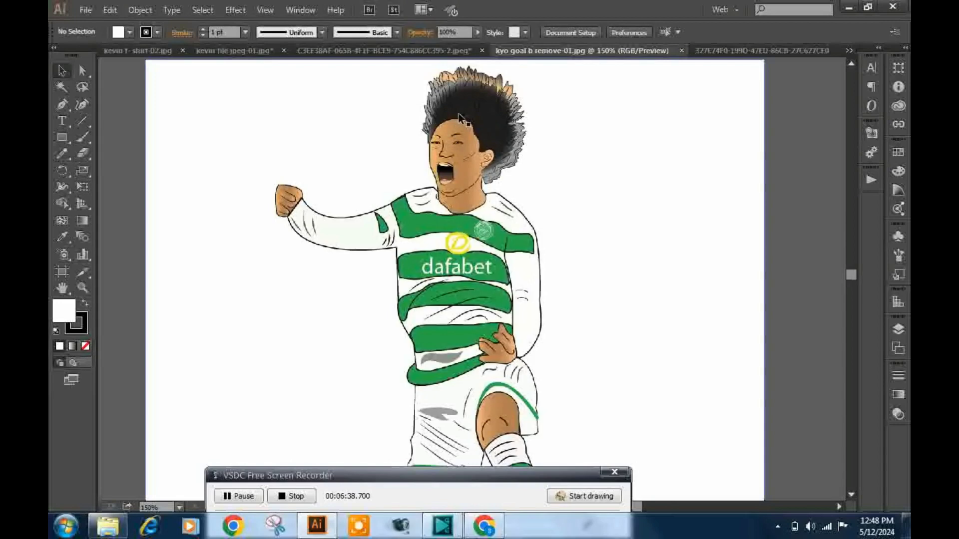
{"action": "scroll", "coordinate": [457, 113], "scroll_direction": "up", "scroll_amount": 2}
{"action": "scroll", "coordinate": [457, 113], "scroll_direction": "up", "scroll_amount": 2}
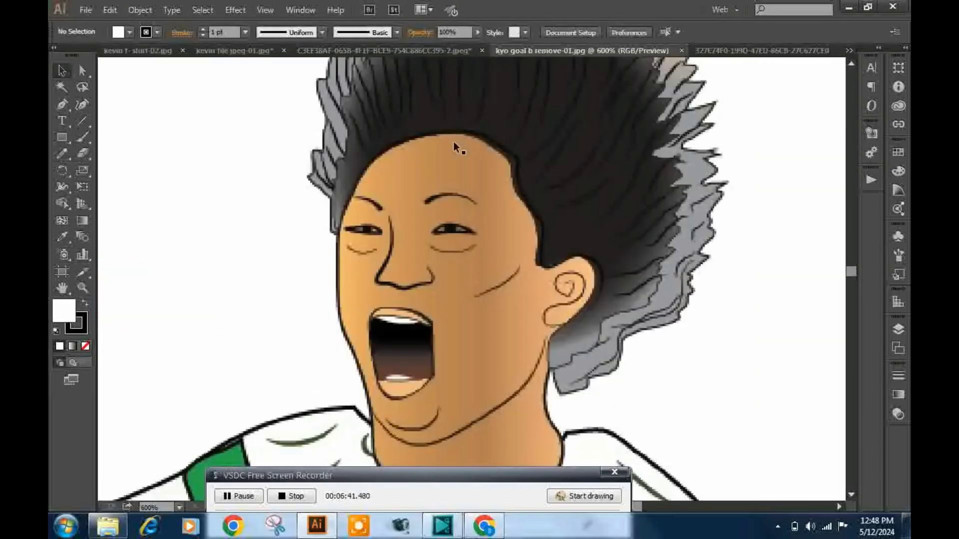
{"action": "scroll", "coordinate": [458, 138], "scroll_direction": "down", "scroll_amount": 4}
{"action": "scroll", "coordinate": [459, 135], "scroll_direction": "down", "scroll_amount": 2}
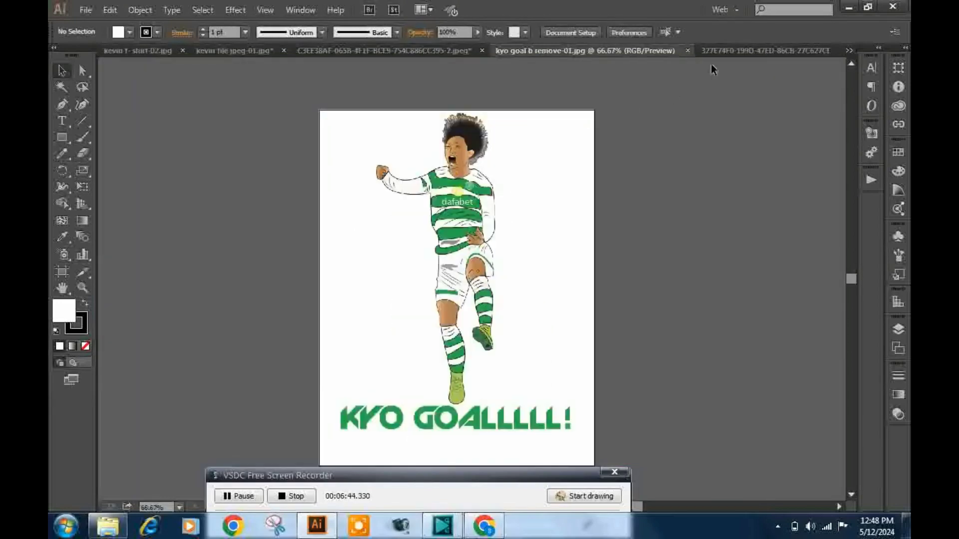
- Move through the documents to kevin file jpeg-01.jpg and centre the whole card at 66.67%
{"action": "left_click", "coordinate": [733, 49]}
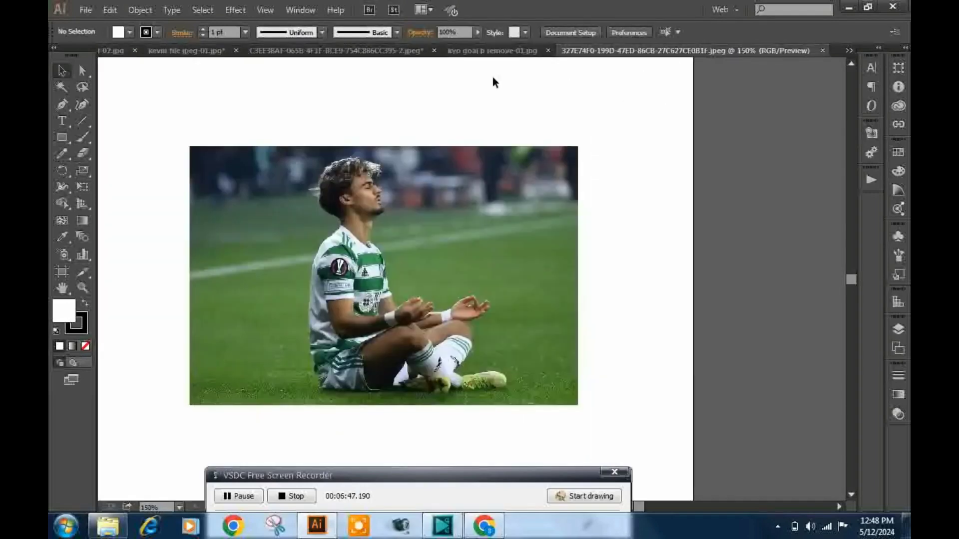
{"action": "left_click", "coordinate": [459, 50]}
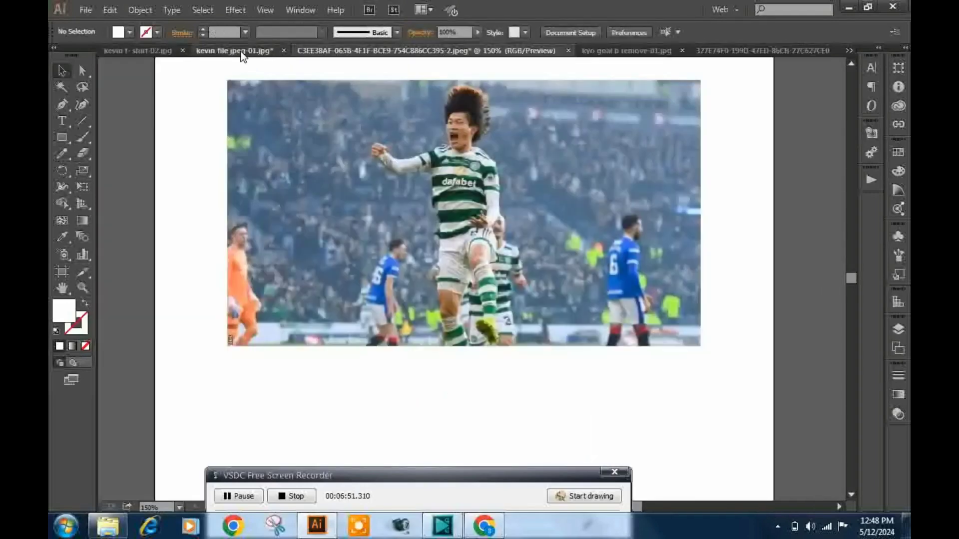
{"action": "left_click", "coordinate": [240, 51]}
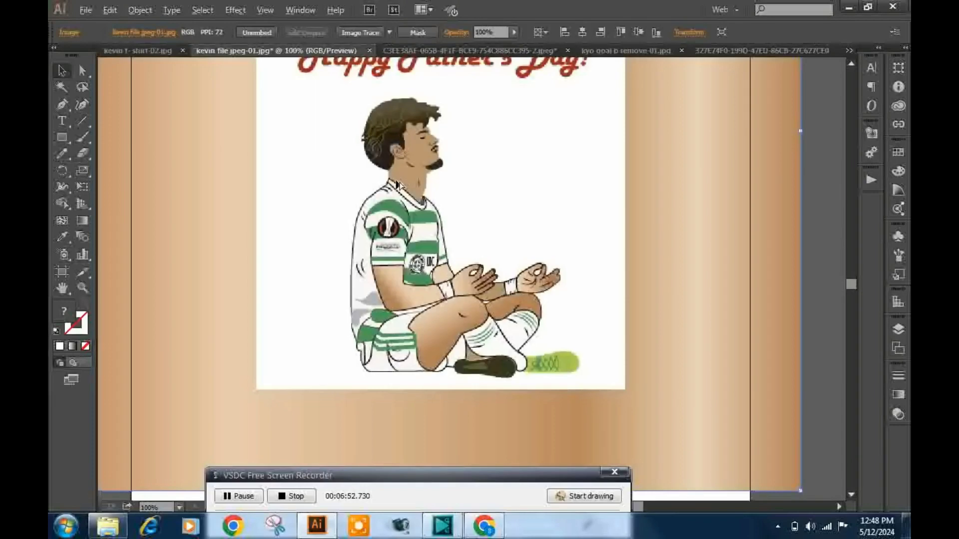
{"action": "scroll", "coordinate": [398, 186], "scroll_direction": "down", "scroll_amount": 2}
{"action": "left_click_drag", "start_coordinate": [428, 147], "coordinate": [503, 237]}
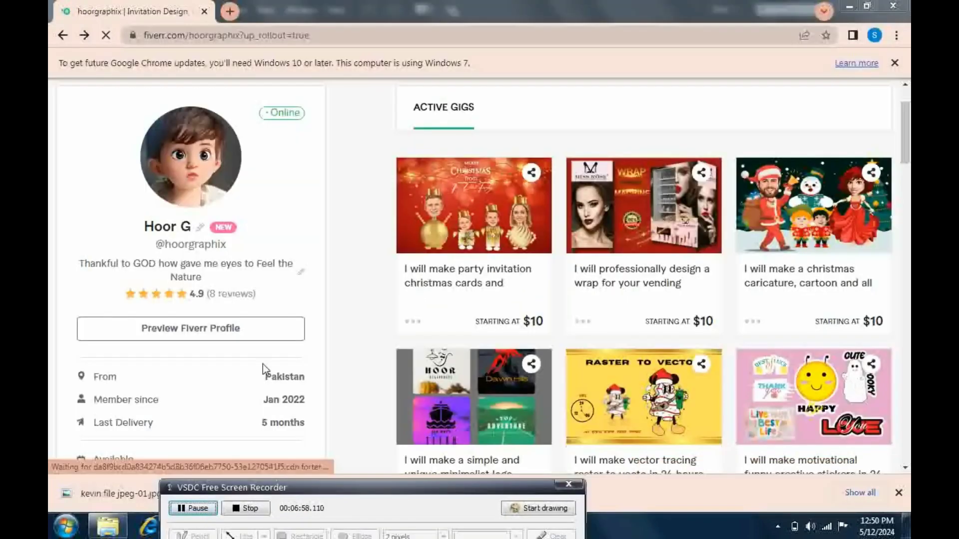
- Open the Christmas caricature and all types of cards gig from the Fiverr profile
{"action": "scroll", "coordinate": [367, 160], "scroll_direction": "up", "scroll_amount": 2}
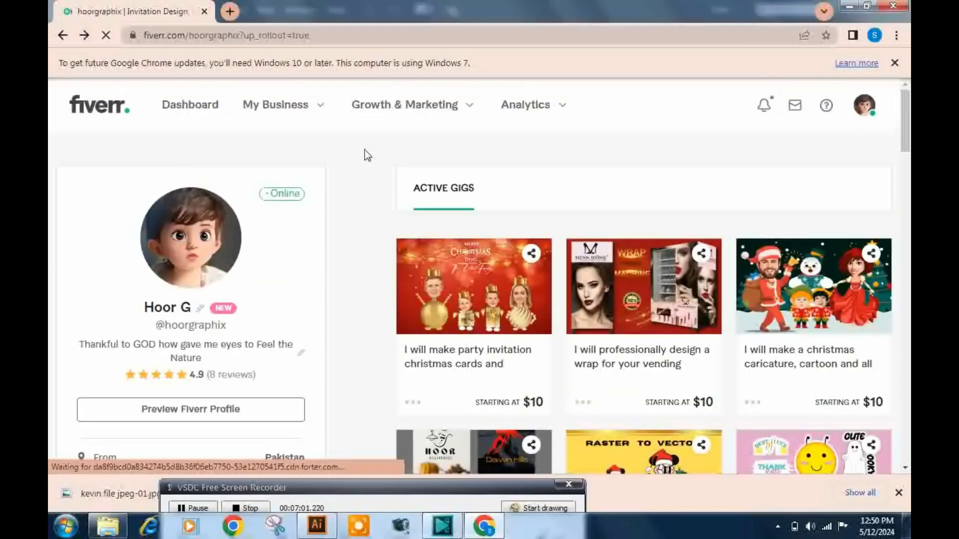
{"action": "scroll", "coordinate": [353, 230], "scroll_direction": "down", "scroll_amount": 1}
{"action": "scroll", "coordinate": [395, 197], "scroll_direction": "down", "scroll_amount": 3}
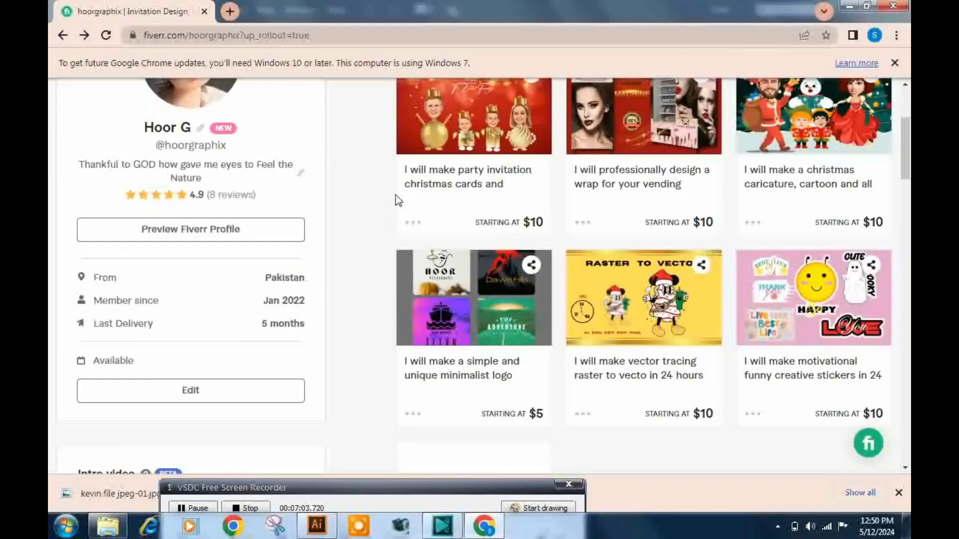
{"action": "scroll", "coordinate": [505, 218], "scroll_direction": "down", "scroll_amount": 7}
{"action": "scroll", "coordinate": [758, 210], "scroll_direction": "up", "scroll_amount": 9}
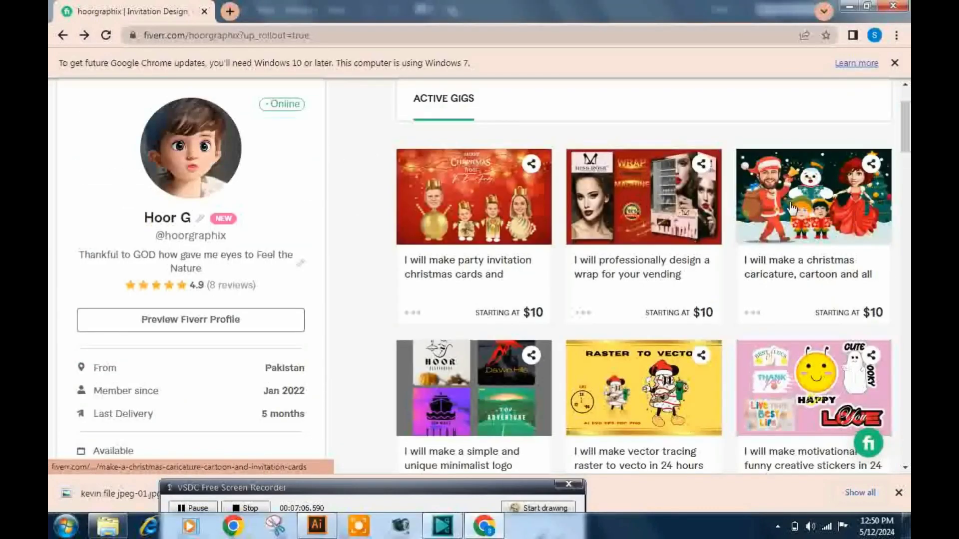
{"action": "left_click", "coordinate": [820, 277]}
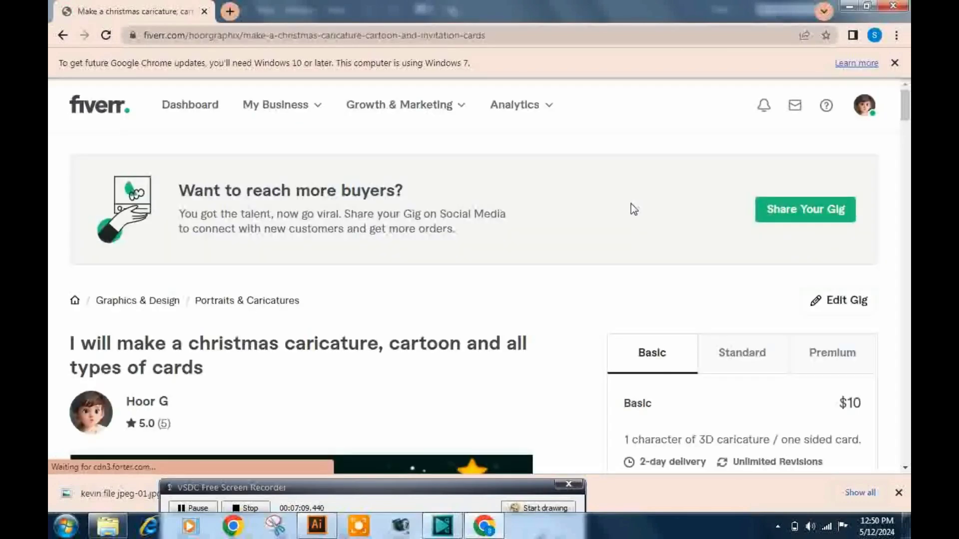
- Browse the gig gallery and settle on the Father's Day card image
{"action": "scroll", "coordinate": [363, 270], "scroll_direction": "down", "scroll_amount": 2}
{"action": "scroll", "coordinate": [364, 269], "scroll_direction": "down", "scroll_amount": 2}
{"action": "scroll", "coordinate": [364, 270], "scroll_direction": "down", "scroll_amount": 2}
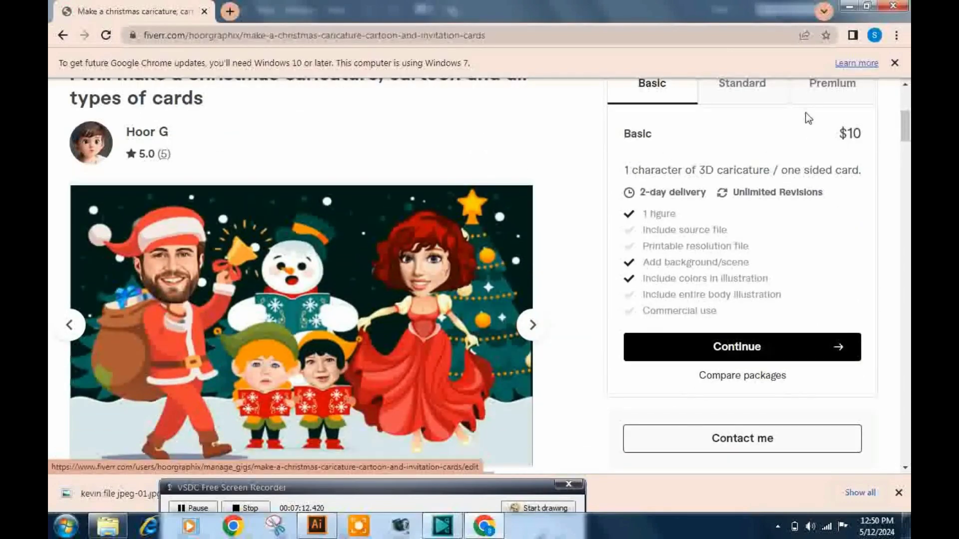
{"action": "left_click", "coordinate": [535, 324]}
{"action": "left_click", "coordinate": [532, 244]}
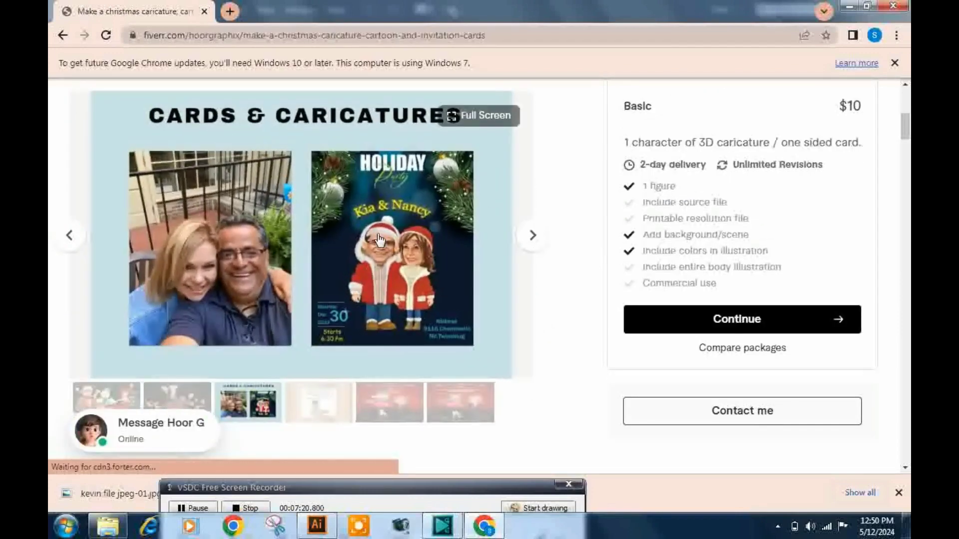
{"action": "left_click", "coordinate": [532, 236]}
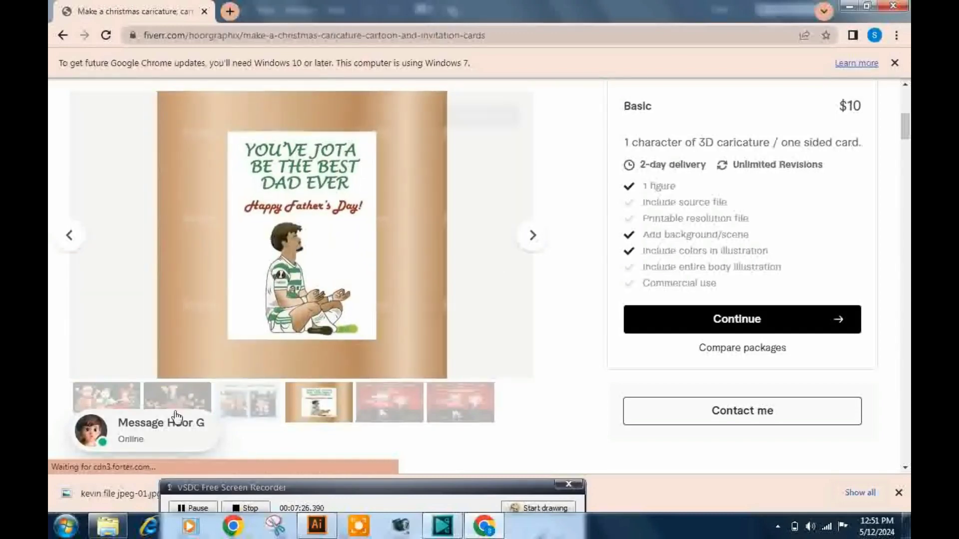
{"action": "mouse_move", "coordinate": [301, 262]}
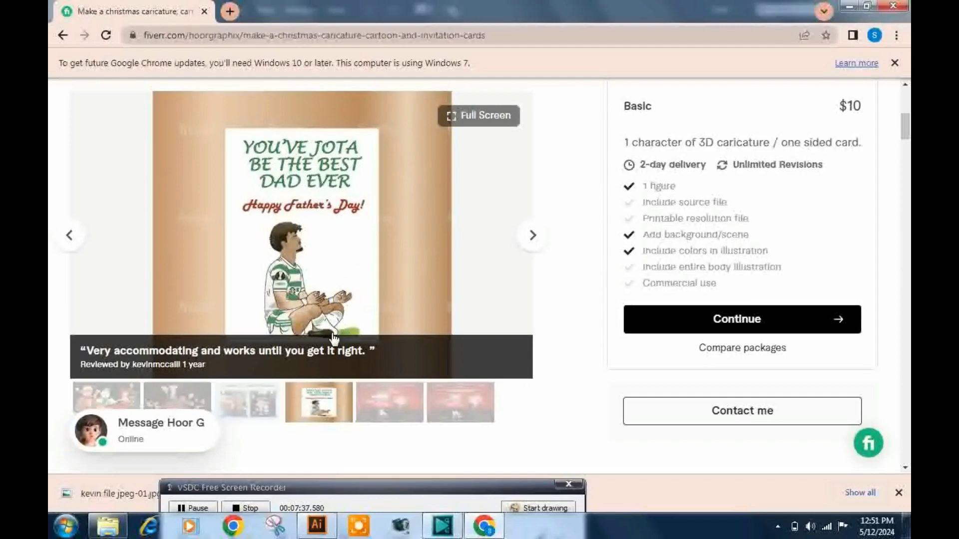
{"action": "left_click", "coordinate": [533, 245]}
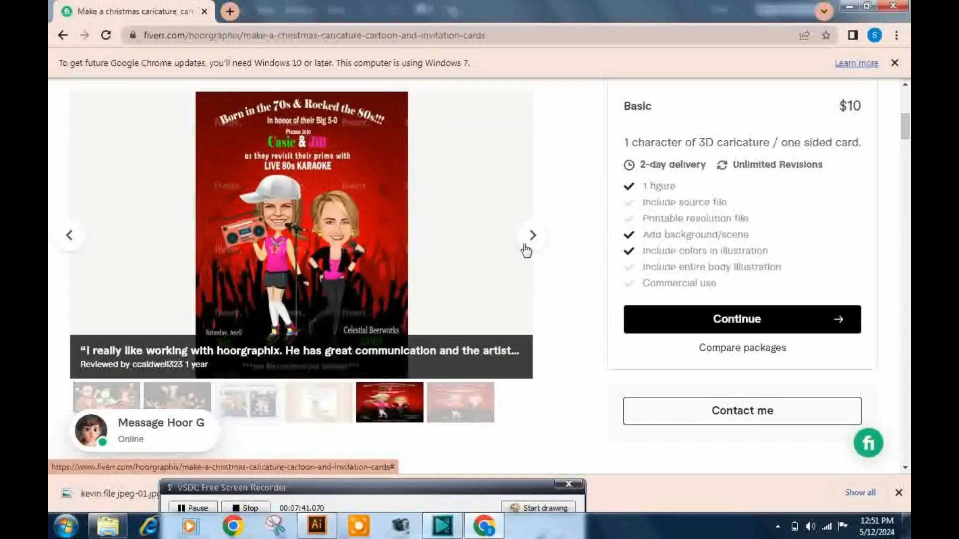
{"action": "left_click", "coordinate": [66, 244]}
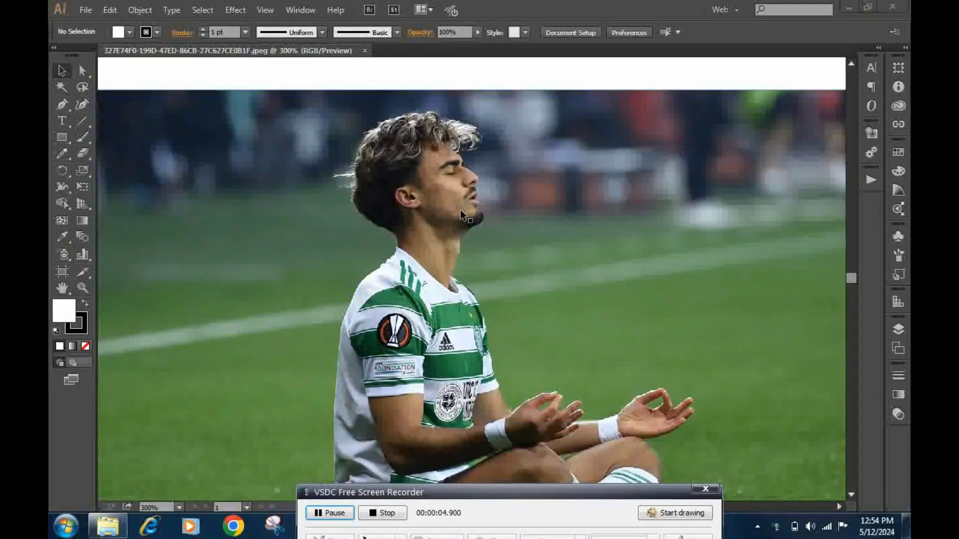
- Zoom in on the player's face and confirm the Pencil Tool Options, closing paths within 15 pixels
{"action": "scroll", "coordinate": [433, 172], "scroll_direction": "up", "scroll_amount": 2}
{"action": "scroll", "coordinate": [430, 137], "scroll_direction": "up", "scroll_amount": 1}
{"action": "left_click_drag", "start_coordinate": [430, 137], "coordinate": [440, 196]}
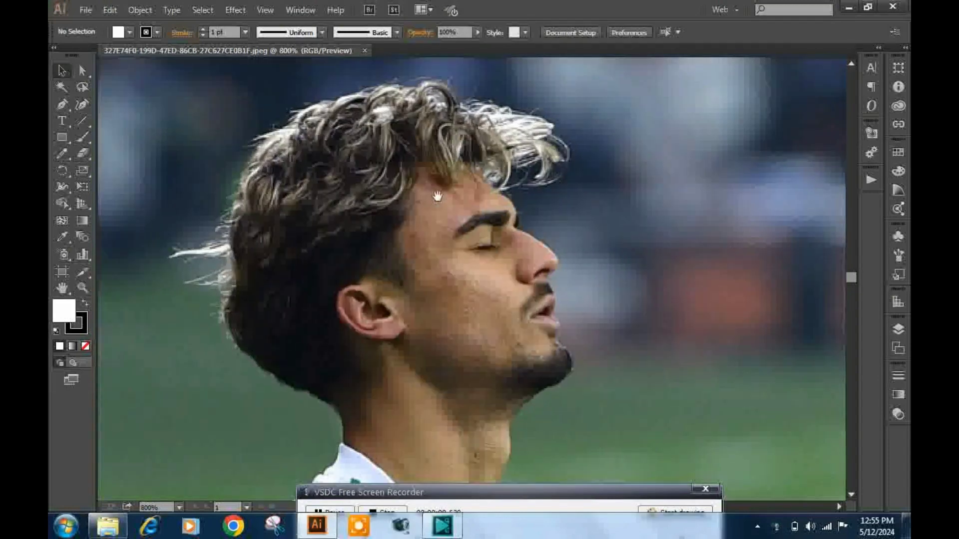
{"action": "left_click", "coordinate": [63, 155]}
{"action": "double_click", "coordinate": [63, 154]}
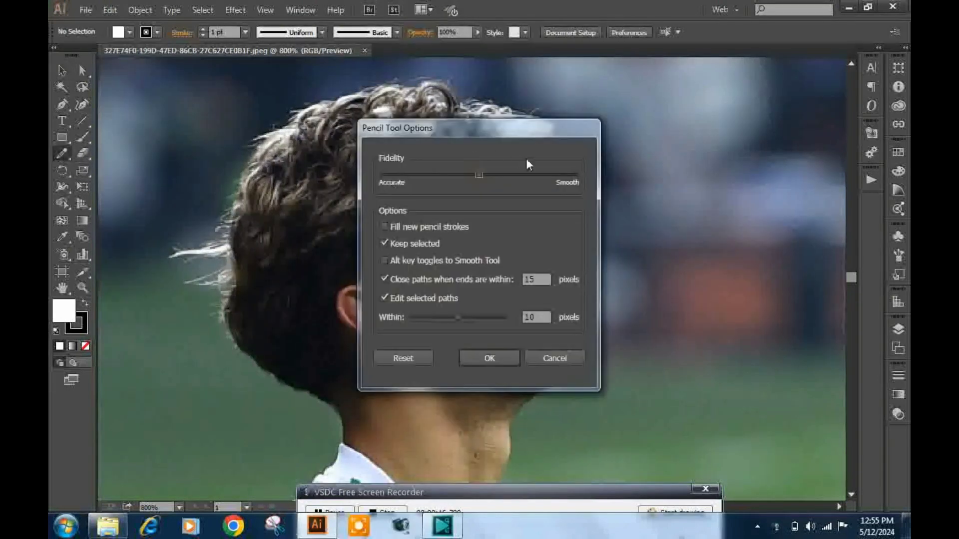
{"action": "left_click", "coordinate": [484, 363]}
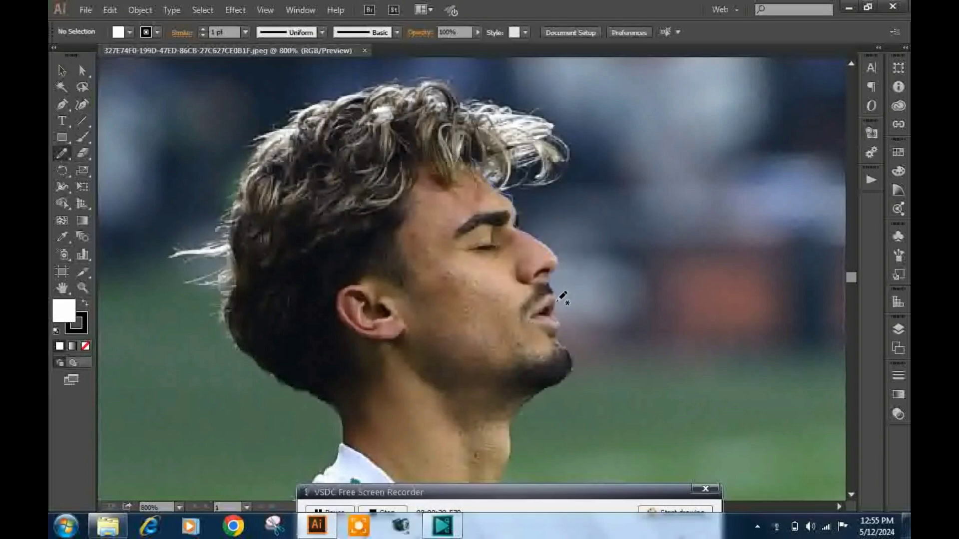
- Trace a freehand outline from the jaw and neck around the head with a 0.25 pt stroke
{"action": "left_click_drag", "start_coordinate": [569, 338], "coordinate": [501, 480]}
{"action": "left_click_drag", "start_coordinate": [488, 439], "coordinate": [492, 375]}
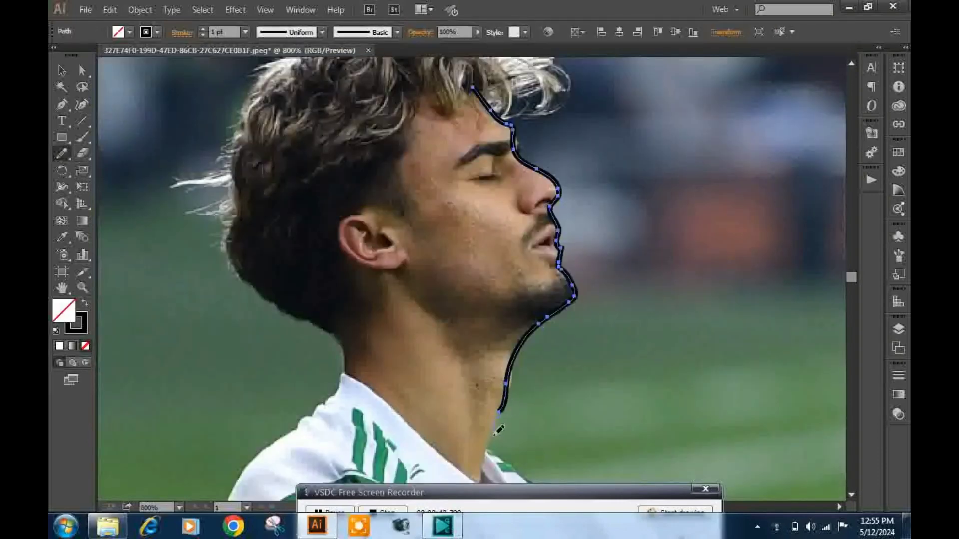
{"action": "mouse_move", "coordinate": [499, 430]}
{"action": "left_mouse_down"}
{"action": "mouse_move", "coordinate": [447, 467]}
{"action": "mouse_move", "coordinate": [360, 372]}
{"action": "mouse_move", "coordinate": [322, 277]}
{"action": "mouse_move", "coordinate": [391, 80]}
{"action": "mouse_move", "coordinate": [472, 87]}
{"action": "left_mouse_up"}
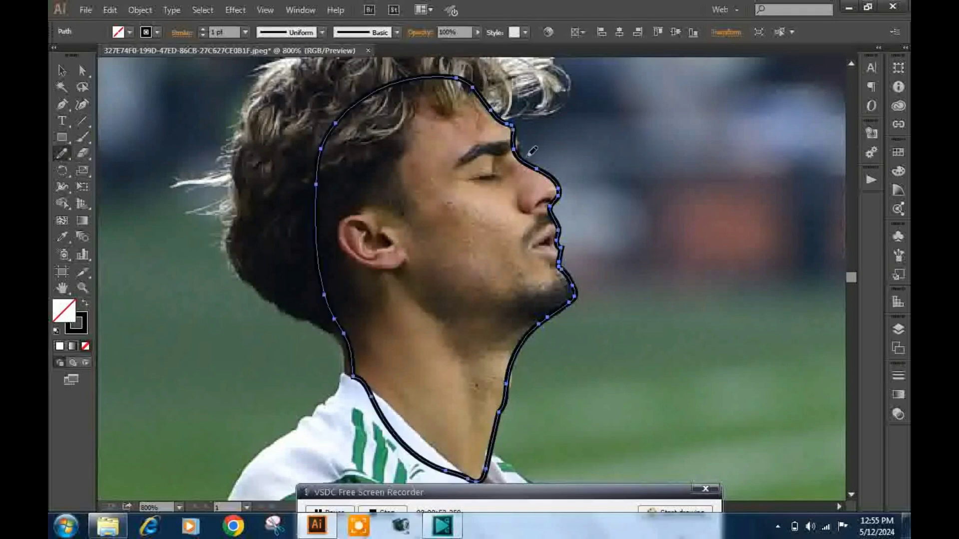
{"action": "left_click", "coordinate": [245, 32]}
{"action": "left_click", "coordinate": [250, 51]}
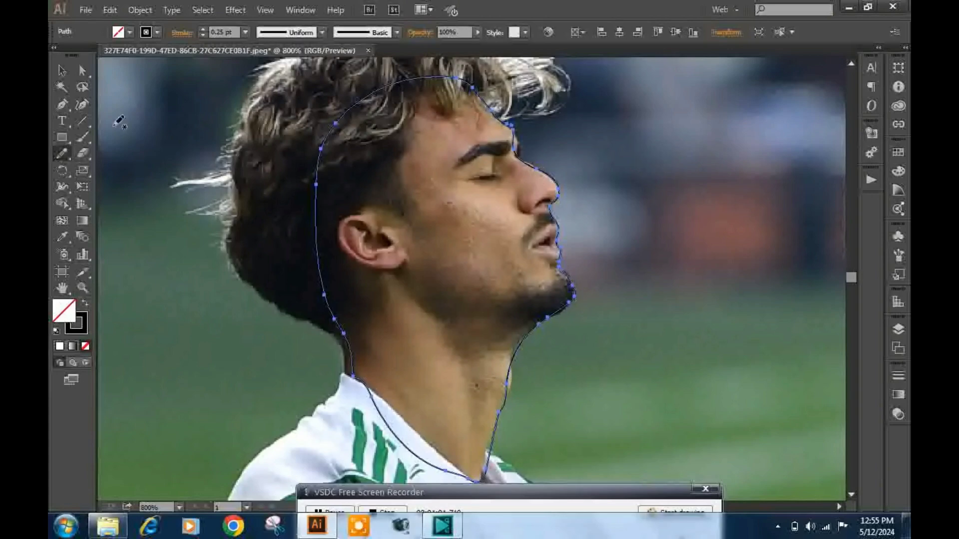
- Zoom in and reshape the outline's brow curve to match the forehead profile
{"action": "key", "text": "ctrl+plus"}
{"action": "key", "text": "ctrl+plus"}
{"action": "key", "text": "ctrl+plus"}
{"action": "scroll", "coordinate": [119, 135], "scroll_direction": "up", "scroll_amount": 2}
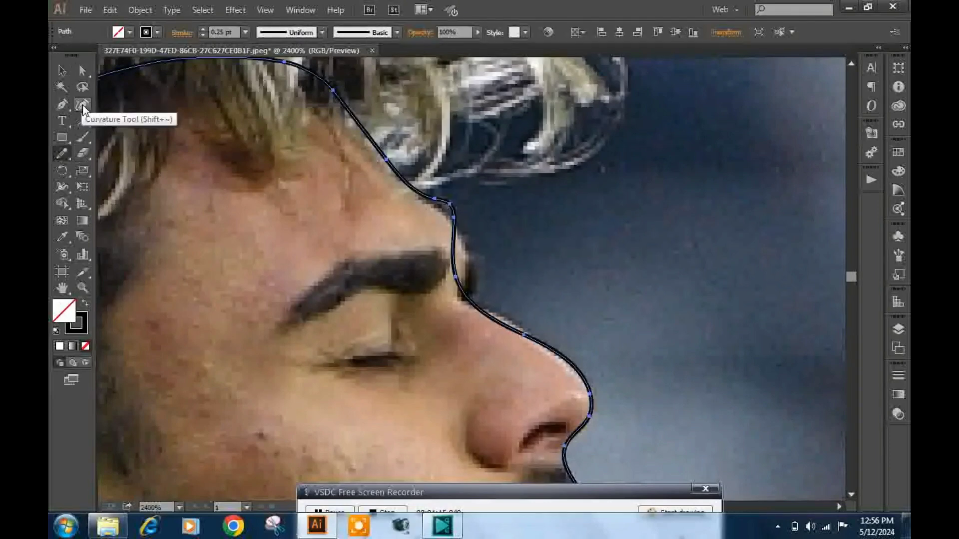
{"action": "left_click", "coordinate": [82, 105]}
{"action": "left_click_drag", "start_coordinate": [457, 220], "coordinate": [468, 239]}
{"action": "left_click", "coordinate": [457, 219]}
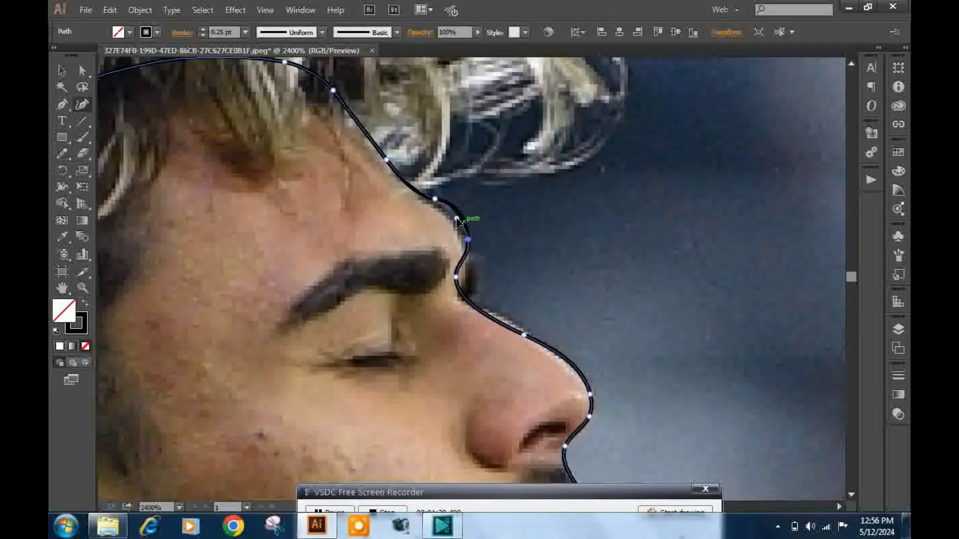
{"action": "left_click_drag", "start_coordinate": [456, 277], "coordinate": [466, 276]}
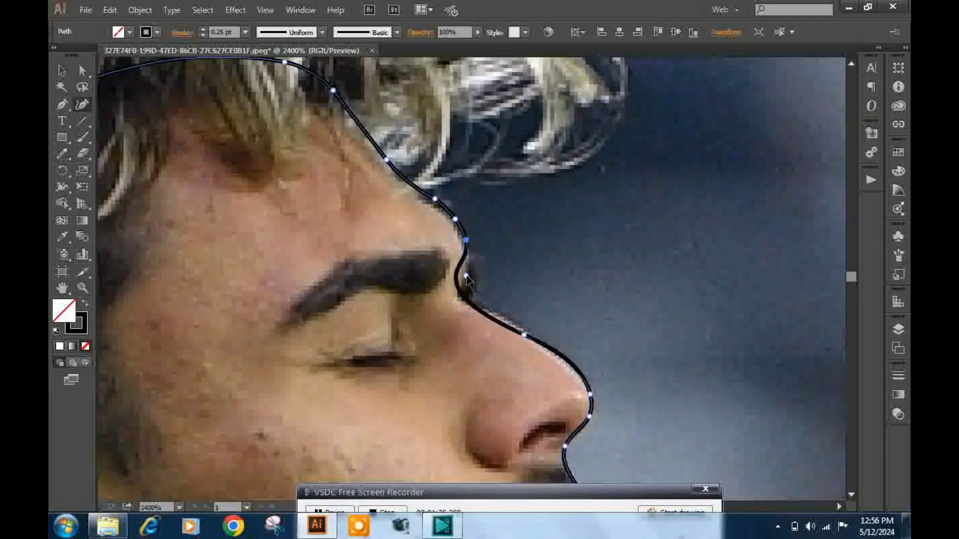
- Adjust the outline points to follow the lips, chin and jaw
{"action": "left_click_drag", "start_coordinate": [544, 300], "coordinate": [527, 184]}
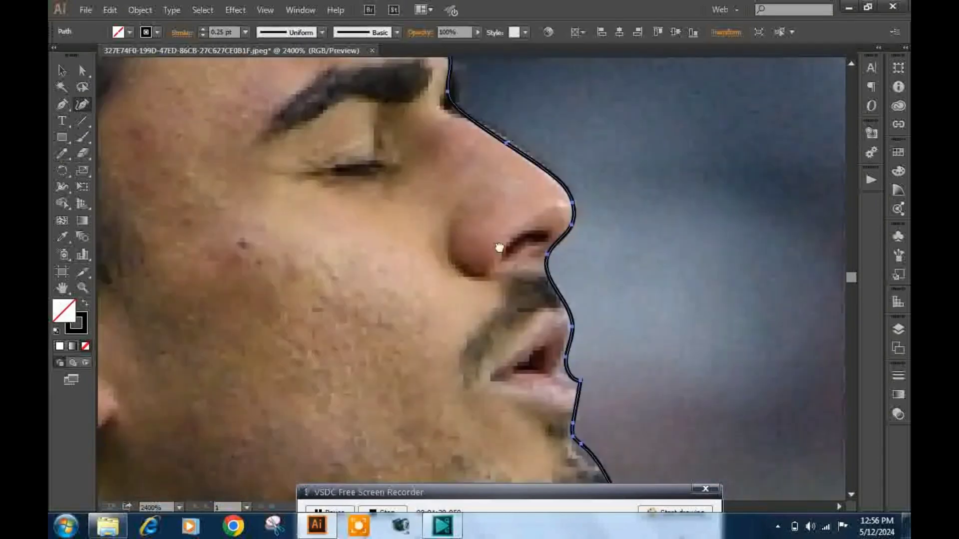
{"action": "left_click_drag", "start_coordinate": [499, 250], "coordinate": [545, 224]}
{"action": "left_click_drag", "start_coordinate": [576, 268], "coordinate": [577, 272]}
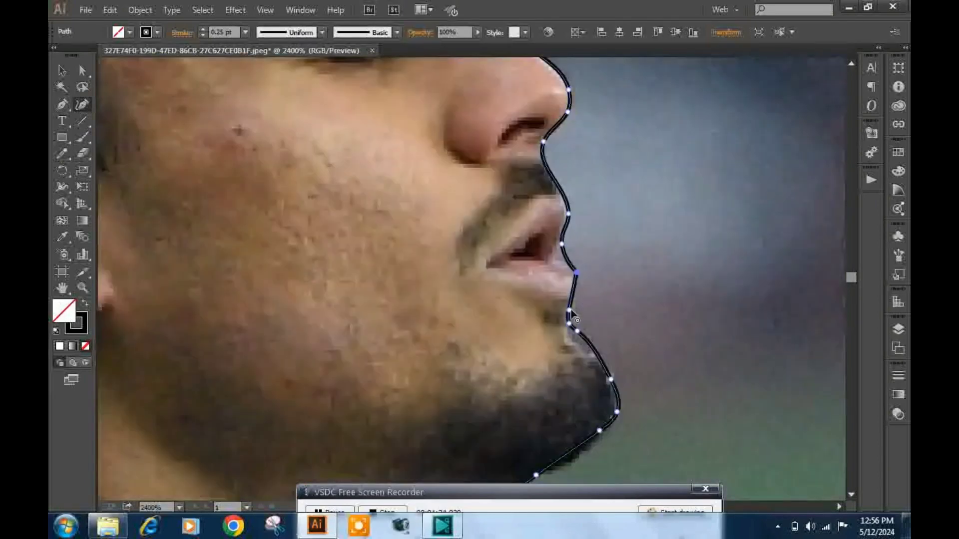
{"action": "left_click_drag", "start_coordinate": [577, 331], "coordinate": [596, 353]}
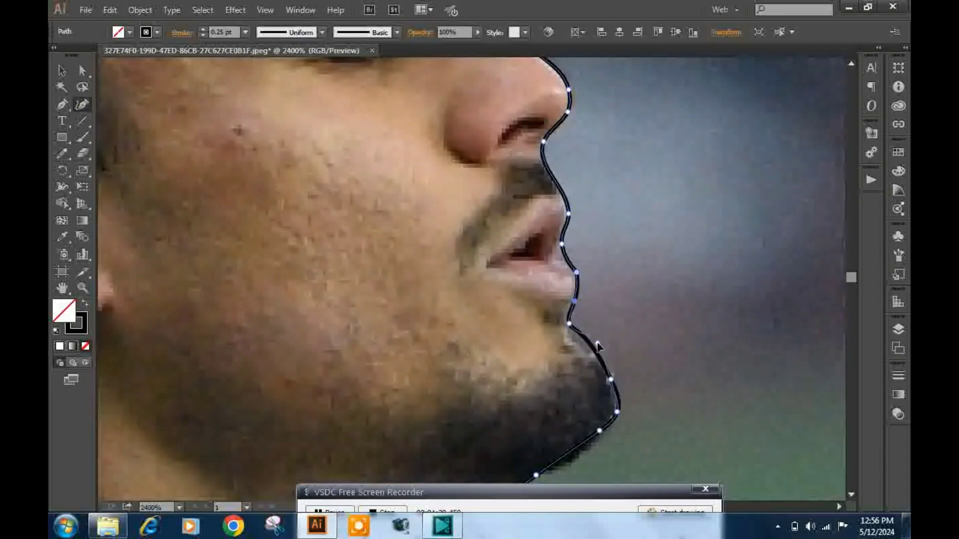
{"action": "left_click_drag", "start_coordinate": [538, 347], "coordinate": [530, 302]}
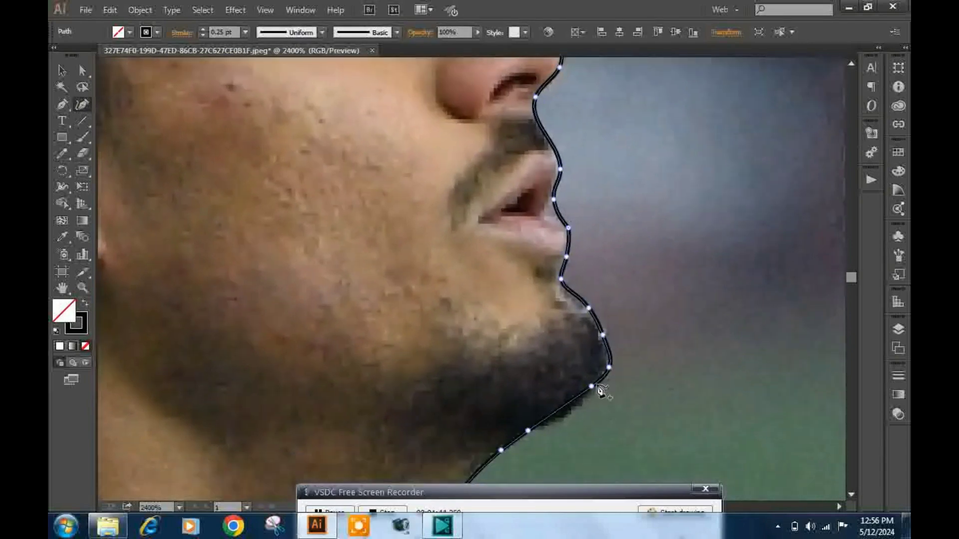
{"action": "left_click_drag", "start_coordinate": [591, 388], "coordinate": [581, 406]}
{"action": "left_click_drag", "start_coordinate": [609, 367], "coordinate": [606, 373]}
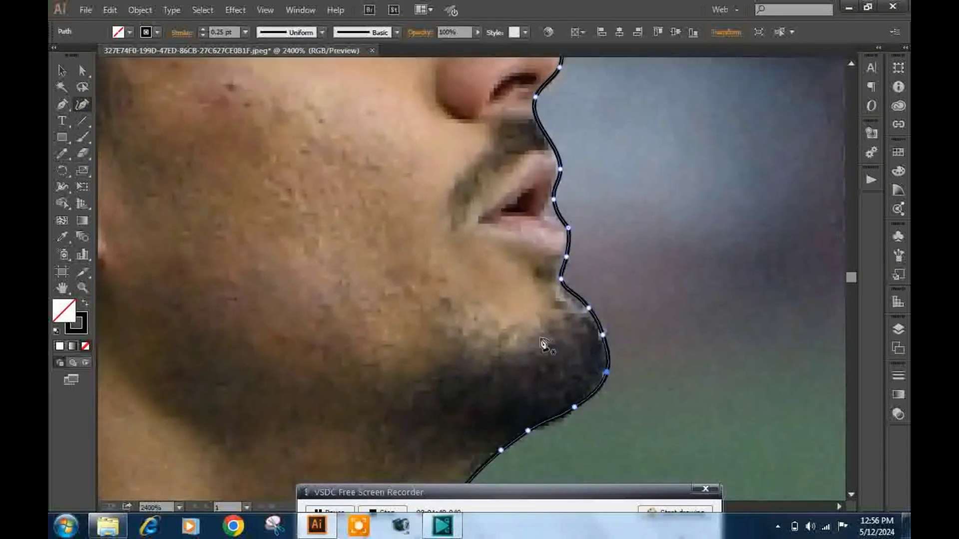
{"action": "key", "text": "ctrl+minus"}
- Add anchor points on the neck outline and reshape the neck curve toward the shoulder
{"action": "left_click_drag", "start_coordinate": [432, 319], "coordinate": [464, 242]}
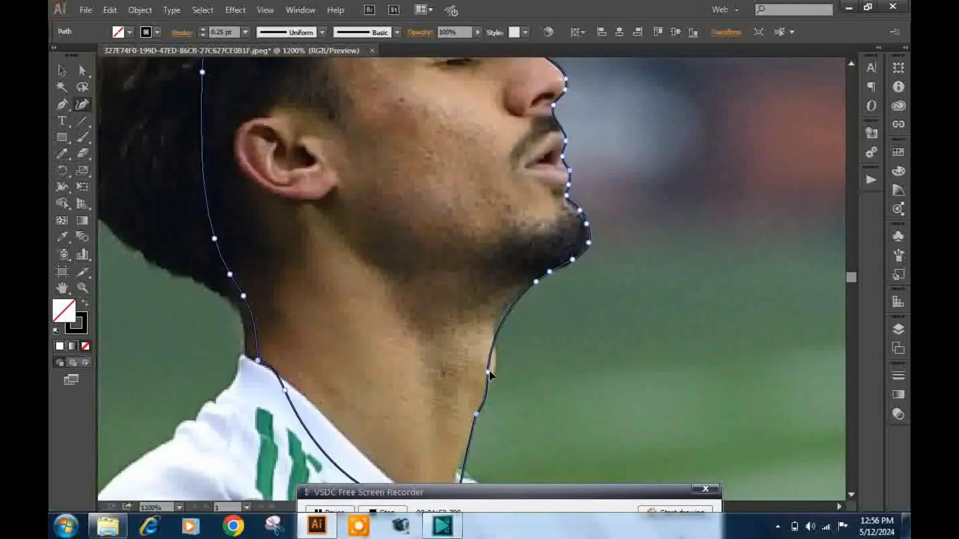
{"action": "left_click", "coordinate": [494, 372]}
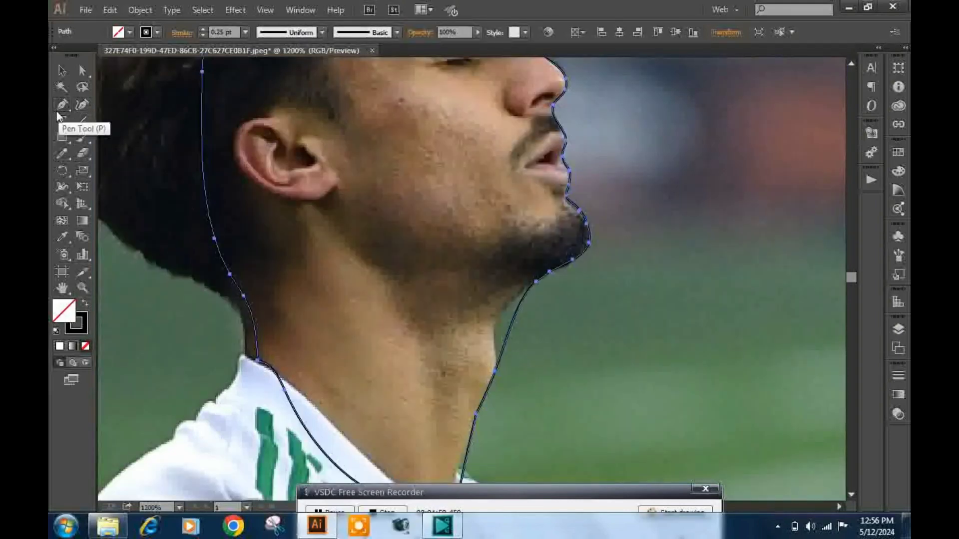
{"action": "left_click_drag", "start_coordinate": [62, 104], "coordinate": [119, 120]}
{"action": "left_click", "coordinate": [120, 122]}
{"action": "left_click", "coordinate": [514, 324]}
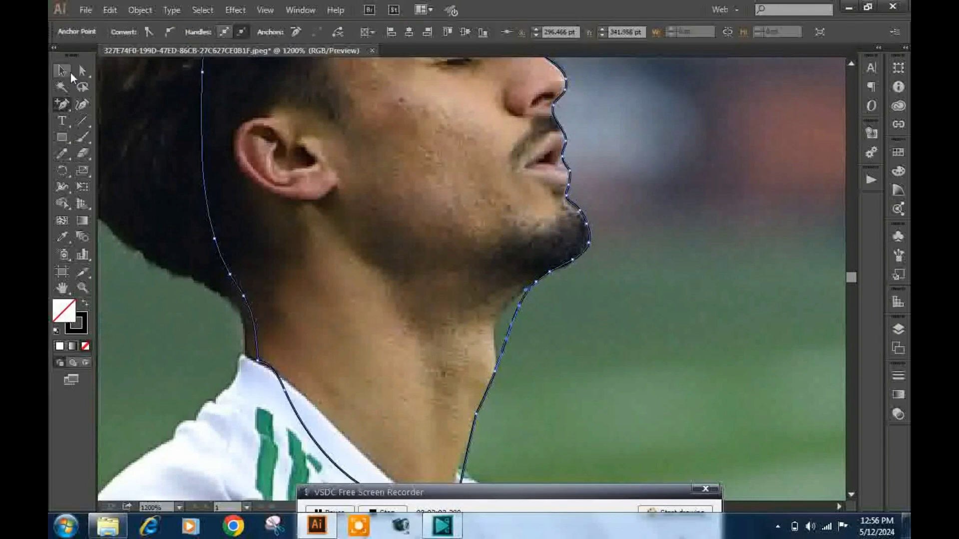
{"action": "left_click", "coordinate": [82, 104]}
{"action": "left_click_drag", "start_coordinate": [520, 306], "coordinate": [499, 317]}
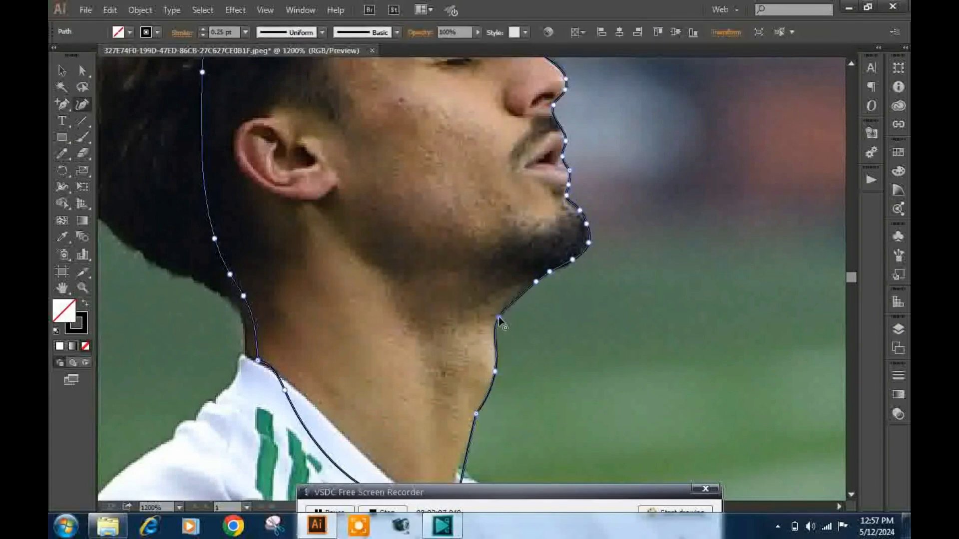
{"action": "left_click_drag", "start_coordinate": [257, 360], "coordinate": [252, 360]}
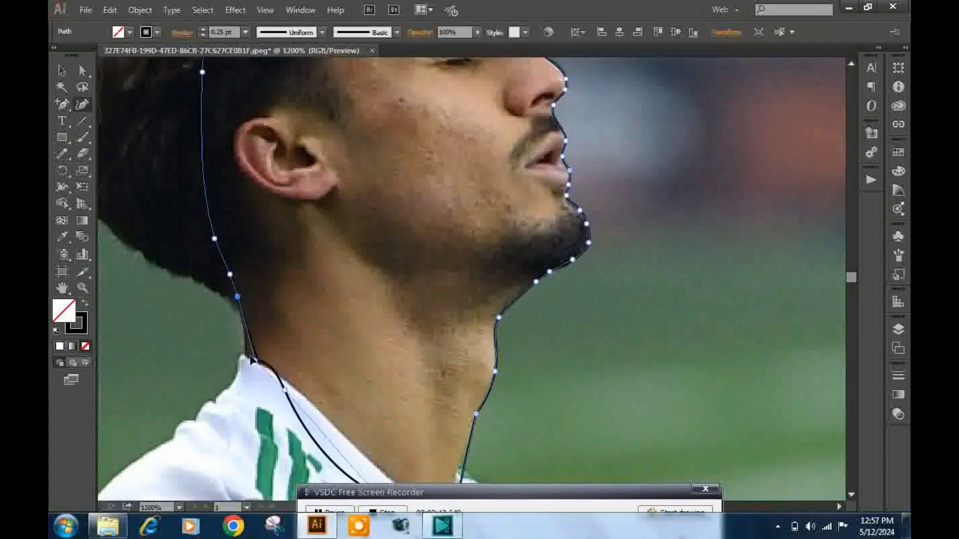
{"action": "key", "text": "ctrl+minus"}
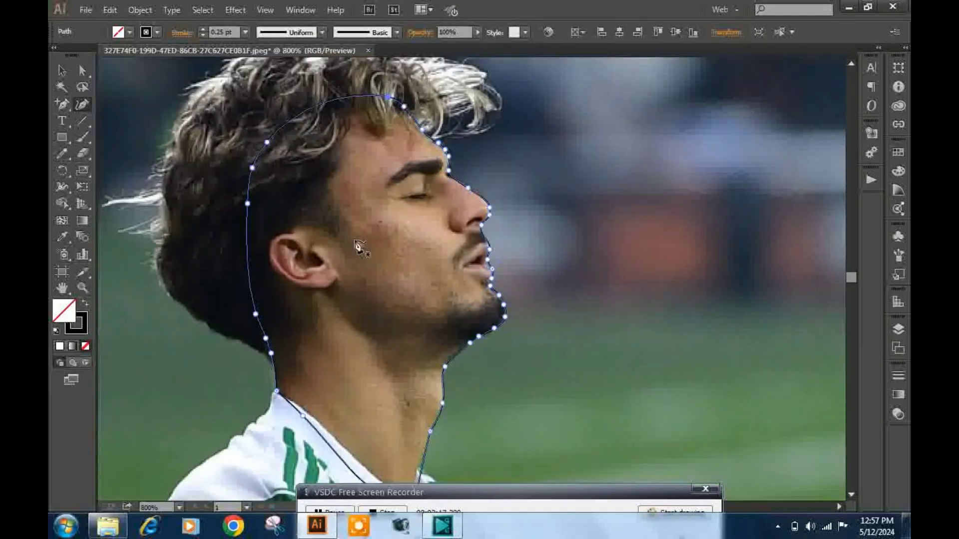
- Fill the head shape with skin tone sampled from the photo at 44% opacity
{"action": "left_click", "coordinate": [63, 235]}
{"action": "left_click", "coordinate": [428, 226]}
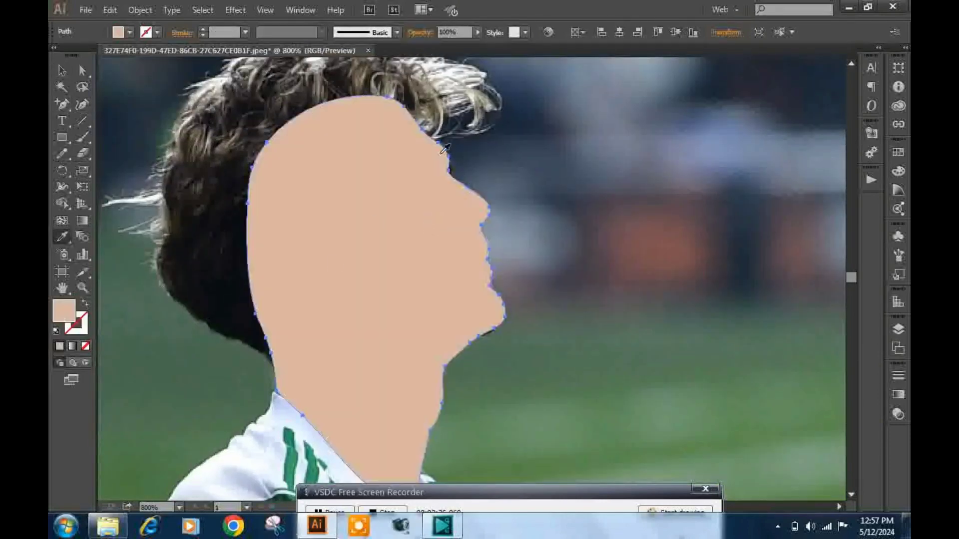
{"action": "left_click", "coordinate": [59, 70]}
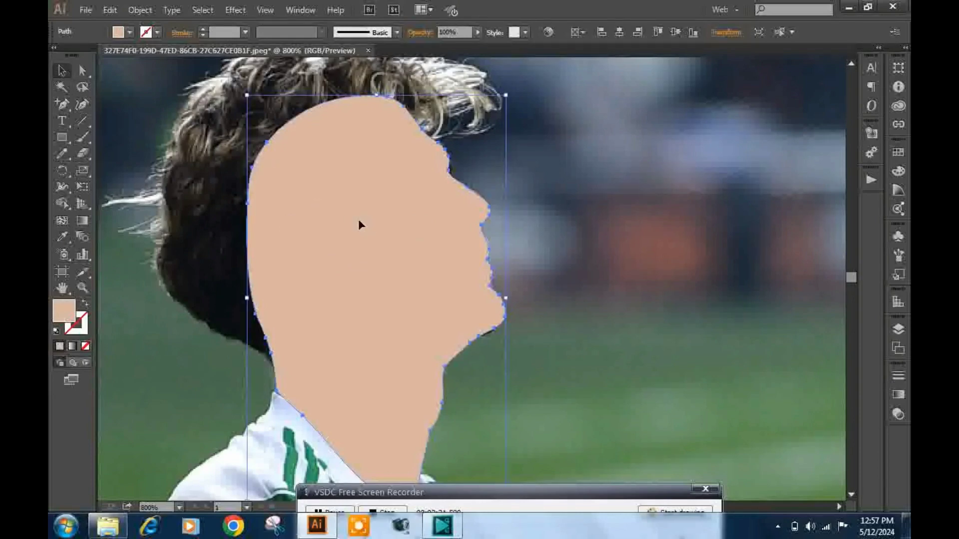
{"action": "left_click", "coordinate": [901, 394]}
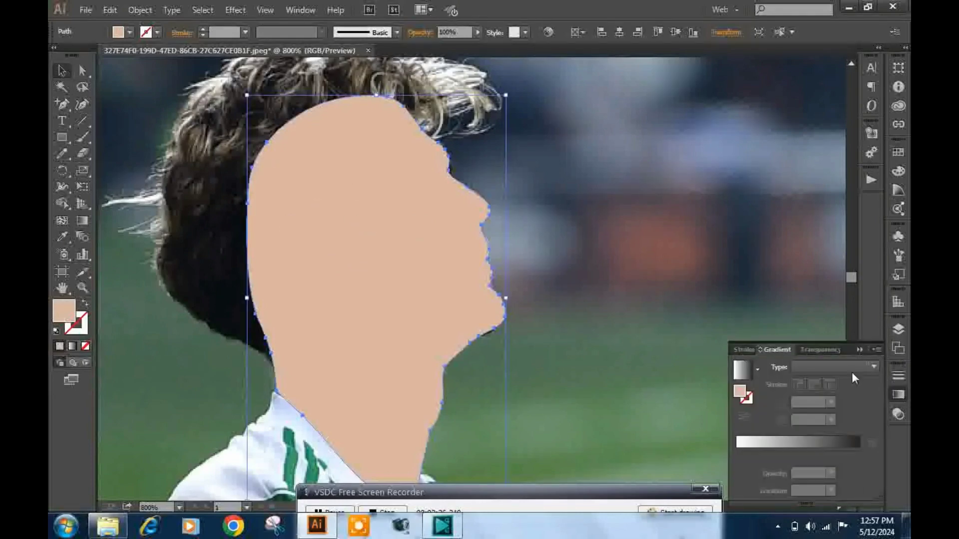
{"action": "left_click", "coordinate": [823, 351]}
{"action": "left_click_drag", "start_coordinate": [852, 399], "coordinate": [844, 397]}
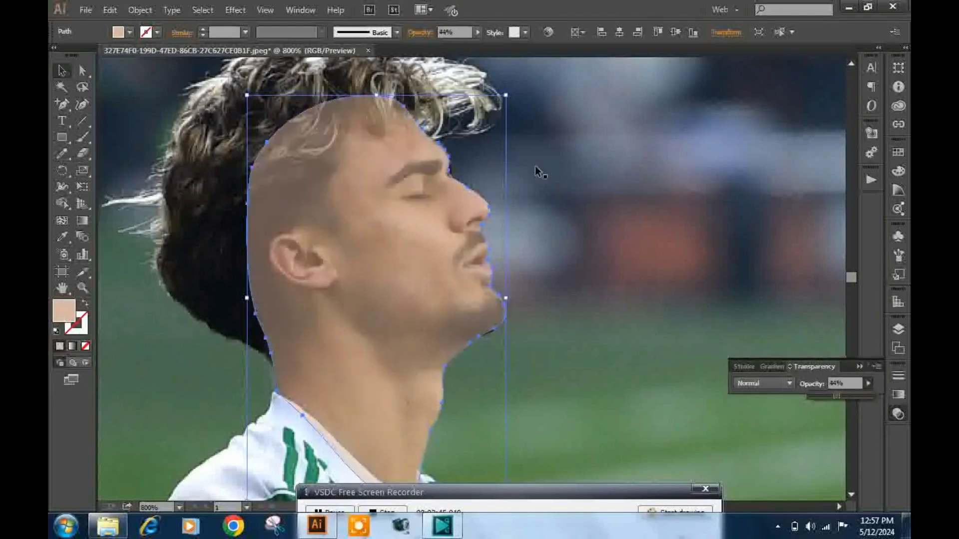
- Draw a closed Pencil outline around the player's hair
{"action": "left_click", "coordinate": [62, 152]}
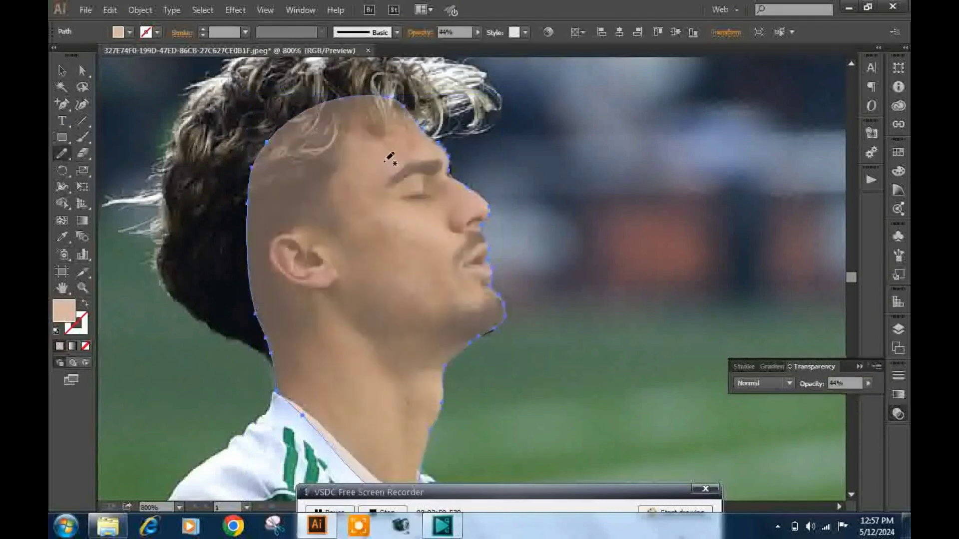
{"action": "left_click_drag", "start_coordinate": [389, 159], "coordinate": [454, 244]}
{"action": "left_click_drag", "start_coordinate": [474, 200], "coordinate": [555, 182]}
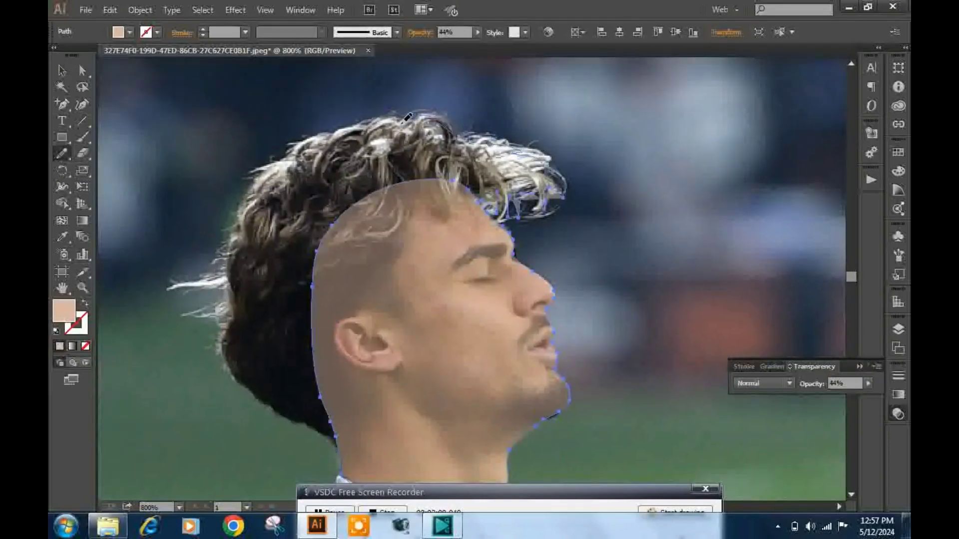
{"action": "left_click_drag", "start_coordinate": [320, 129], "coordinate": [241, 189]}
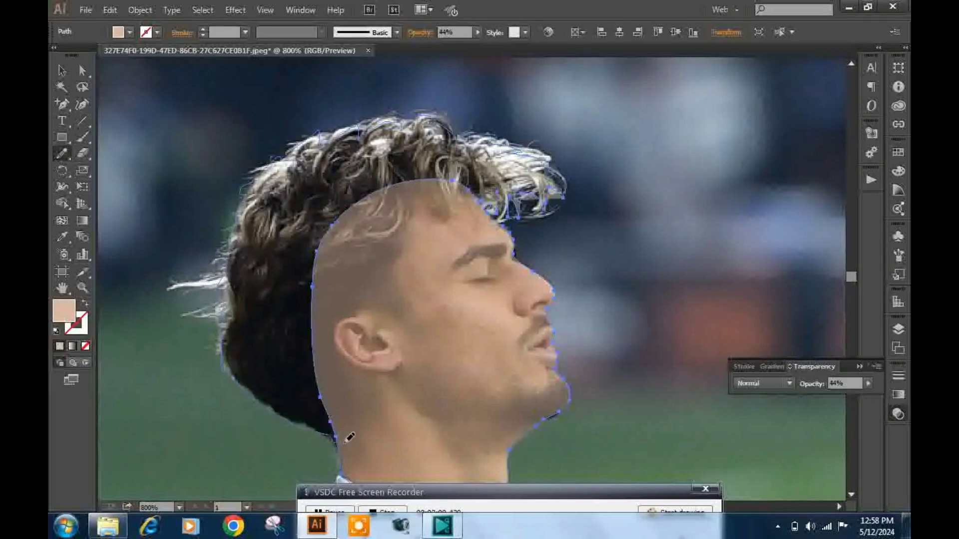
{"action": "mouse_move", "coordinate": [367, 358]}
{"action": "left_mouse_down"}
{"action": "mouse_move", "coordinate": [343, 316]}
{"action": "mouse_move", "coordinate": [443, 210]}
{"action": "mouse_move", "coordinate": [502, 205]}
{"action": "left_mouse_up"}
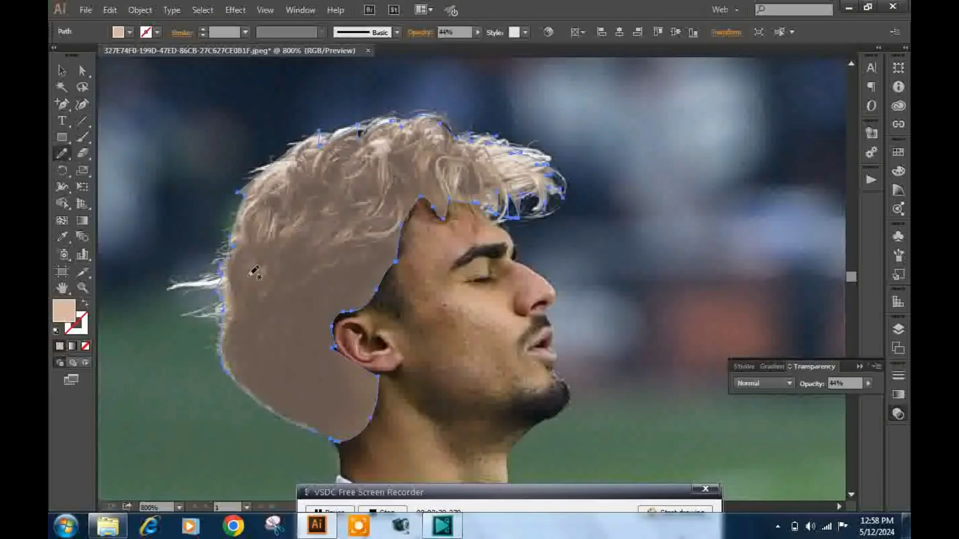
- Try hair fills sampled from the photo, undoing until a grey fill remains
{"action": "key", "text": "ctrl+z"}
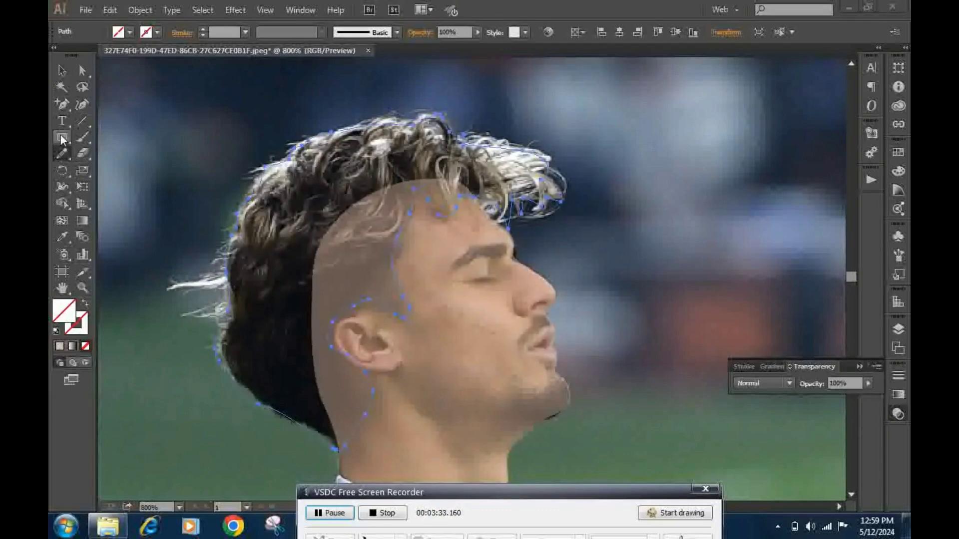
{"action": "left_click", "coordinate": [62, 238]}
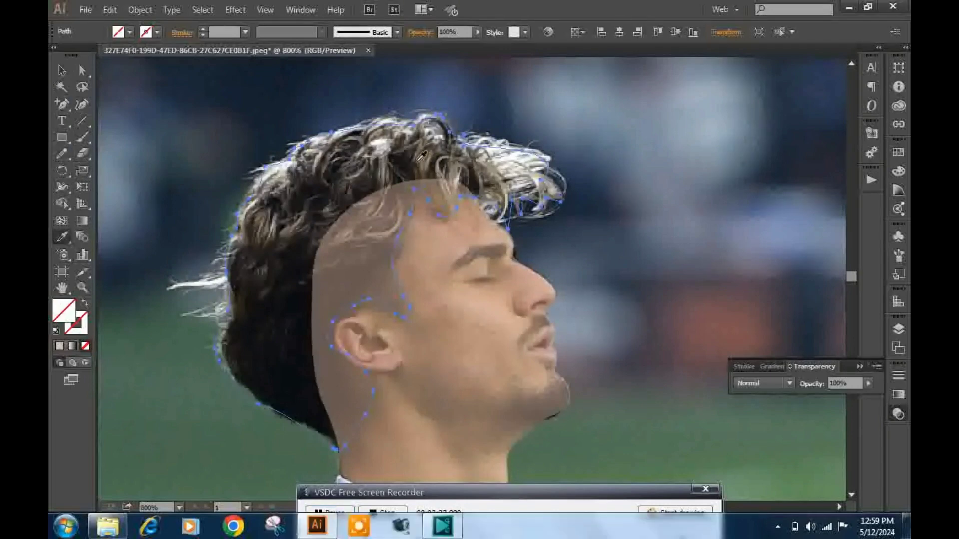
{"action": "left_click", "coordinate": [321, 196]}
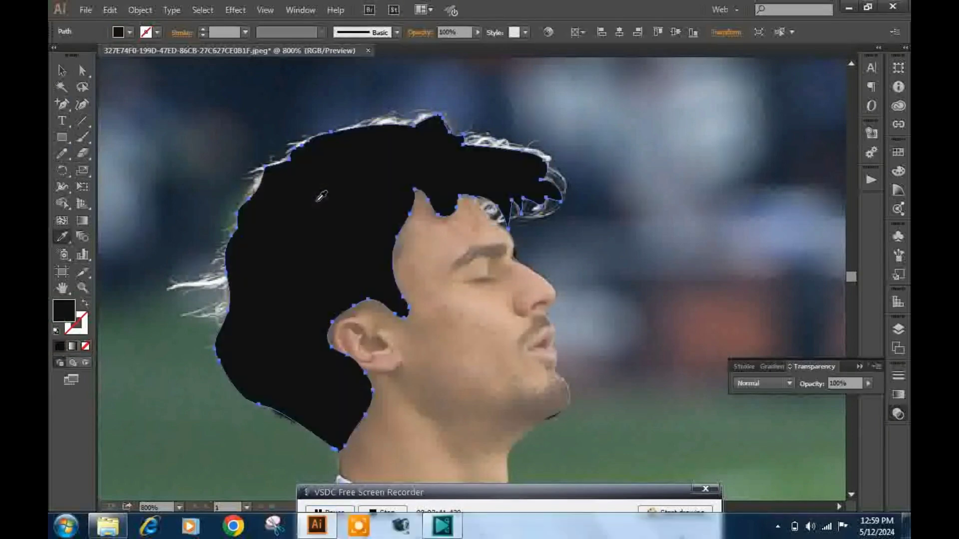
{"action": "key", "text": "v"}
{"action": "left_click", "coordinate": [344, 177]}
{"action": "key", "text": "ctrl+z"}
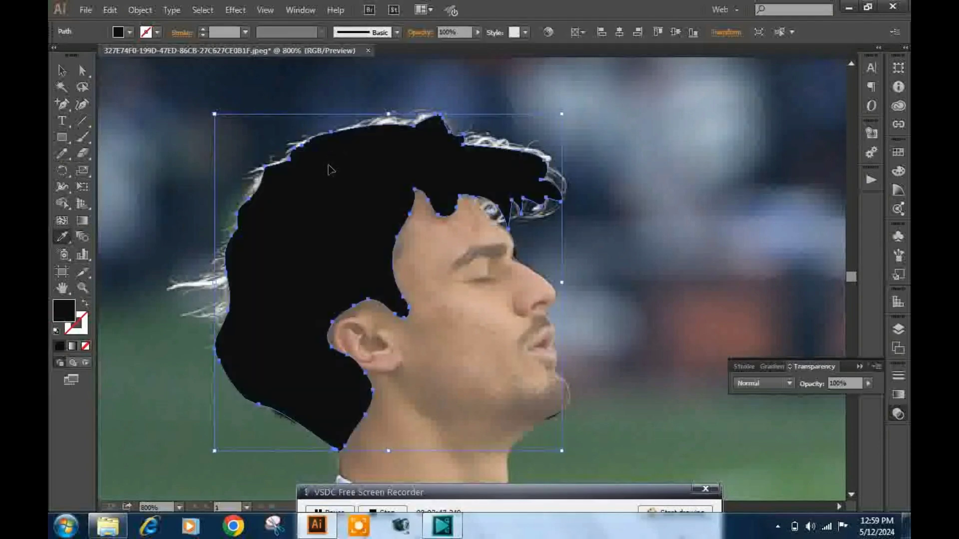
{"action": "left_click", "coordinate": [334, 166]}
{"action": "left_click", "coordinate": [451, 143]}
{"action": "key", "text": "ctrl+z"}
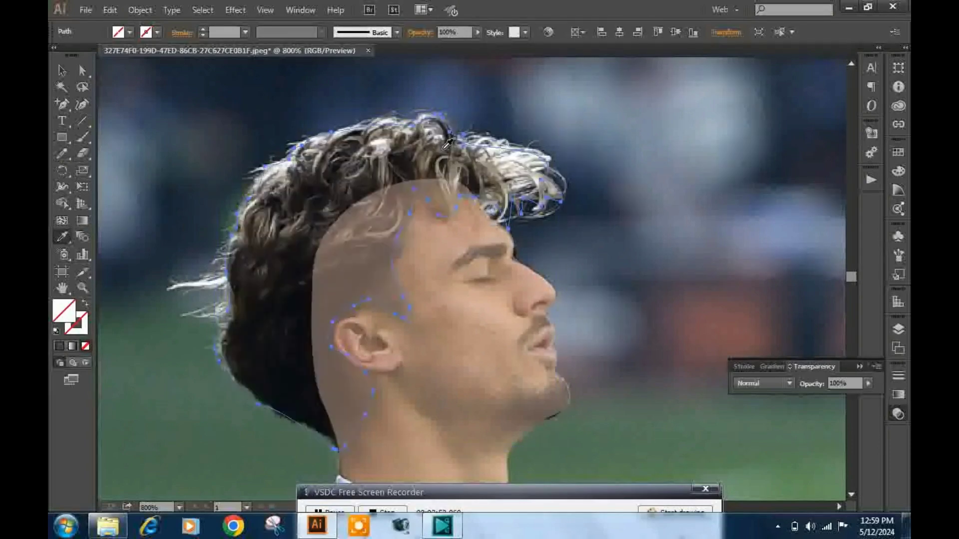
{"action": "left_click", "coordinate": [445, 146]}
- Darken the hair shape's fill to a dark grey in the colour picker
{"action": "double_click", "coordinate": [65, 320]}
{"action": "left_click_drag", "start_coordinate": [248, 365], "coordinate": [248, 394]}
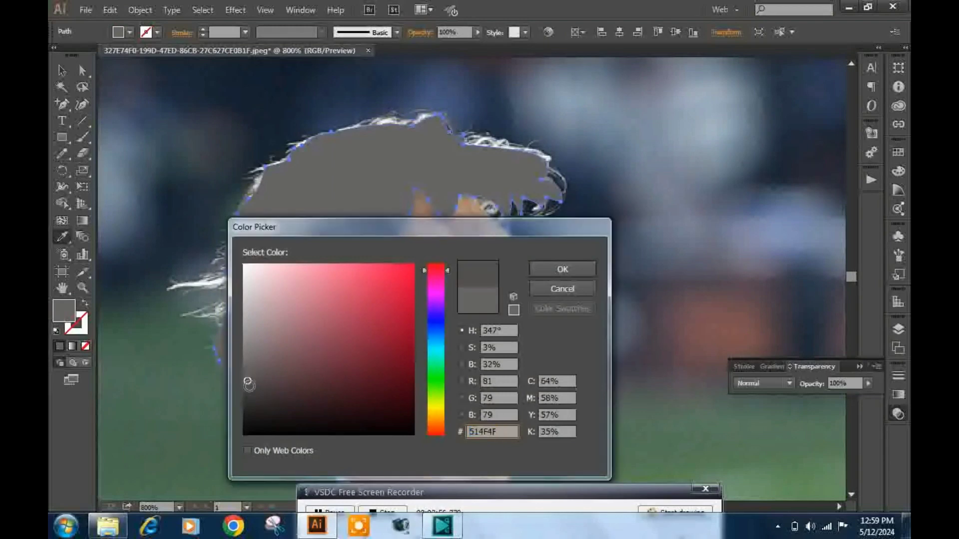
{"action": "left_click", "coordinate": [561, 270]}
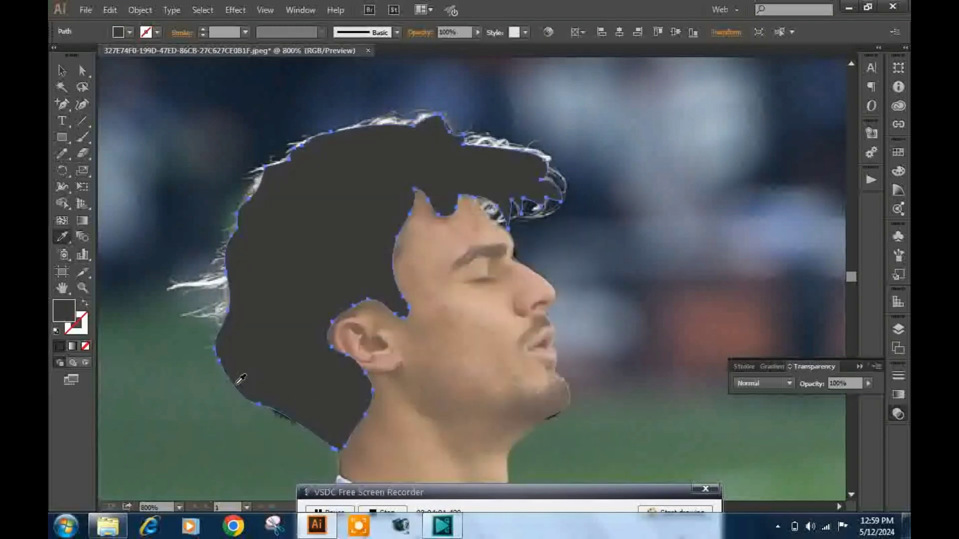
{"action": "key", "text": "v"}
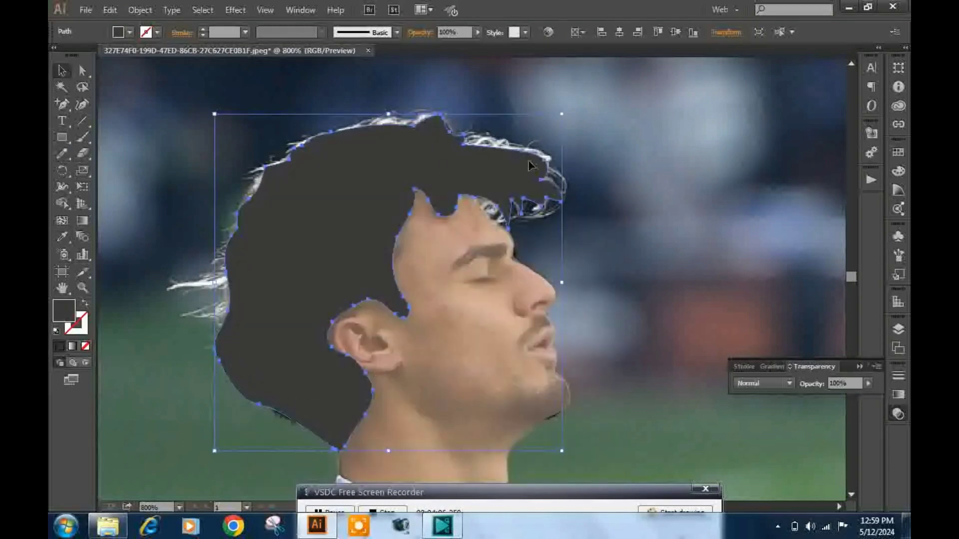
- Add, delete and move hair path points to fit the hairline, ear and neck
{"action": "left_click", "coordinate": [83, 104]}
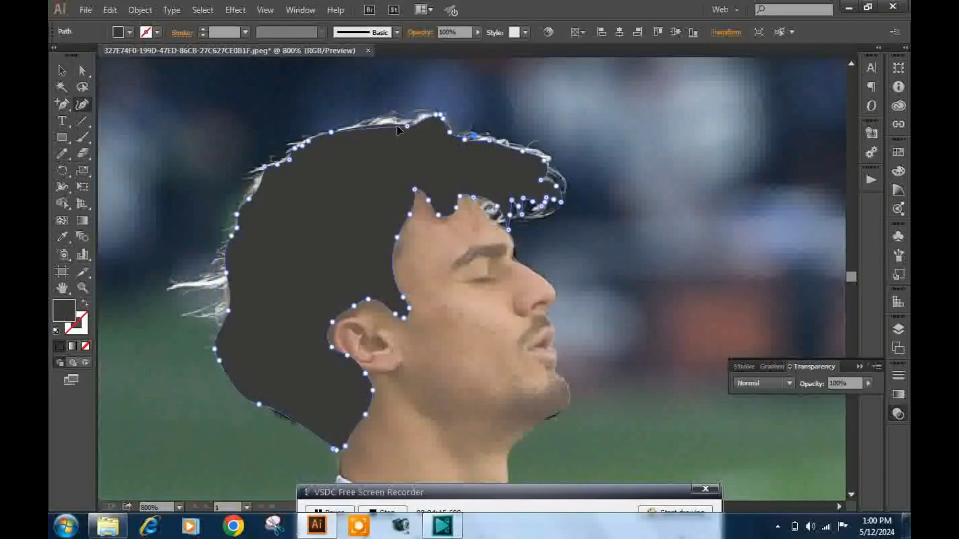
{"action": "left_click", "coordinate": [414, 126]}
{"action": "left_click", "coordinate": [427, 200]}
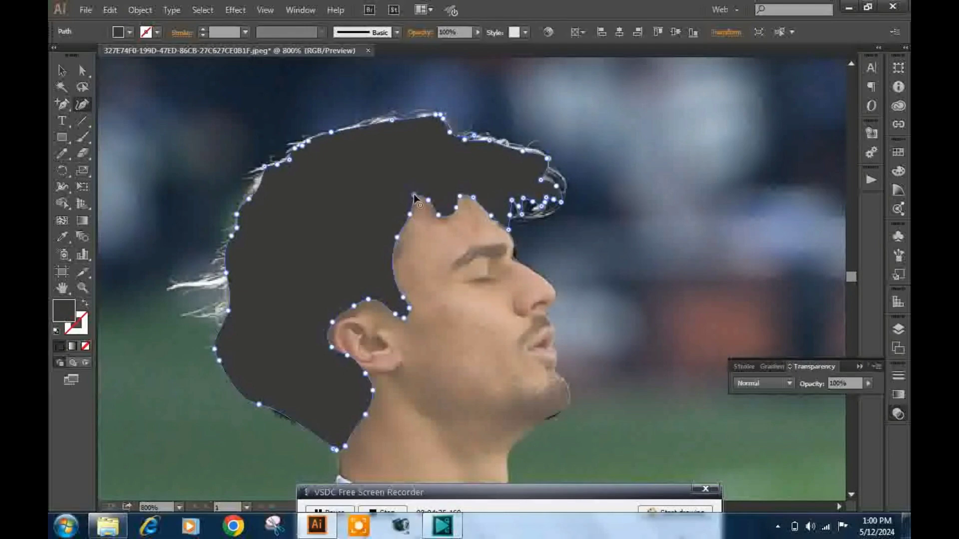
{"action": "left_click", "coordinate": [368, 299]}
{"action": "left_click", "coordinate": [332, 348]}
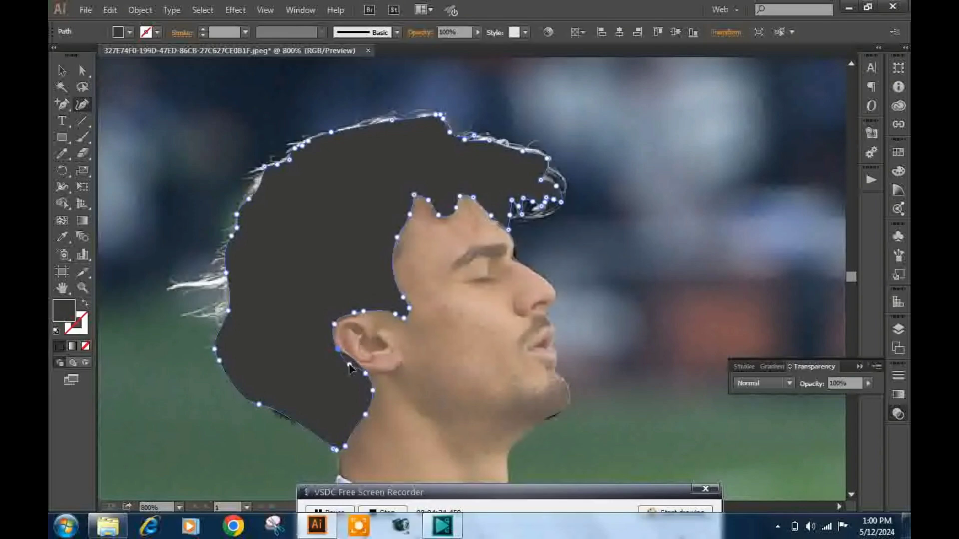
{"action": "left_click", "coordinate": [349, 368]}
{"action": "left_click_drag", "start_coordinate": [372, 391], "coordinate": [365, 388]}
{"action": "left_click", "coordinate": [359, 410]}
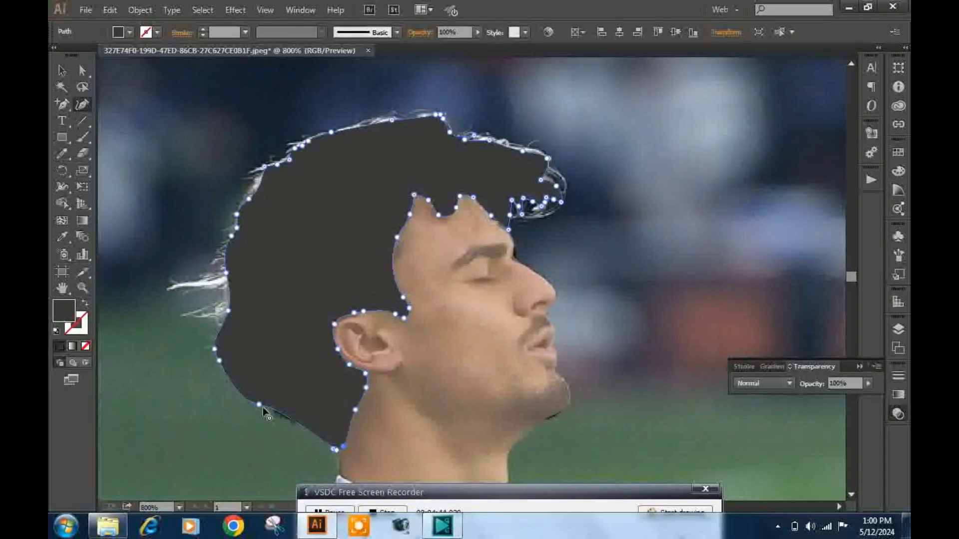
{"action": "left_click_drag", "start_coordinate": [259, 405], "coordinate": [277, 420]}
{"action": "left_click_drag", "start_coordinate": [228, 311], "coordinate": [223, 302]}
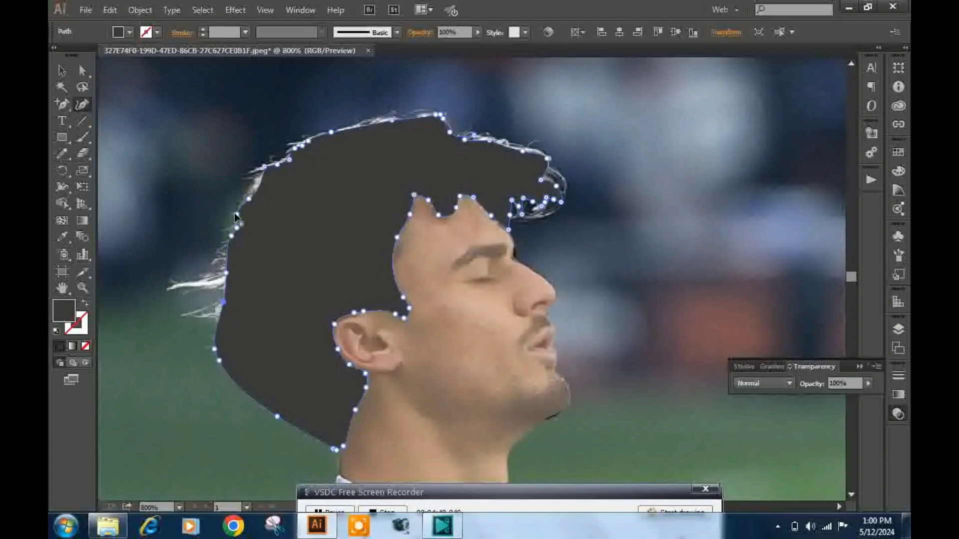
{"action": "left_click", "coordinate": [63, 71]}
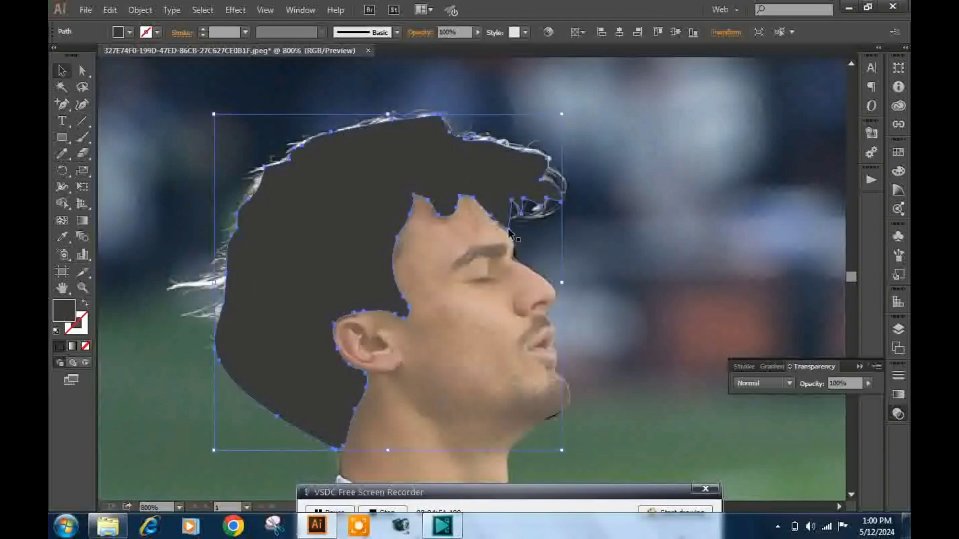
- Reveal the hidden face shape at full opacity, then lock and unlock it with the hair
{"action": "left_click", "coordinate": [140, 10]}
{"action": "left_click", "coordinate": [184, 136]}
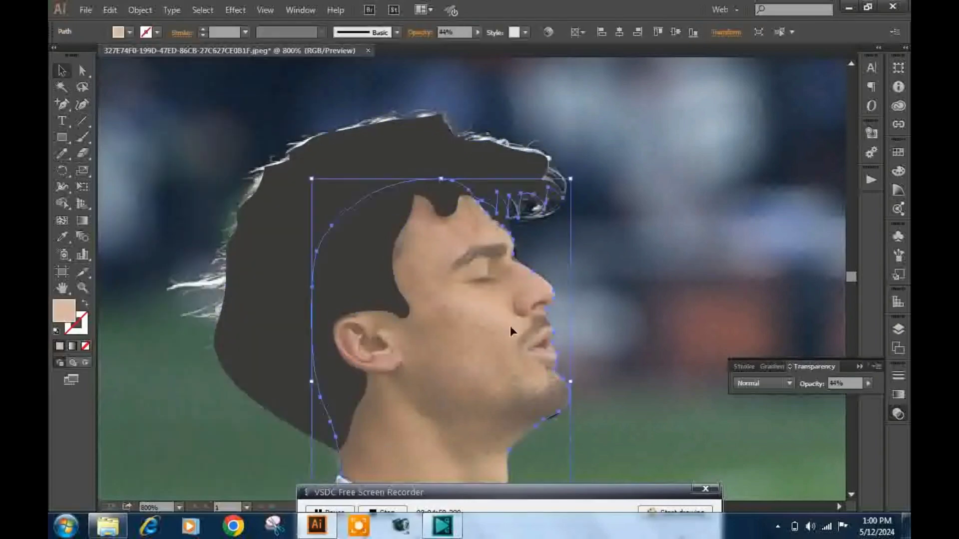
{"action": "left_click_drag", "start_coordinate": [867, 383], "coordinate": [874, 394]}
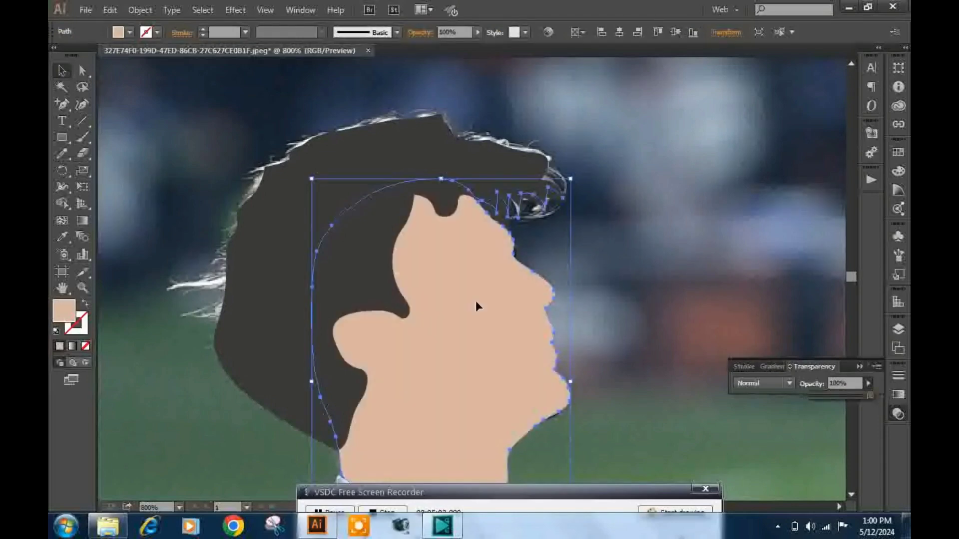
{"action": "scroll", "coordinate": [472, 305], "scroll_direction": "down", "scroll_amount": 1}
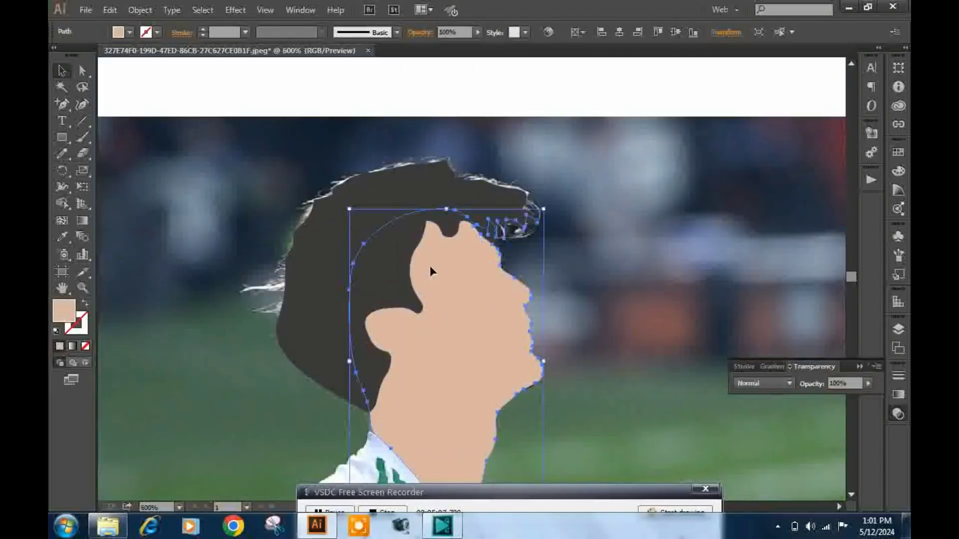
{"action": "left_click", "coordinate": [354, 208], "text": "shift"}
{"action": "left_click", "coordinate": [139, 10]}
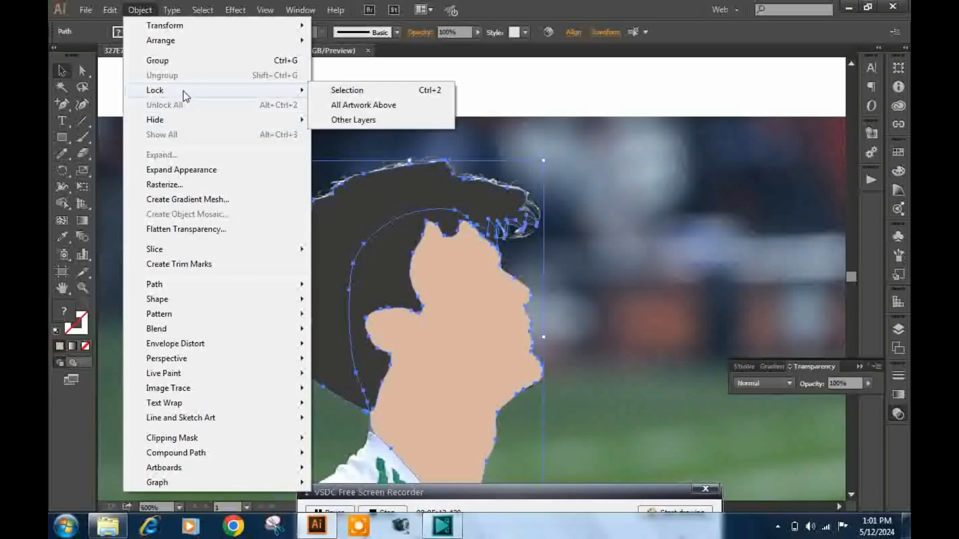
{"action": "left_click", "coordinate": [344, 90]}
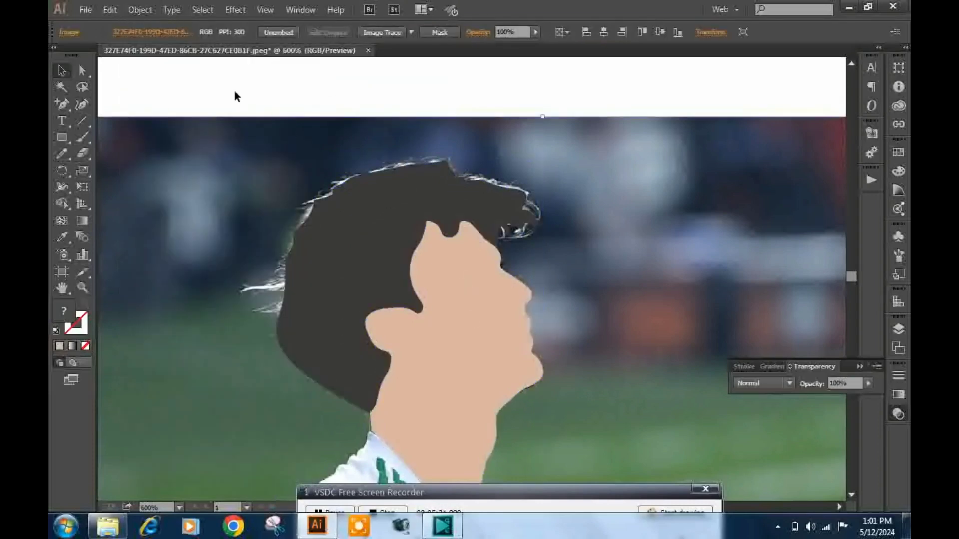
{"action": "left_click", "coordinate": [140, 10]}
{"action": "left_click", "coordinate": [199, 104]}
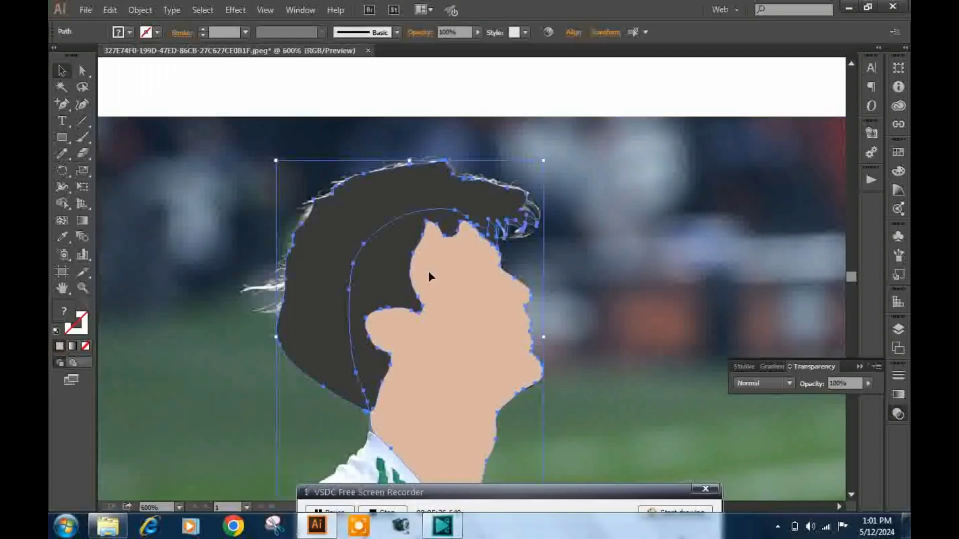
- Set the face shape to 48% opacity and lock it together with the hair shape
{"action": "left_click", "coordinate": [480, 321]}
{"action": "left_click_drag", "start_coordinate": [869, 385], "coordinate": [840, 394]}
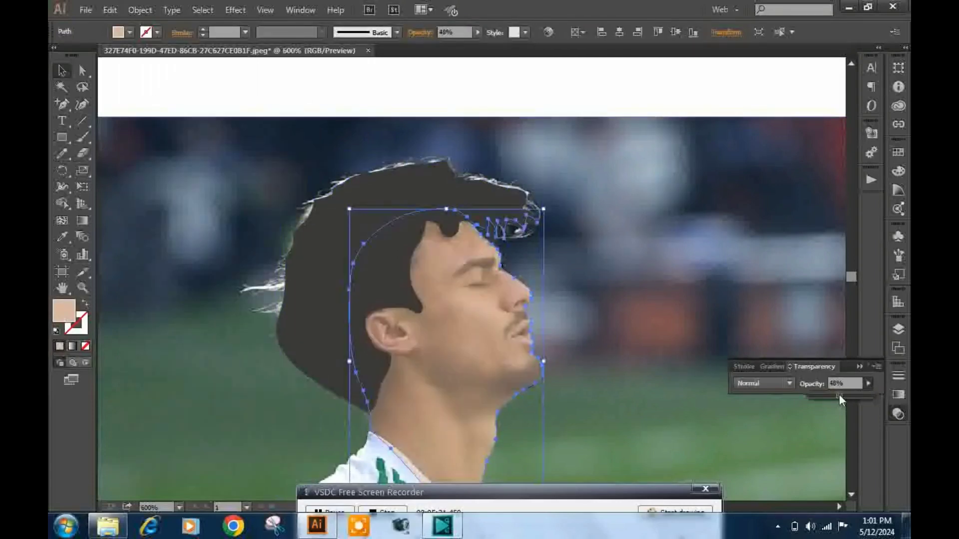
{"action": "left_click_drag", "start_coordinate": [314, 93], "coordinate": [473, 287]}
{"action": "left_click", "coordinate": [140, 10]}
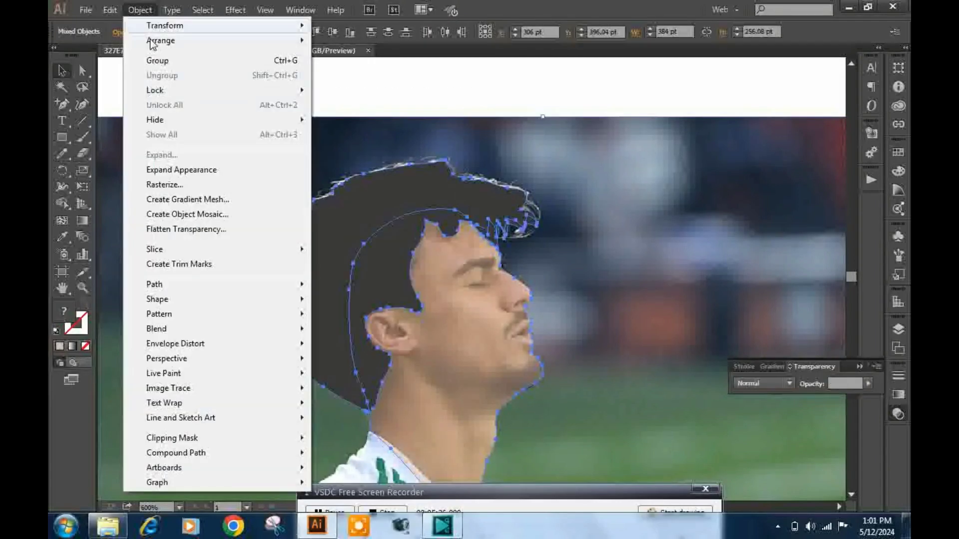
{"action": "left_click", "coordinate": [345, 90]}
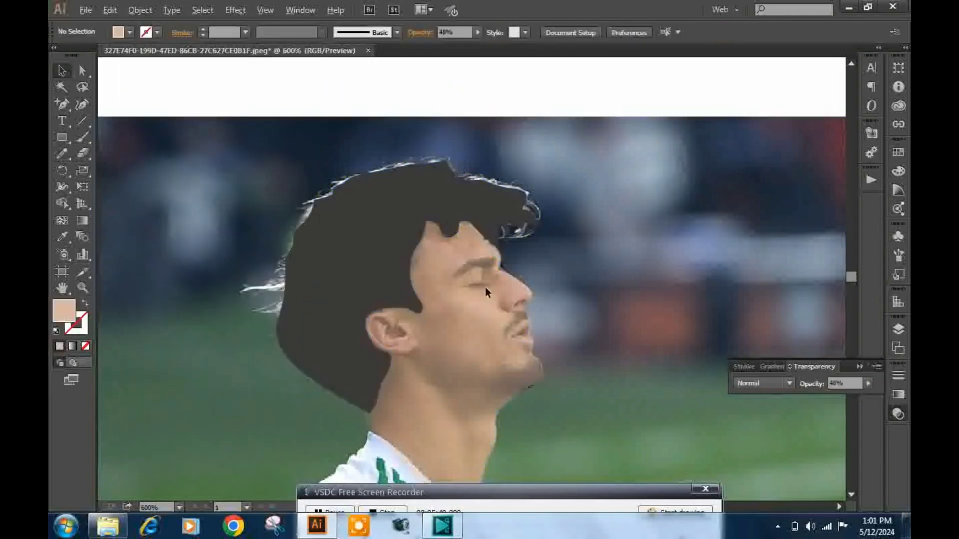
{"action": "key", "text": "ctrl+plus"}
{"action": "mouse_move", "coordinate": [483, 328]}
{"action": "left_mouse_down"}
{"action": "mouse_move", "coordinate": [460, 282]}
{"action": "mouse_move", "coordinate": [412, 261]}
{"action": "left_mouse_up"}
- Draw a Pencil line along the closed eyelid with a 1 pt triangular tapered stroke
{"action": "key", "text": "ctrl+plus"}
{"action": "key", "text": "n"}
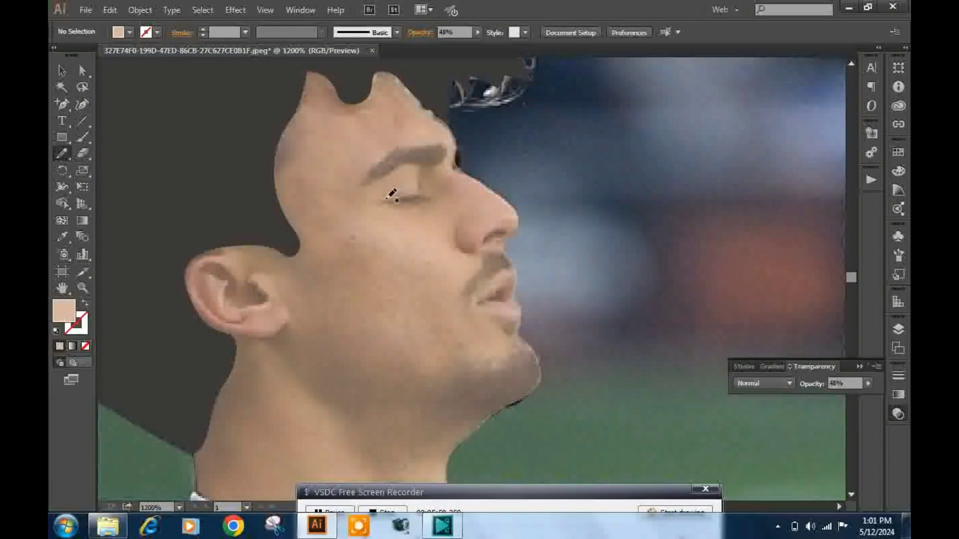
{"action": "left_click_drag", "start_coordinate": [388, 198], "coordinate": [423, 199]}
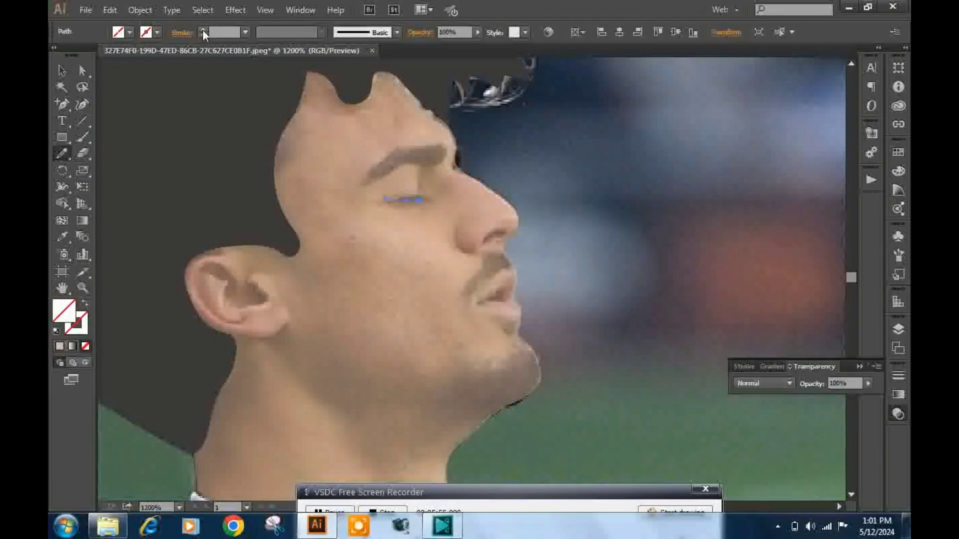
{"action": "left_click", "coordinate": [202, 29]}
{"action": "left_click", "coordinate": [282, 32]}
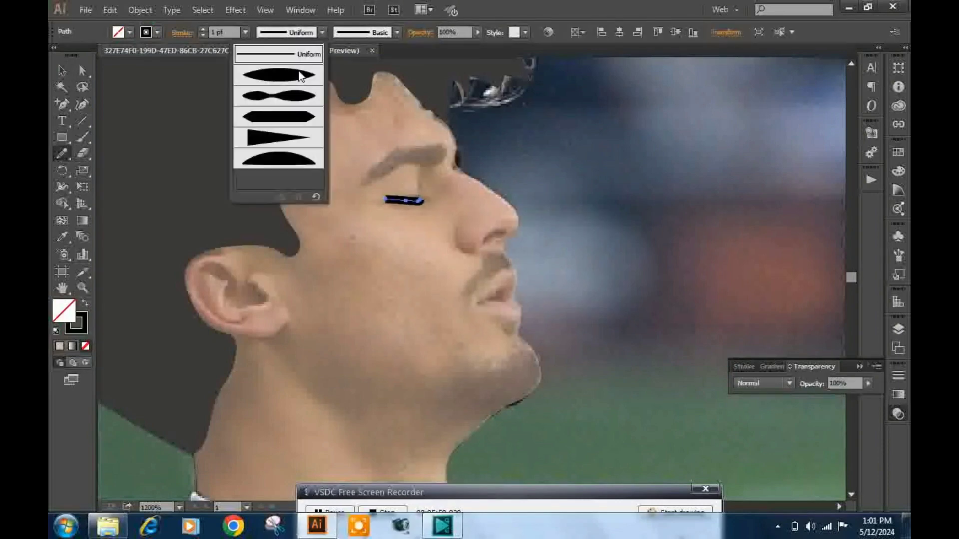
{"action": "left_click", "coordinate": [300, 76]}
{"action": "left_click", "coordinate": [300, 32]}
{"action": "left_click", "coordinate": [293, 134]}
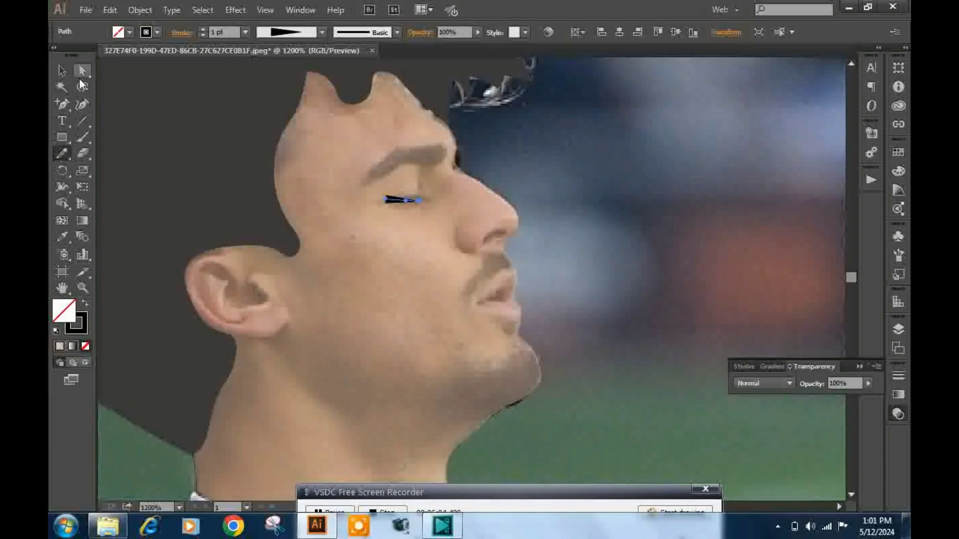
- Flip and tilt the eyelid line, try a 2 pt stroke, then remove the stroke and redraw it
{"action": "key", "text": "v"}
{"action": "left_click_drag", "start_coordinate": [425, 205], "coordinate": [344, 207]}
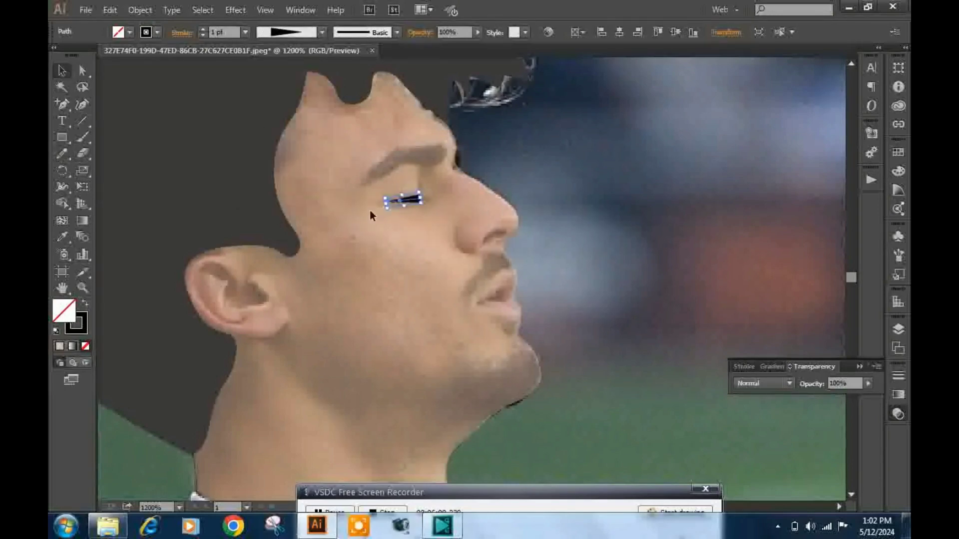
{"action": "left_click_drag", "start_coordinate": [428, 202], "coordinate": [428, 202]}
{"action": "left_click", "coordinate": [68, 156]}
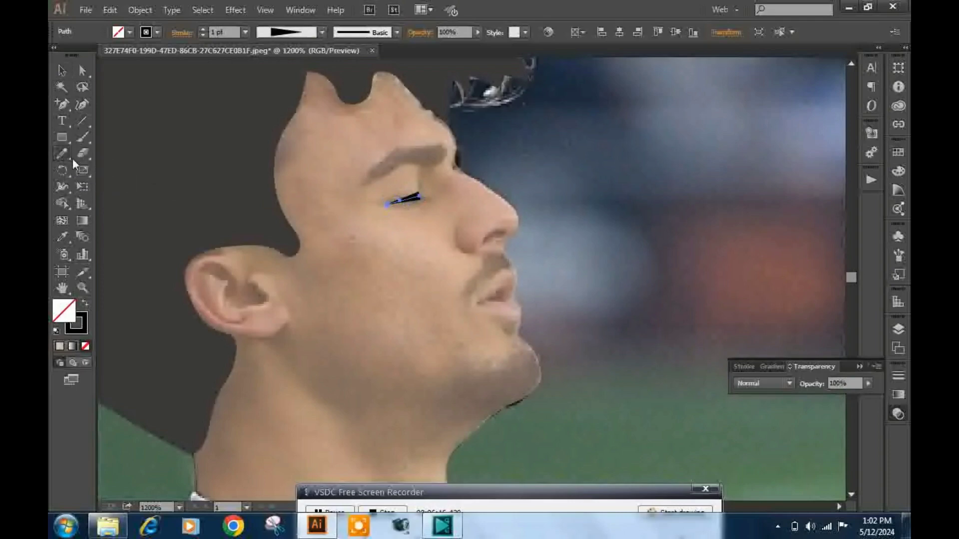
{"action": "left_click", "coordinate": [202, 29]}
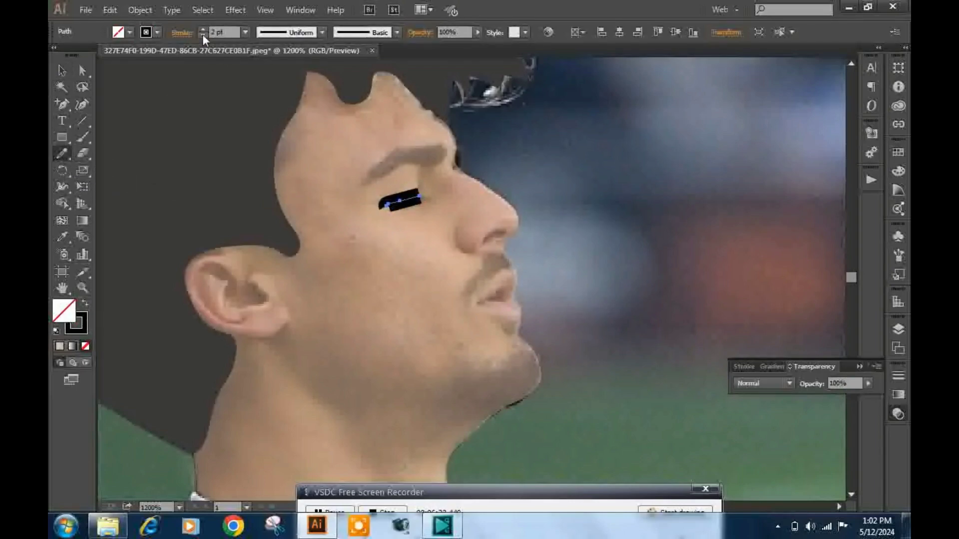
{"action": "left_click", "coordinate": [203, 34]}
{"action": "left_click", "coordinate": [202, 34]}
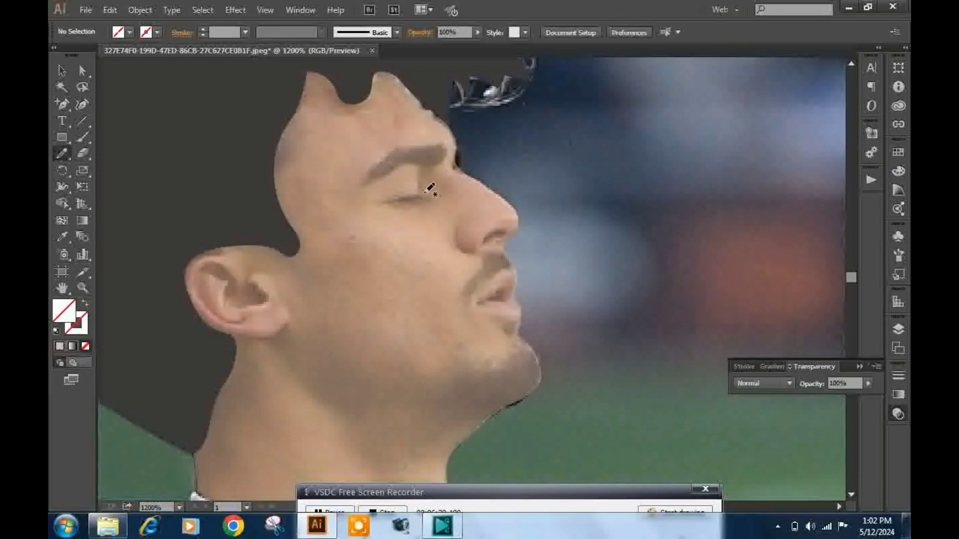
{"action": "left_click_drag", "start_coordinate": [428, 188], "coordinate": [389, 201]}
- Set a 0.5 pt stroke and draw the nostril curve and closed lip outline
{"action": "left_click", "coordinate": [245, 32]}
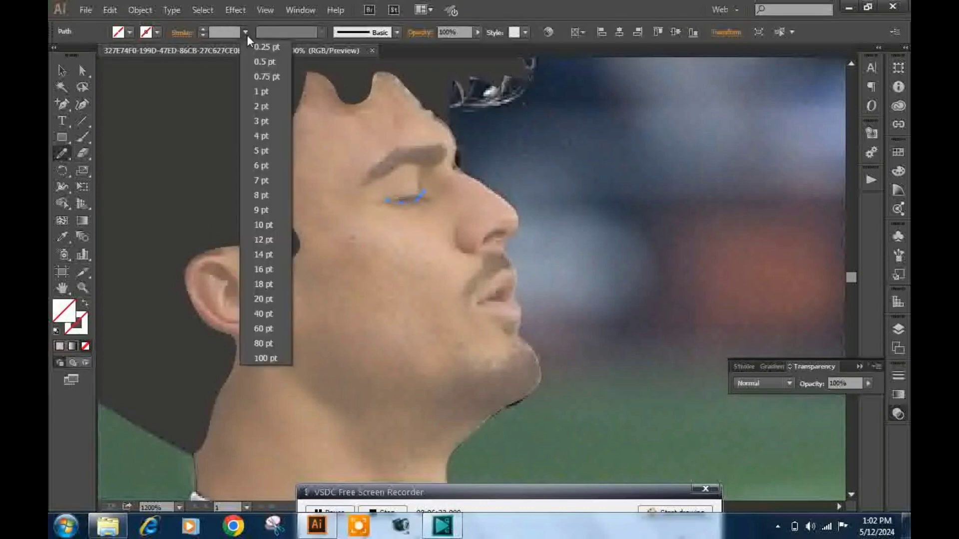
{"action": "left_click", "coordinate": [250, 56]}
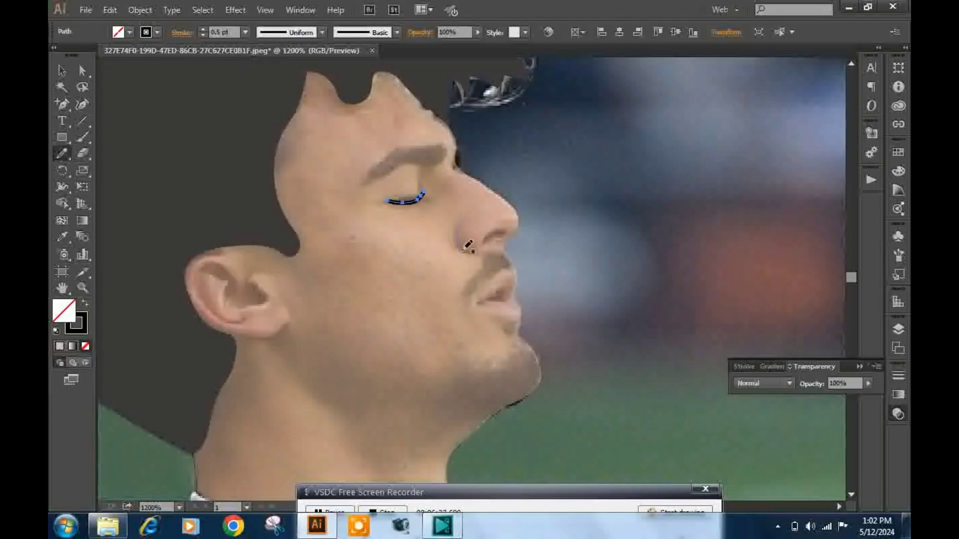
{"action": "left_click_drag", "start_coordinate": [460, 221], "coordinate": [476, 252]}
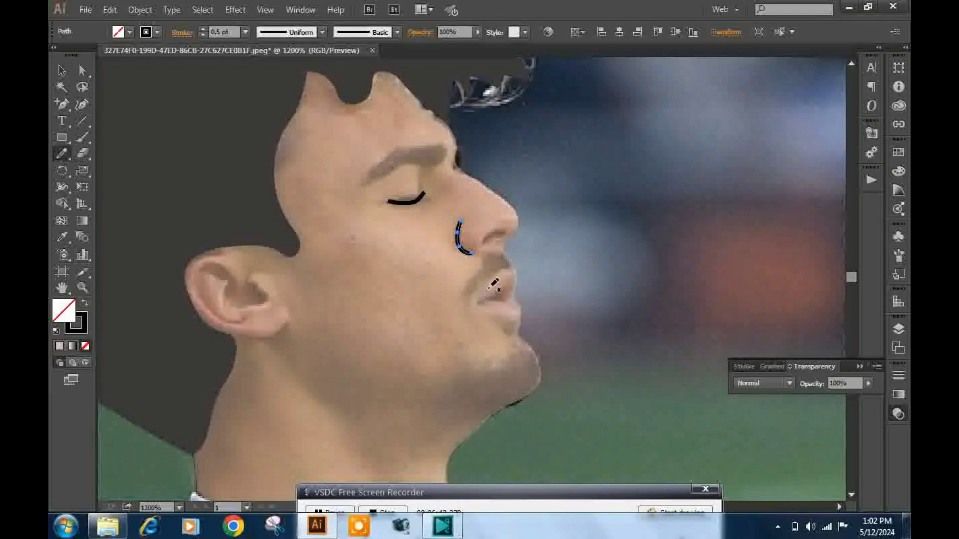
{"action": "mouse_move", "coordinate": [515, 279]}
{"action": "left_mouse_down"}
{"action": "mouse_move", "coordinate": [513, 303]}
{"action": "mouse_move", "coordinate": [476, 314]}
{"action": "left_mouse_up"}
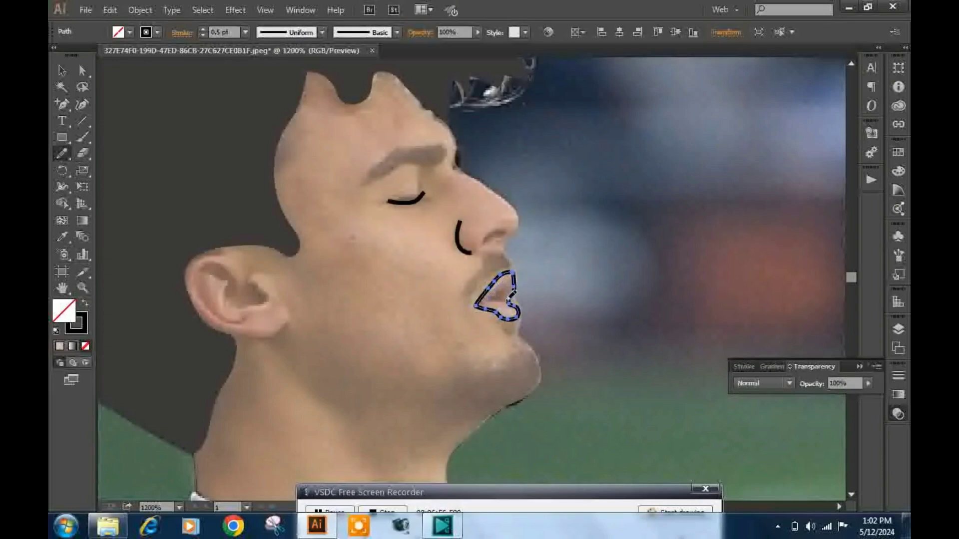
{"action": "left_click_drag", "start_coordinate": [497, 293], "coordinate": [499, 295]}
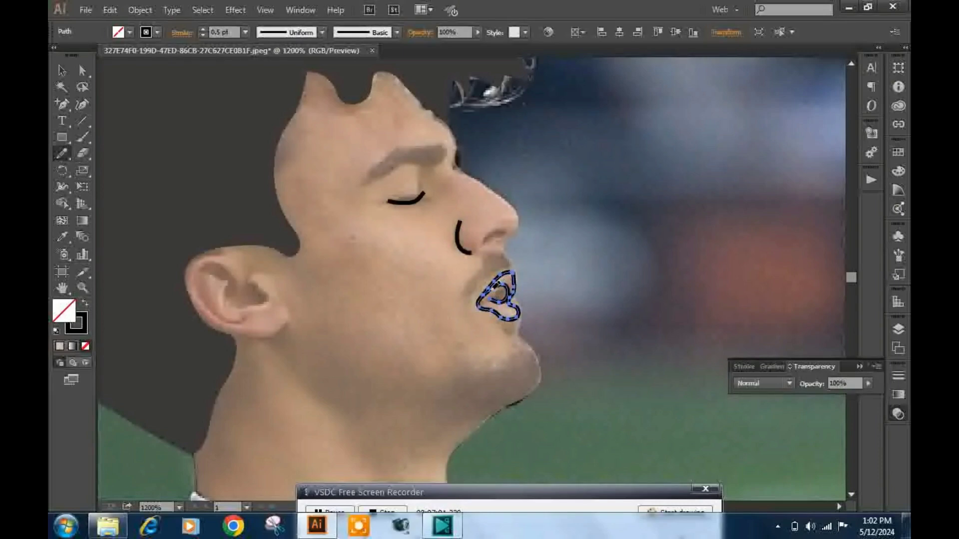
{"action": "left_click_drag", "start_coordinate": [497, 295], "coordinate": [515, 298]}
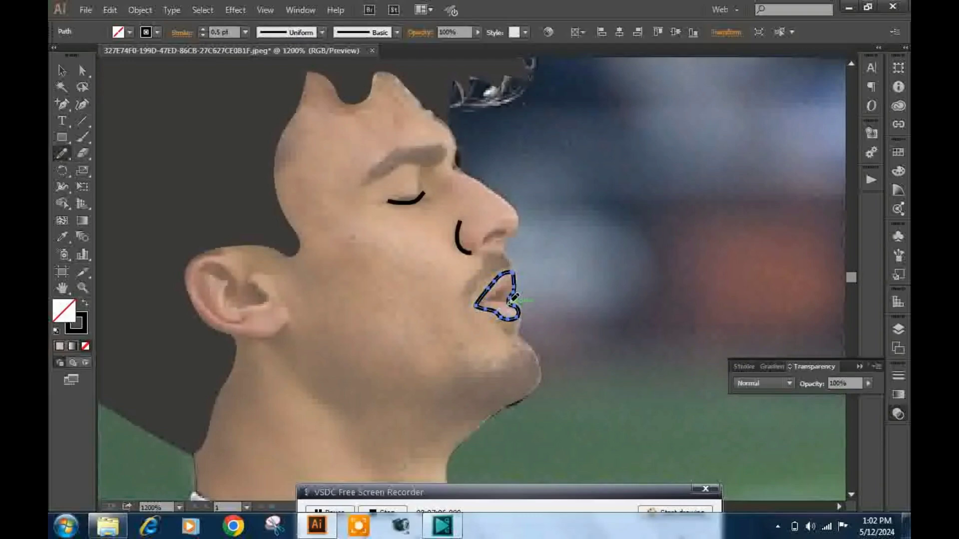
{"action": "left_click", "coordinate": [421, 281], "text": "ctrl"}
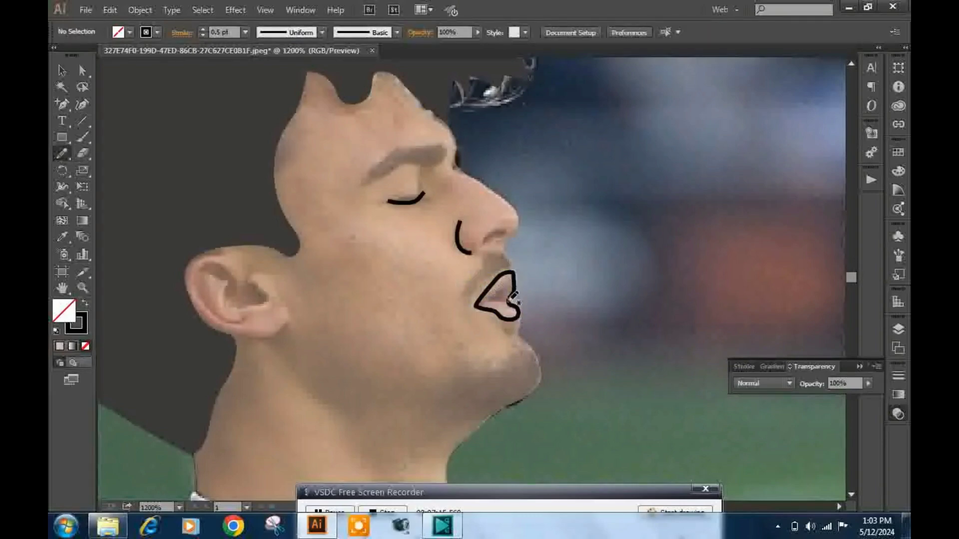
- Draw a small triangular mouth opening inside the lips and unlock all shapes
{"action": "left_click_drag", "start_coordinate": [492, 299], "coordinate": [508, 301]}
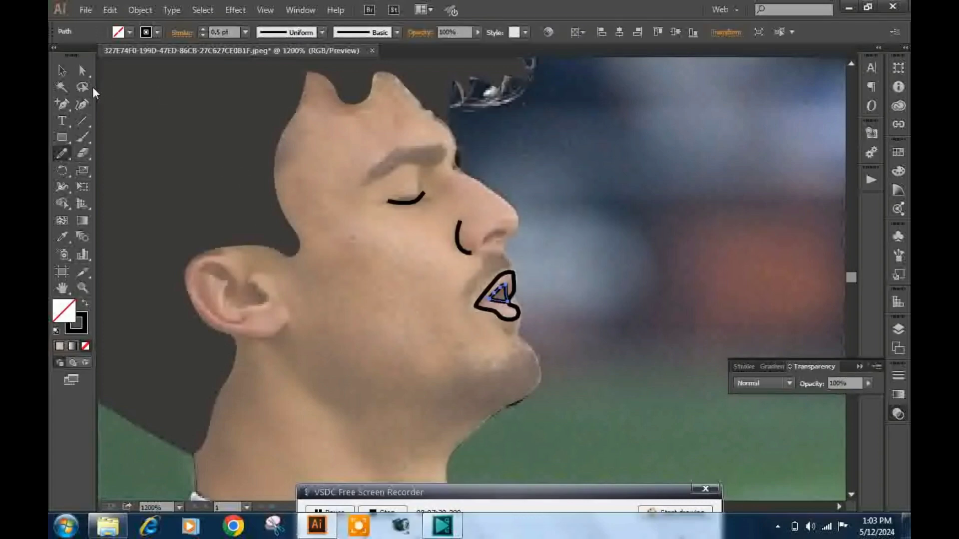
{"action": "left_click", "coordinate": [61, 70]}
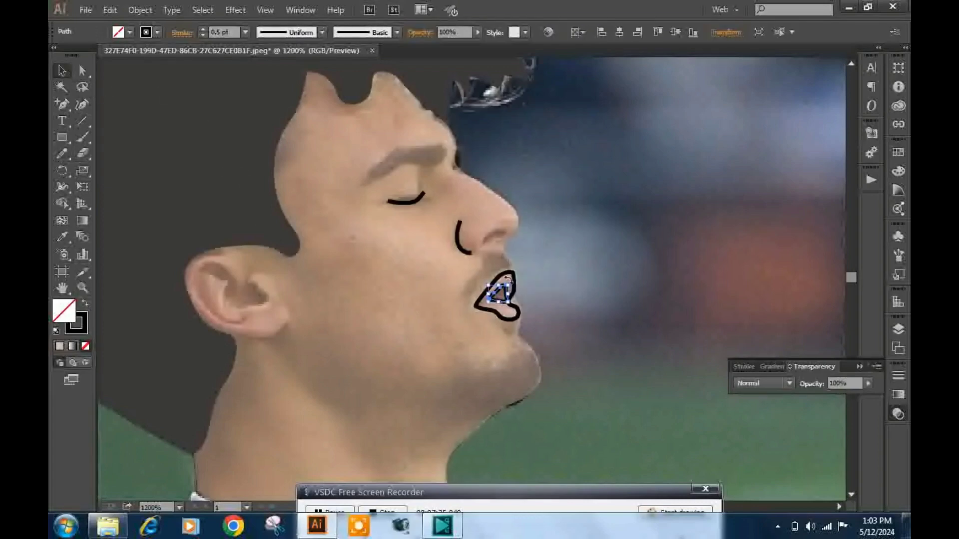
{"action": "left_click", "coordinate": [139, 10]}
{"action": "left_click", "coordinate": [150, 105]}
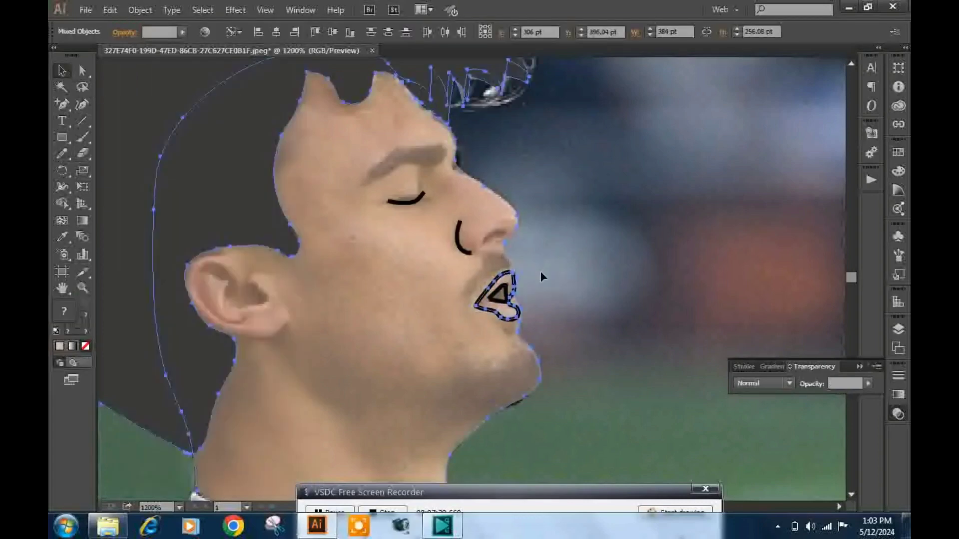
{"action": "scroll", "coordinate": [732, 200], "scroll_direction": "down", "scroll_amount": 1}
{"action": "scroll", "coordinate": [278, 248], "scroll_direction": "down", "scroll_amount": 3}
{"action": "left_click", "coordinate": [361, 287]}
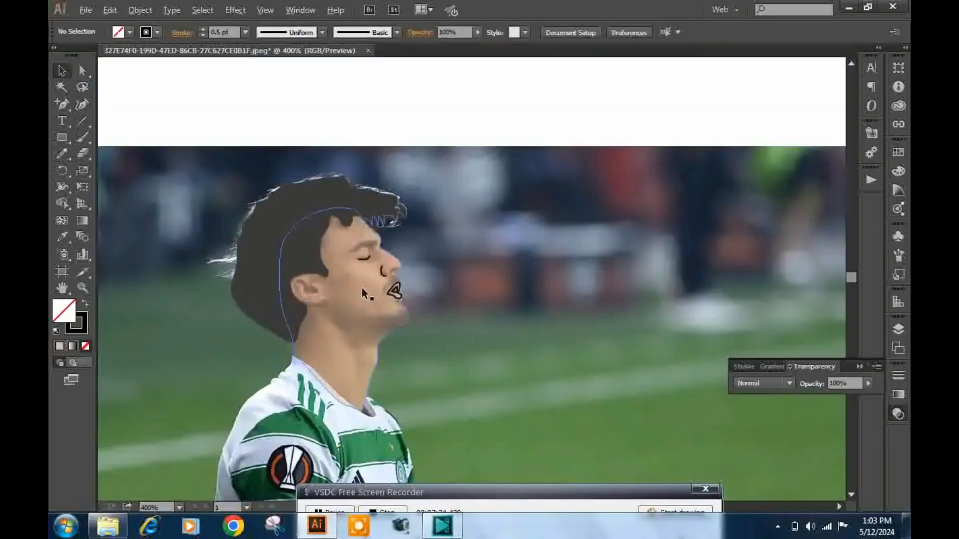
{"action": "scroll", "coordinate": [361, 287], "scroll_direction": "up", "scroll_amount": 5}
- Eyedrop the face's skin colour onto the lip shape
{"action": "left_click", "coordinate": [483, 274]}
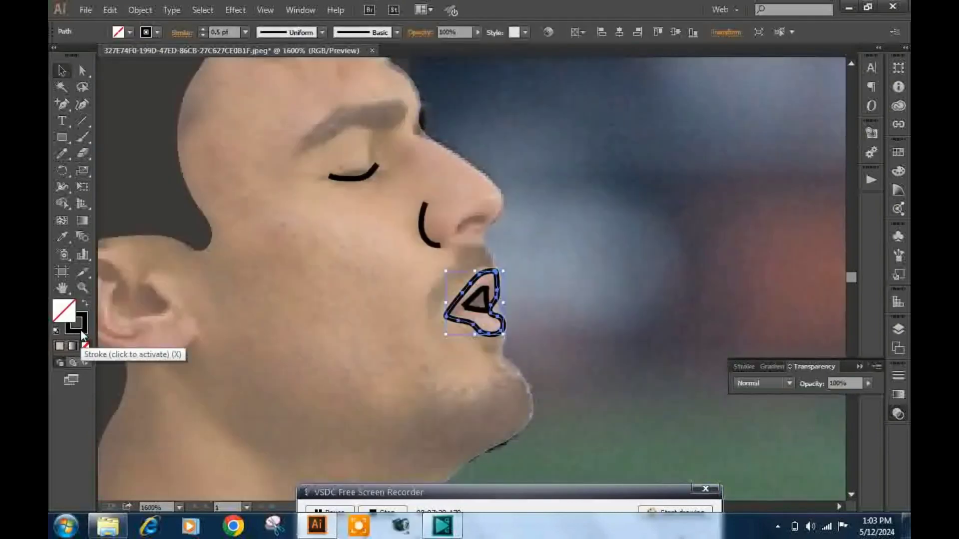
{"action": "double_click", "coordinate": [68, 316]}
{"action": "key", "text": "Escape"}
{"action": "key", "text": "i"}
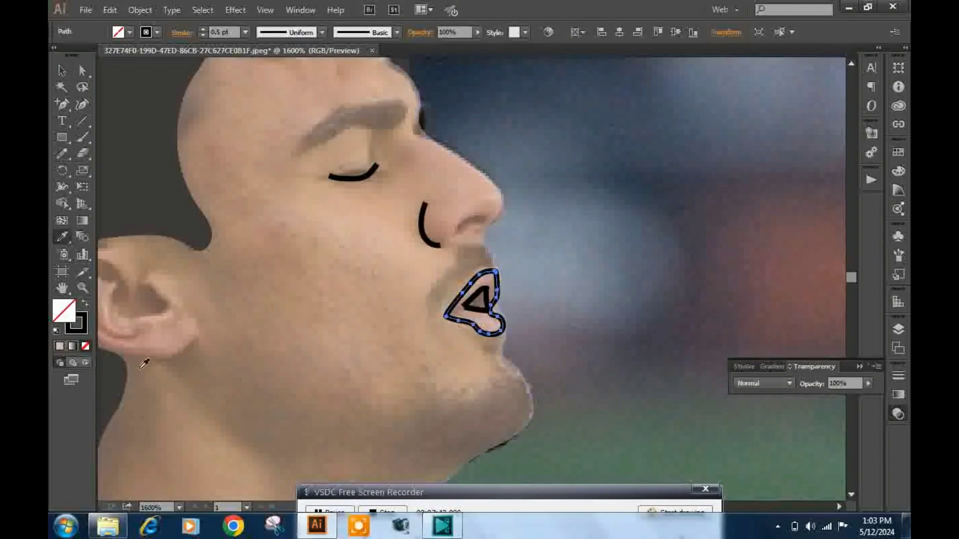
{"action": "left_click", "coordinate": [158, 353]}
- Try lip fills BA9280 and A36D57, settling on light peach E89D7B
{"action": "double_click", "coordinate": [61, 315]}
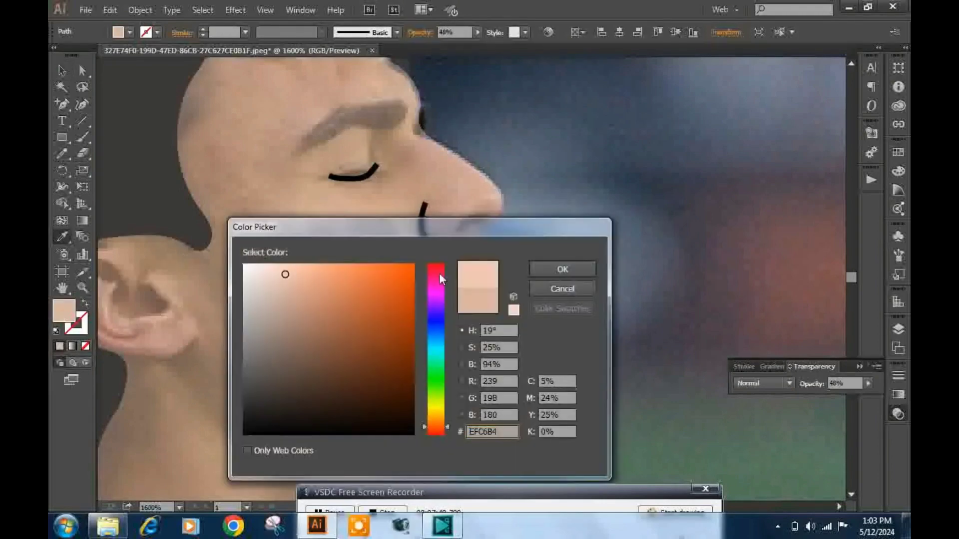
{"action": "type", "text": "BA9280"}
{"action": "left_click", "coordinate": [529, 269]}
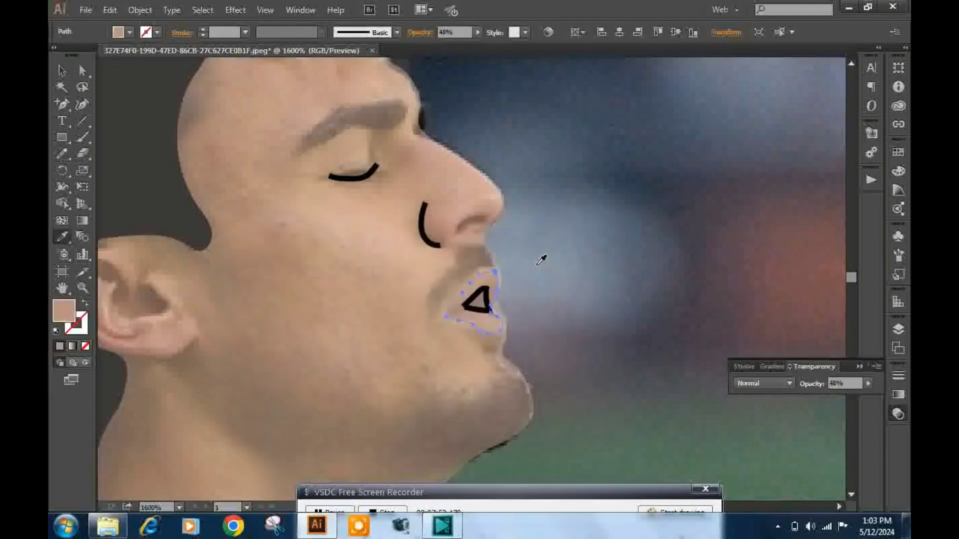
{"action": "double_click", "coordinate": [61, 316]}
{"action": "type", "text": "A36D57"}
{"action": "left_click", "coordinate": [569, 269]}
{"action": "double_click", "coordinate": [64, 310]}
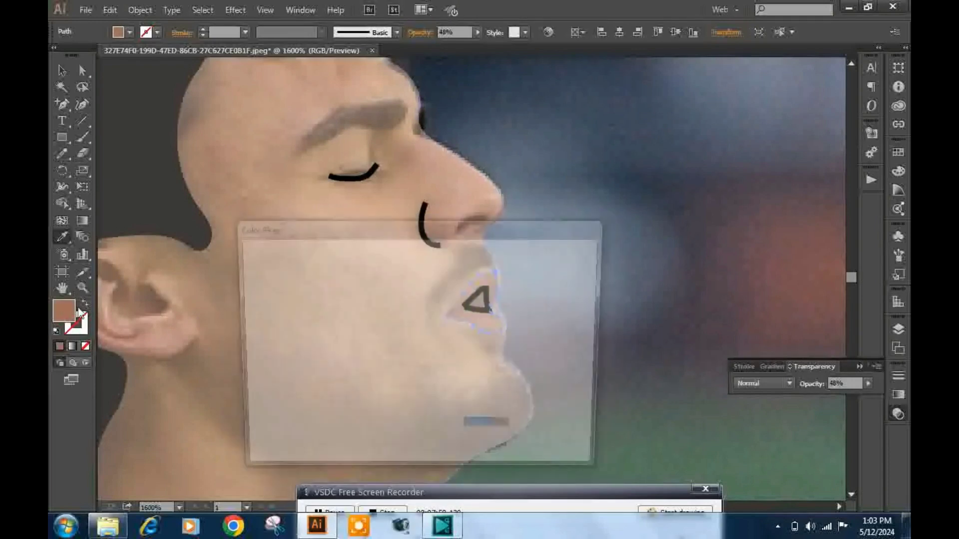
{"action": "type", "text": "E89D7B"}
{"action": "left_click", "coordinate": [564, 269]}
- Fill the small mouth triangle dark grey with no outline
{"action": "left_click", "coordinate": [62, 72]}
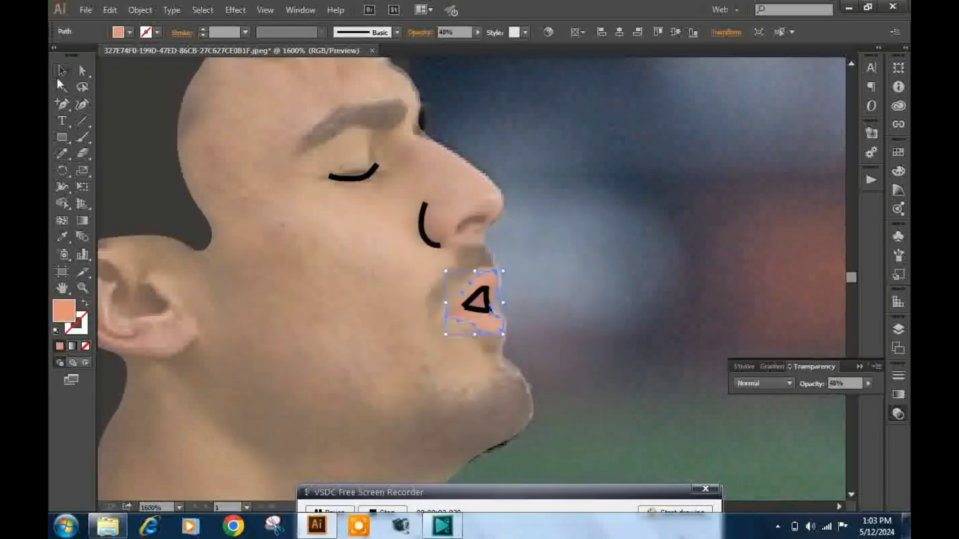
{"action": "left_click", "coordinate": [481, 313]}
{"action": "double_click", "coordinate": [64, 311]}
{"action": "left_click", "coordinate": [270, 385]}
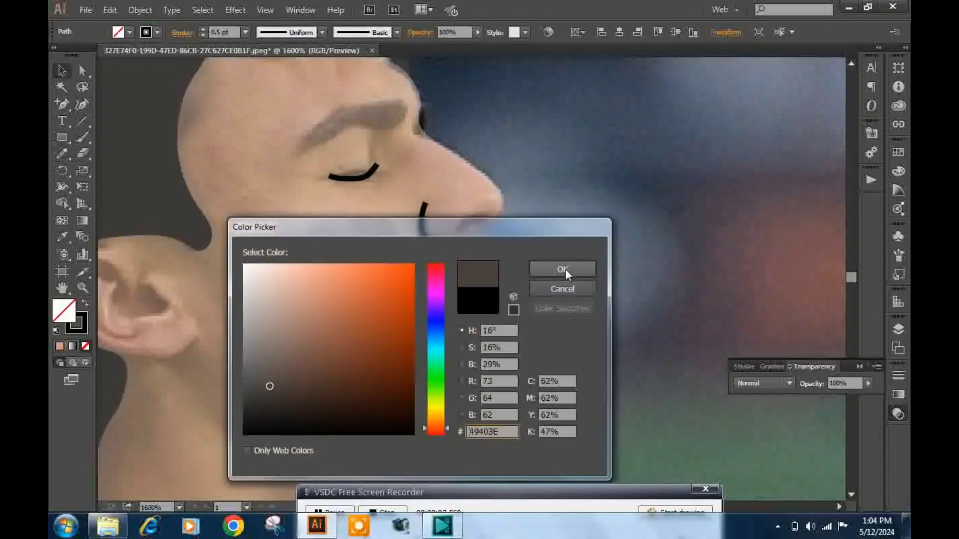
{"action": "left_click", "coordinate": [565, 269]}
{"action": "left_click", "coordinate": [76, 324]}
{"action": "left_click", "coordinate": [85, 347]}
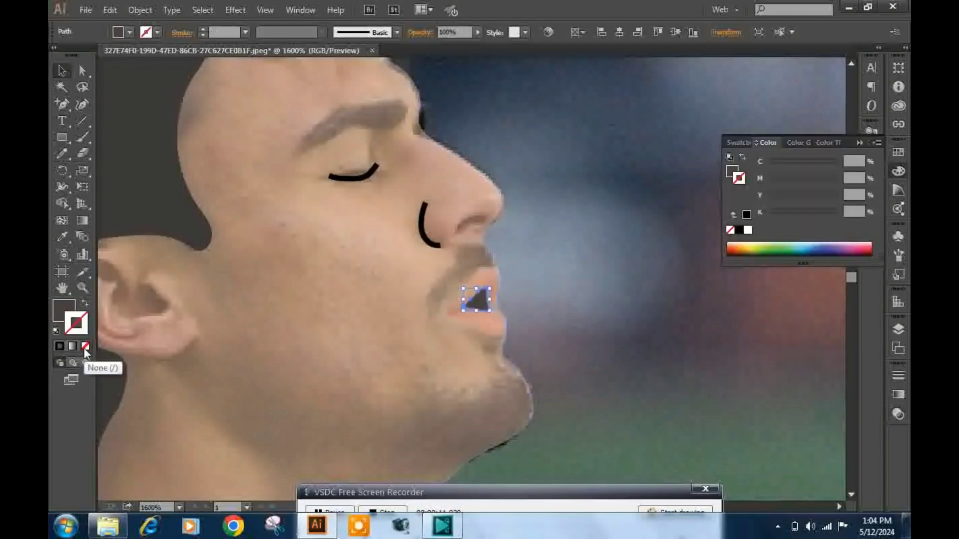
{"action": "double_click", "coordinate": [64, 310]}
{"action": "left_click", "coordinate": [542, 289]}
{"action": "left_click", "coordinate": [484, 320]}
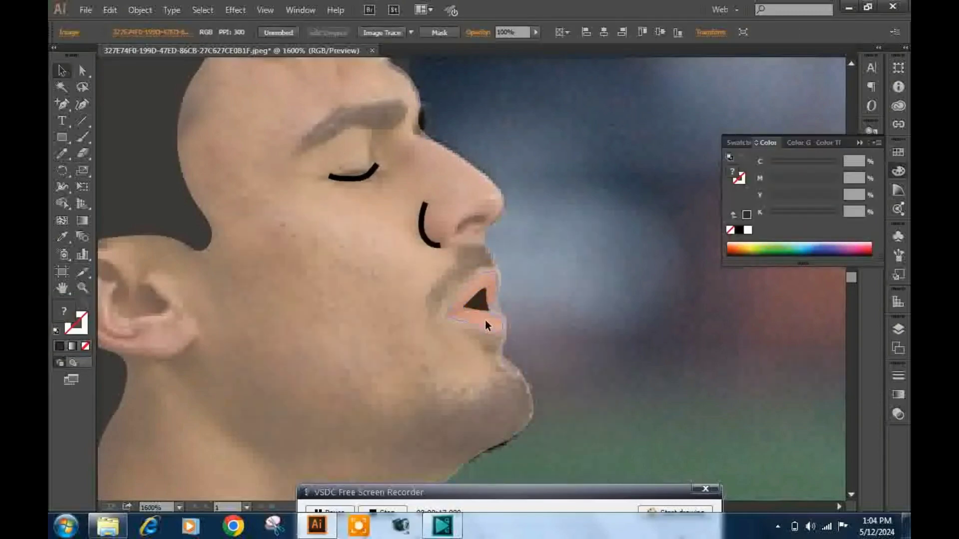
{"action": "left_click", "coordinate": [538, 276]}
- Apply a lens-shaped tapered width profile to the nostril and eye strokes
{"action": "left_click", "coordinate": [421, 224]}
{"action": "left_click", "coordinate": [322, 32]}
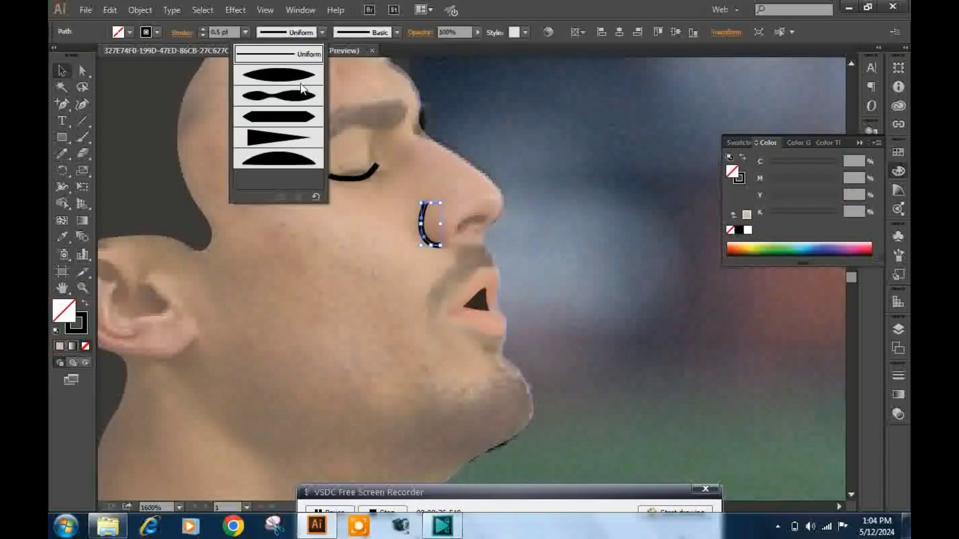
{"action": "left_click", "coordinate": [295, 82]}
{"action": "left_click", "coordinate": [350, 178]}
{"action": "left_click", "coordinate": [322, 32]}
{"action": "left_click", "coordinate": [278, 83]}
{"action": "left_click", "coordinate": [523, 143]}
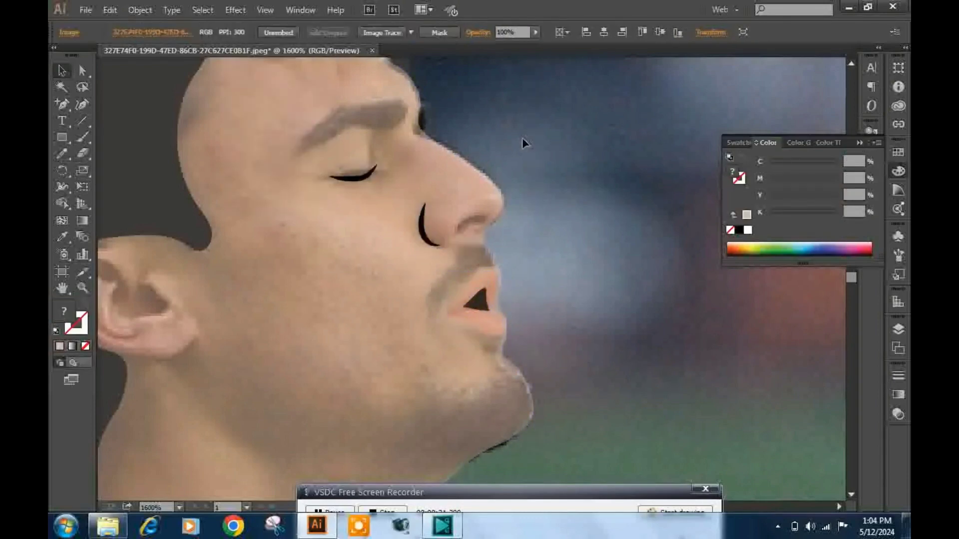
- Select the eye and nostril strokes together to group them
{"action": "scroll", "coordinate": [442, 243], "scroll_direction": "down", "scroll_amount": 1}
{"action": "scroll", "coordinate": [442, 244], "scroll_direction": "down", "scroll_amount": 2}
{"action": "left_click_drag", "start_coordinate": [465, 234], "coordinate": [407, 214]}
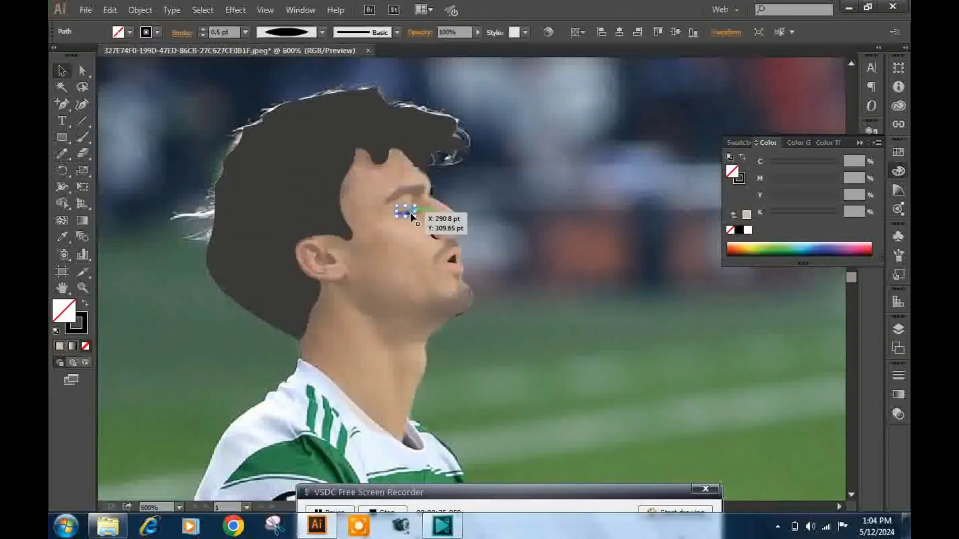
{"action": "left_click", "coordinate": [140, 10]}
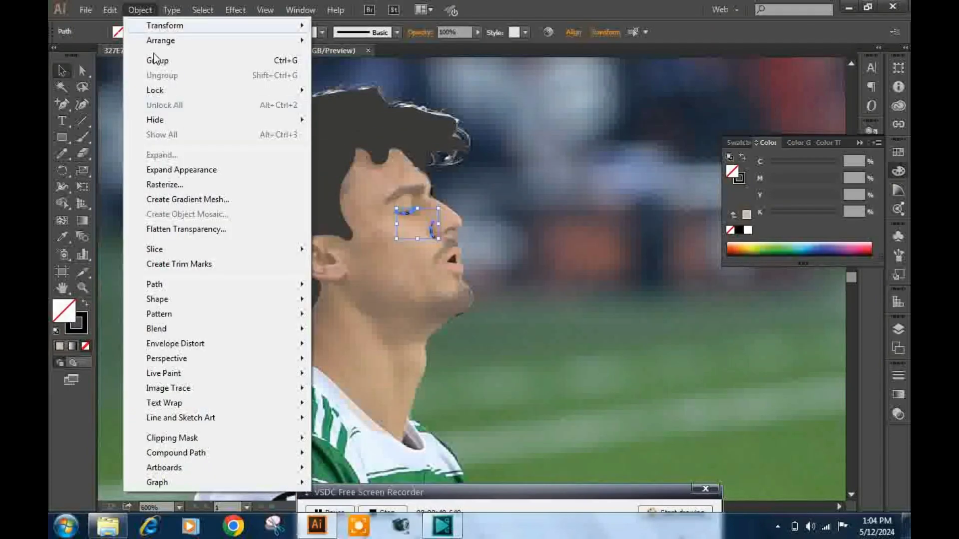
{"action": "key", "text": "Escape"}
- Group the lips with the dark mouth triangle using Ctrl+G
{"action": "left_click_drag", "start_coordinate": [448, 256], "coordinate": [455, 259]}
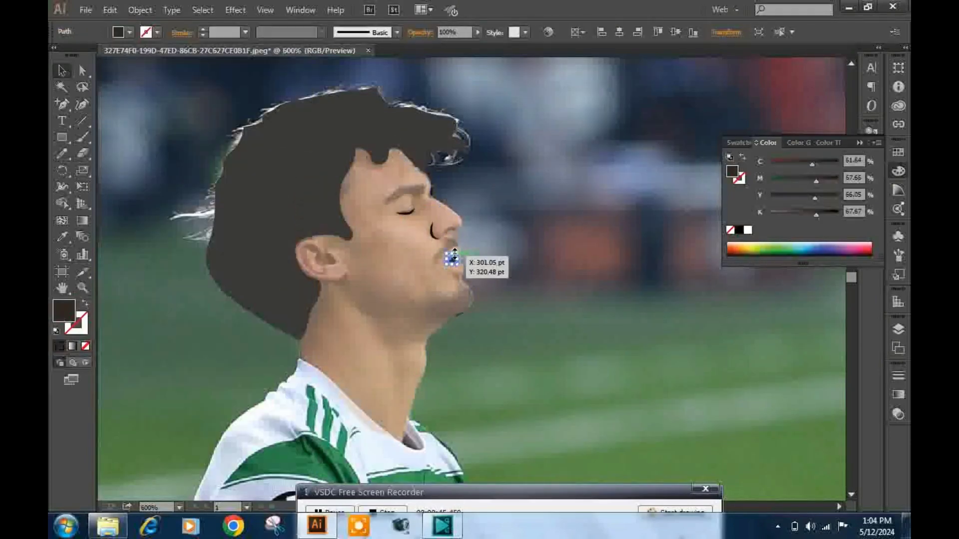
{"action": "scroll", "coordinate": [457, 245], "scroll_direction": "up", "scroll_amount": 3}
{"action": "left_click", "coordinate": [442, 250], "text": "shift"}
{"action": "key", "text": "ctrl+g"}
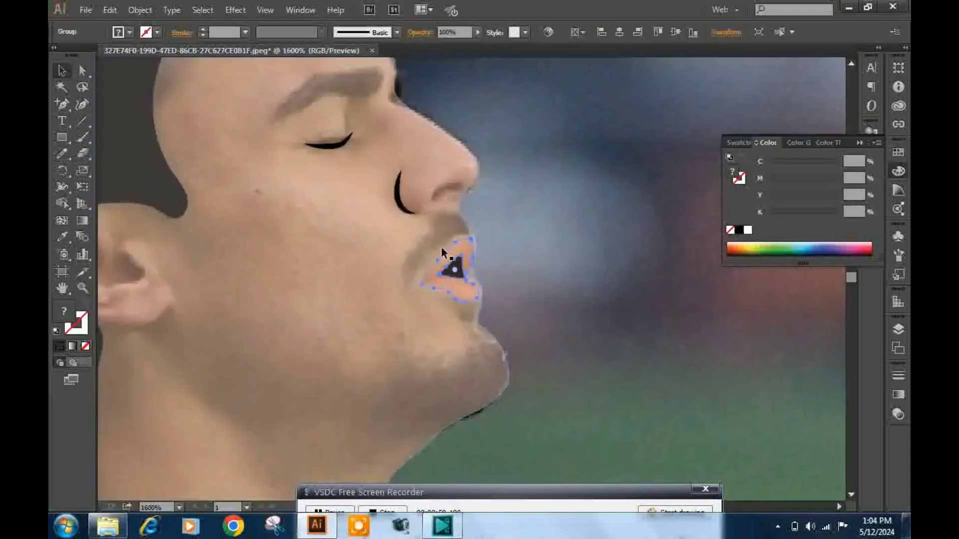
{"action": "left_click", "coordinate": [481, 270]}
{"action": "scroll", "coordinate": [483, 271], "scroll_direction": "down", "scroll_amount": 2}
{"action": "left_click", "coordinate": [418, 205]}
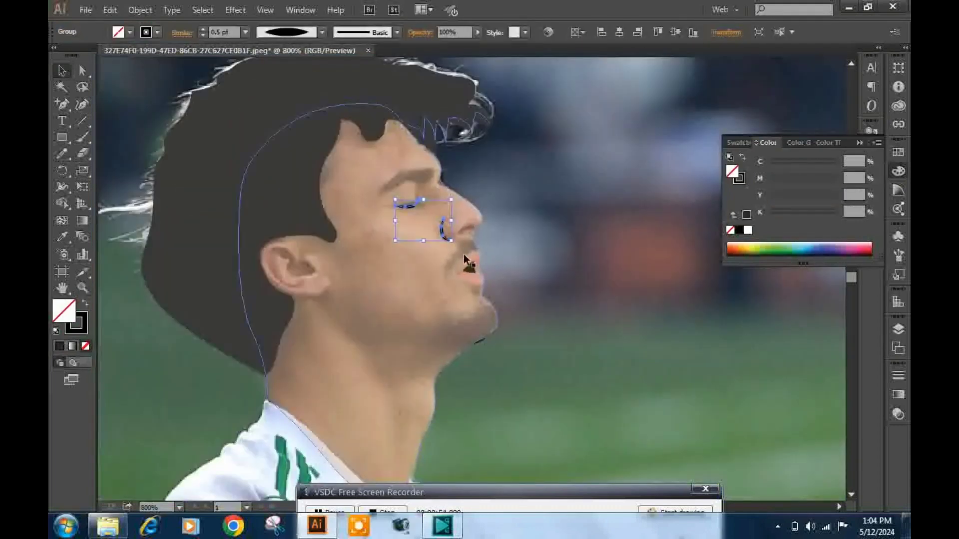
{"action": "left_click", "coordinate": [468, 271], "text": "shift"}
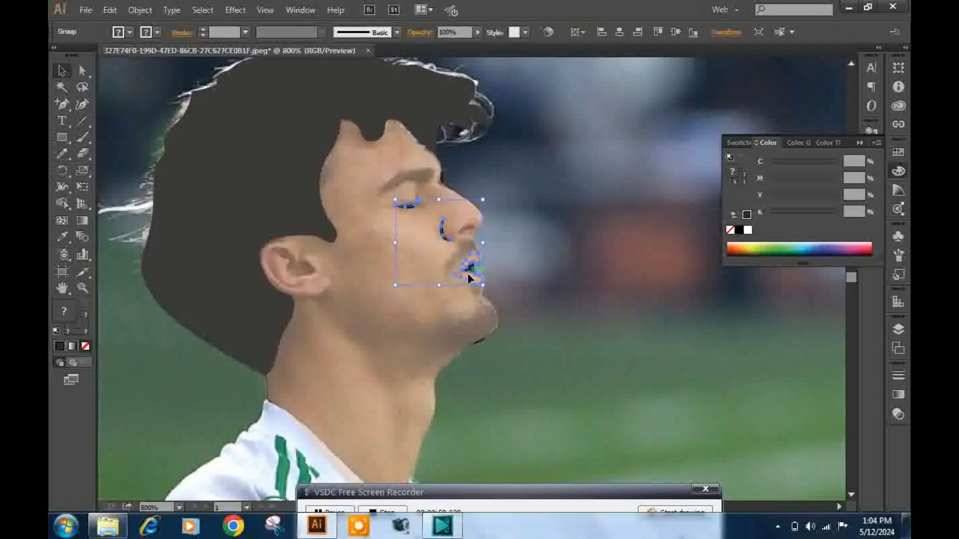
{"action": "left_click", "coordinate": [502, 249]}
{"action": "scroll", "coordinate": [503, 253], "scroll_direction": "down", "scroll_amount": 1}
{"action": "scroll", "coordinate": [502, 253], "scroll_direction": "down", "scroll_amount": 1}
{"action": "scroll", "coordinate": [503, 253], "scroll_direction": "down", "scroll_amount": 1}
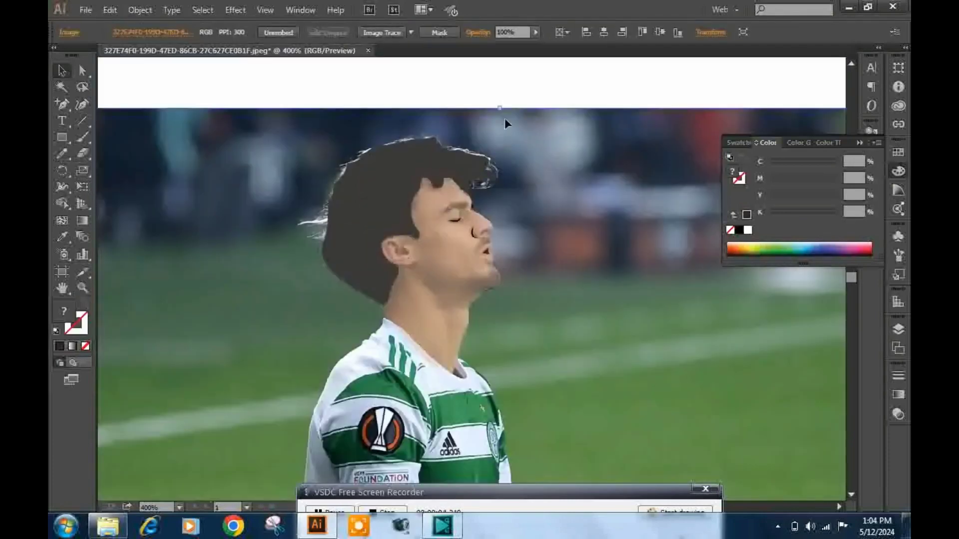
{"action": "left_click", "coordinate": [504, 118]}
{"action": "left_click", "coordinate": [439, 258]}
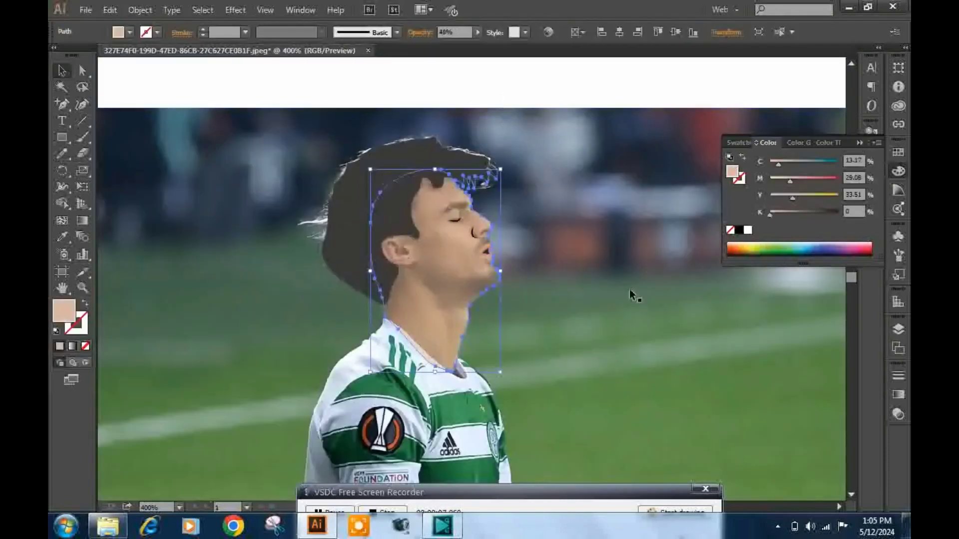
{"action": "left_click", "coordinate": [897, 393]}
{"action": "left_click", "coordinate": [813, 350]}
{"action": "left_click", "coordinate": [867, 383]}
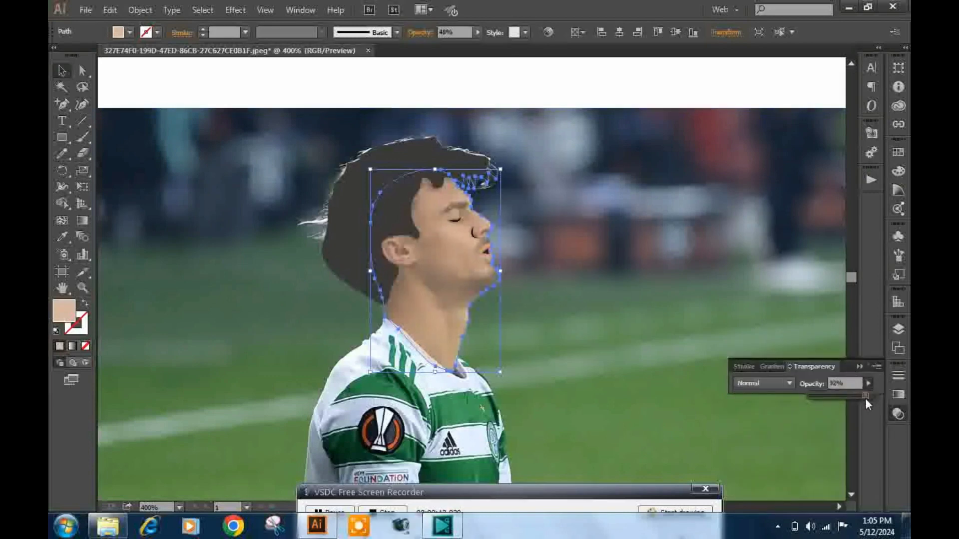
{"action": "left_click_drag", "start_coordinate": [865, 398], "coordinate": [871, 397]}
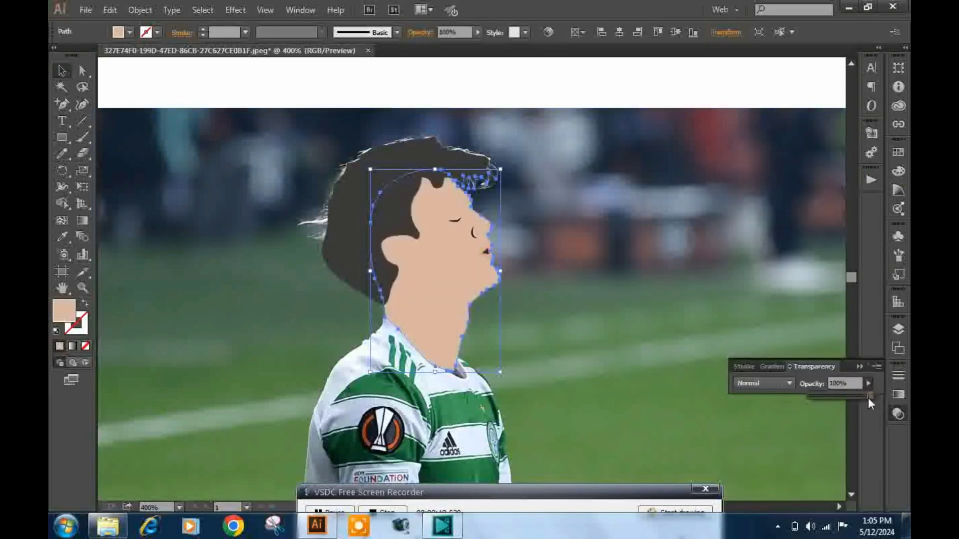
{"action": "left_click", "coordinate": [534, 113]}
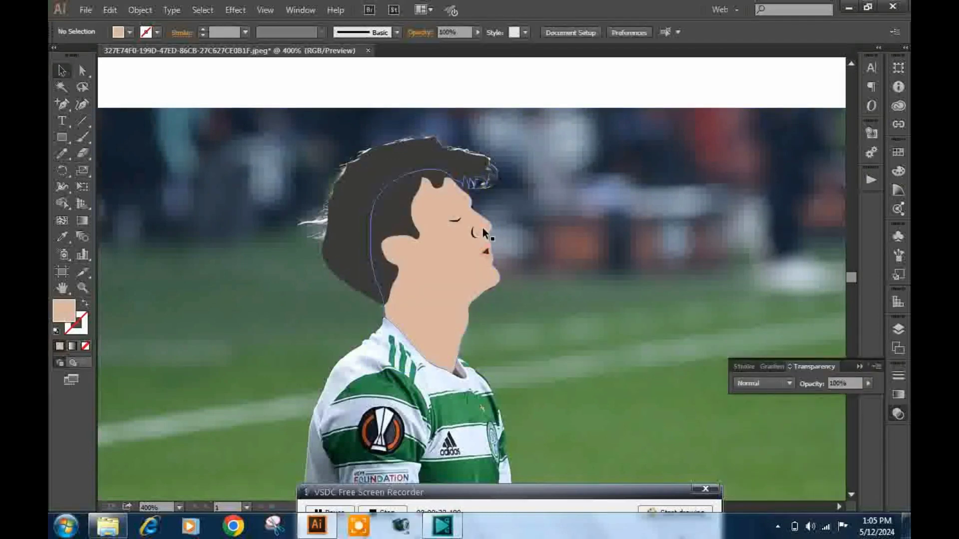
{"action": "scroll", "coordinate": [483, 228], "scroll_direction": "up", "scroll_amount": 3, "text": "alt"}
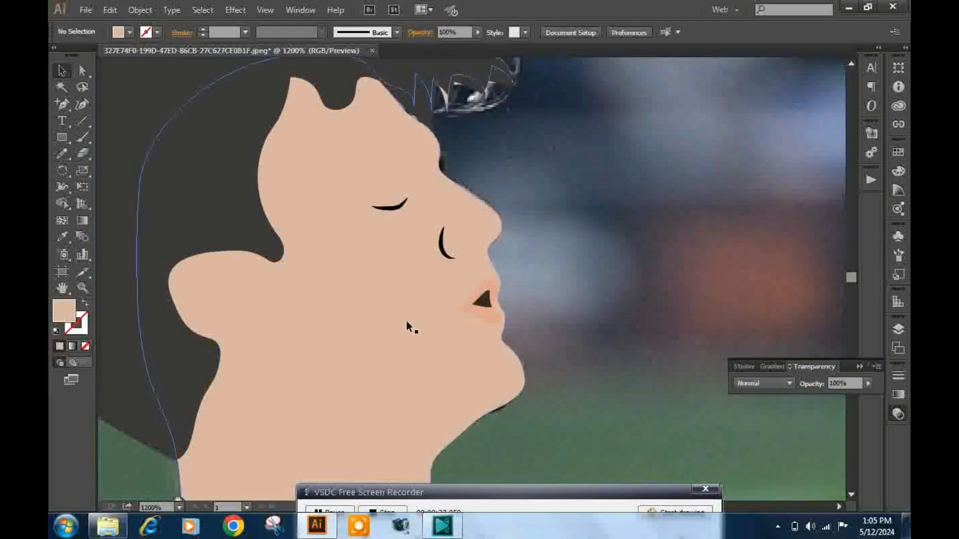
{"action": "scroll", "coordinate": [457, 330], "scroll_direction": "down", "scroll_amount": 2, "text": "alt"}
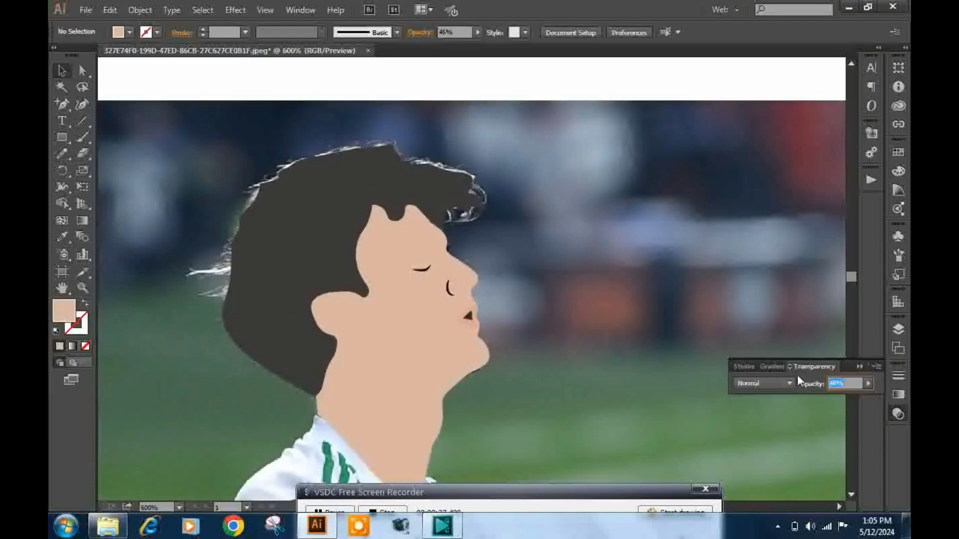
{"action": "left_click", "coordinate": [422, 342]}
{"action": "left_click", "coordinate": [868, 383]}
{"action": "left_click_drag", "start_coordinate": [865, 398], "coordinate": [841, 398]}
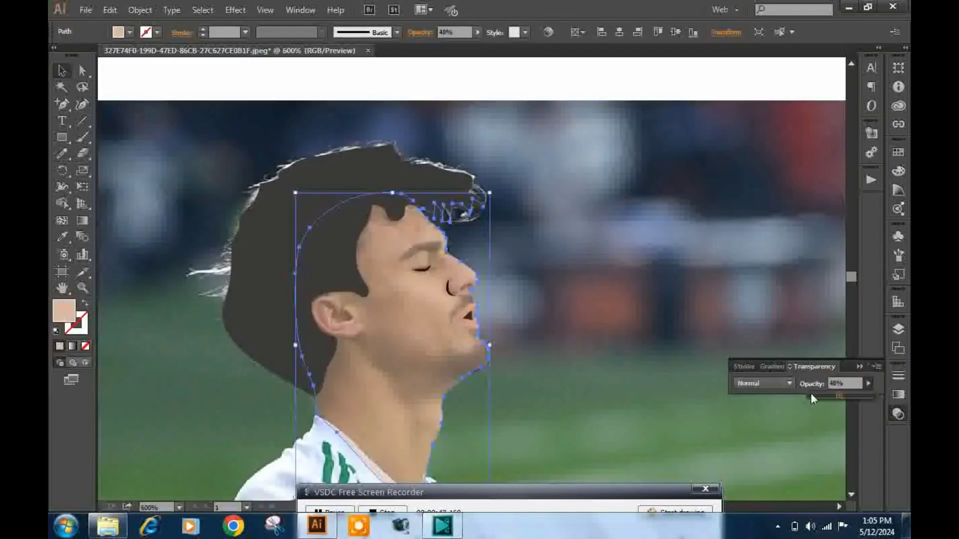
{"action": "scroll", "coordinate": [411, 271], "scroll_direction": "up", "scroll_amount": 2, "text": "alt"}
{"action": "scroll", "coordinate": [601, 282], "scroll_direction": "up", "scroll_amount": 2, "text": "alt"}
- Pencil-trace the lower nostril and give it a near-black fill
{"action": "left_click", "coordinate": [62, 154]}
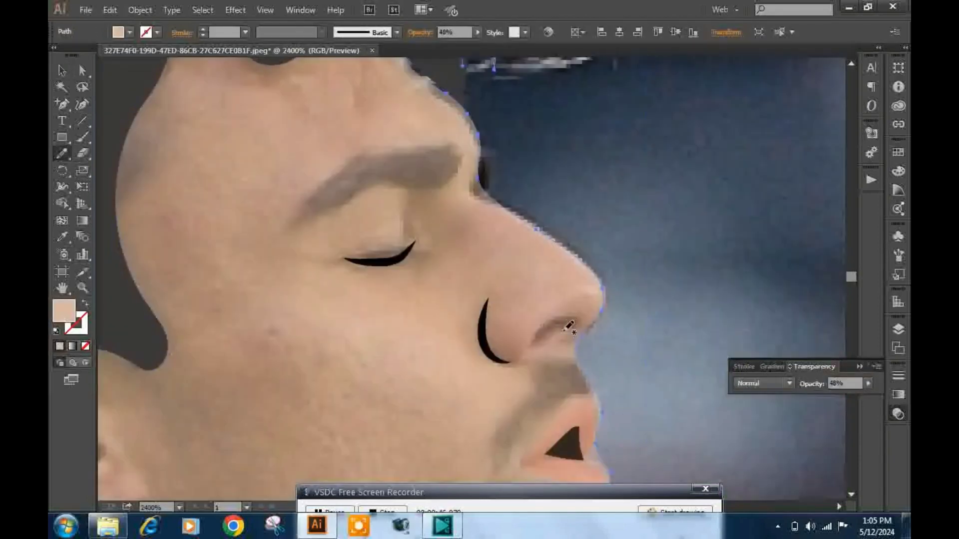
{"action": "left_click_drag", "start_coordinate": [538, 337], "coordinate": [579, 321]}
{"action": "left_click_drag", "start_coordinate": [536, 343], "coordinate": [532, 348]}
{"action": "double_click", "coordinate": [64, 310]}
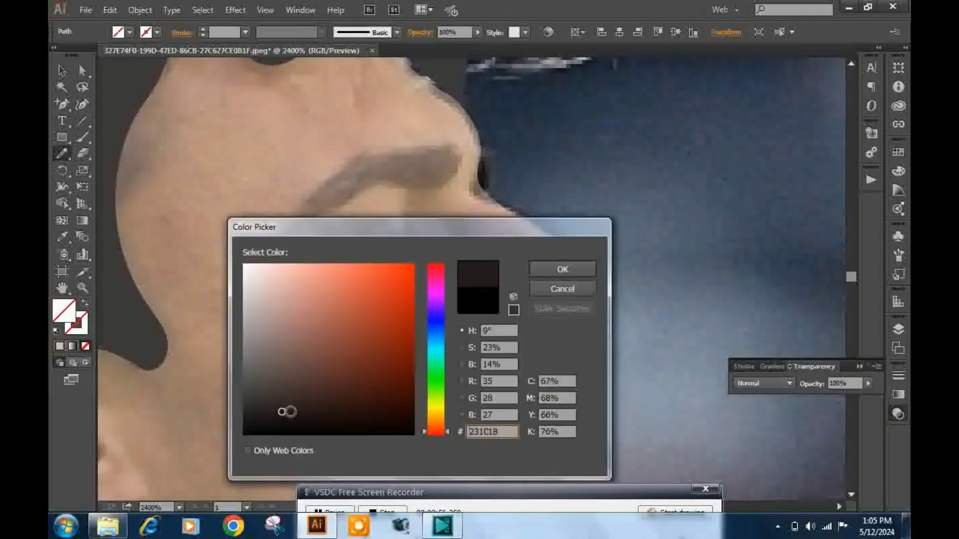
{"action": "left_click", "coordinate": [560, 268]}
{"action": "scroll", "coordinate": [605, 308], "scroll_direction": "down", "scroll_amount": 1, "text": "alt"}
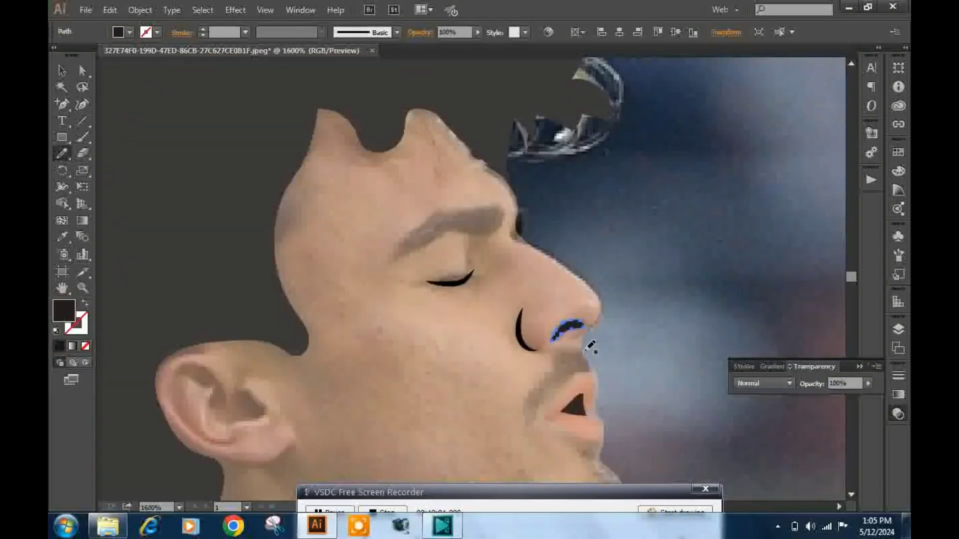
- Trace the moustache above the lip and fill it near-black
{"action": "left_click_drag", "start_coordinate": [529, 423], "coordinate": [521, 427]}
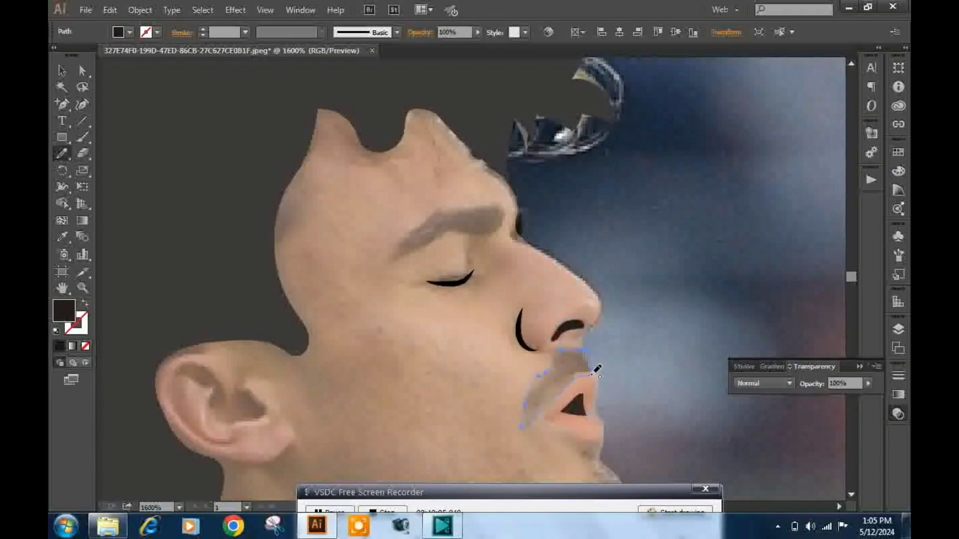
{"action": "double_click", "coordinate": [64, 311]}
{"action": "left_click", "coordinate": [561, 272]}
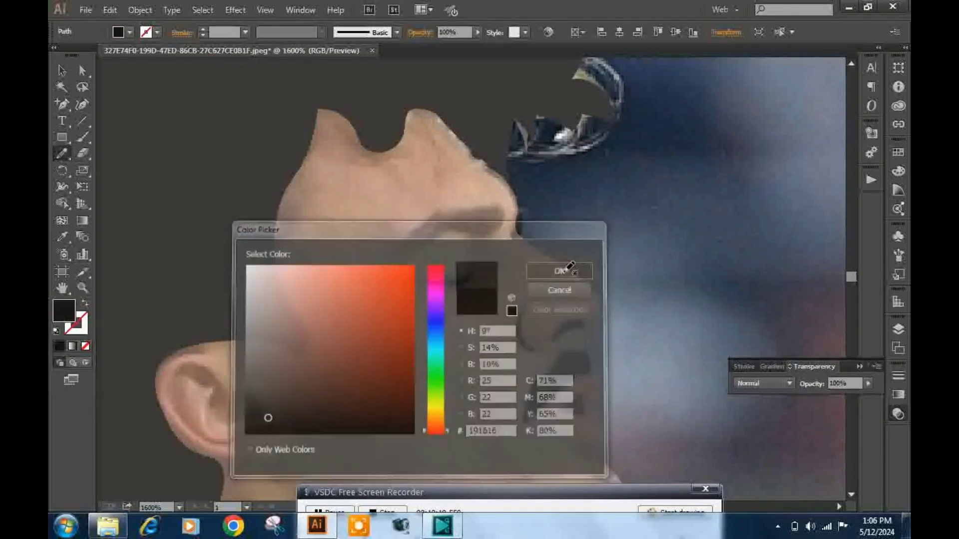
{"action": "scroll", "coordinate": [492, 315], "scroll_direction": "down", "scroll_amount": 1, "text": "alt"}
{"action": "scroll", "coordinate": [492, 315], "scroll_direction": "down", "scroll_amount": 1, "text": "alt"}
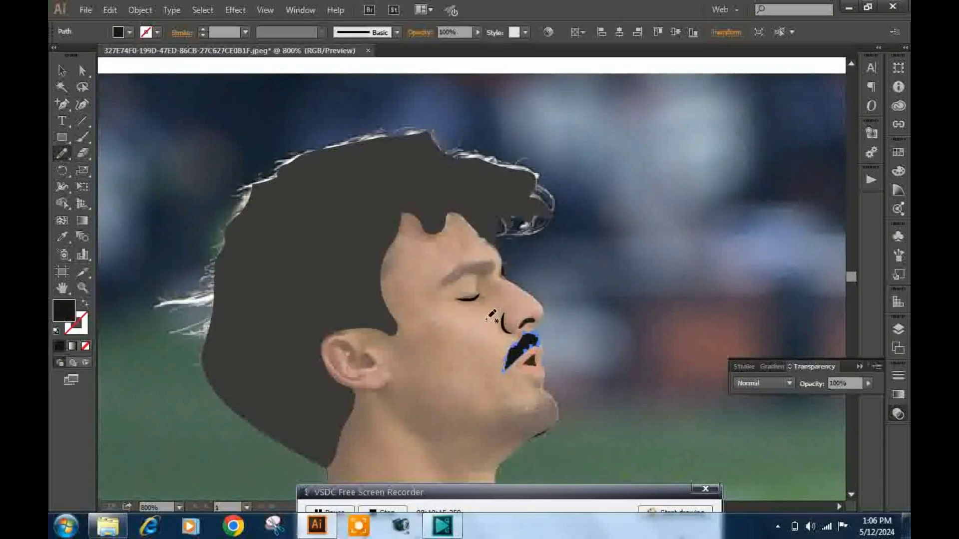
{"action": "scroll", "coordinate": [492, 314], "scroll_direction": "down", "scroll_amount": 1, "text": "alt"}
{"action": "scroll", "coordinate": [500, 290], "scroll_direction": "up", "scroll_amount": 2, "text": "alt"}
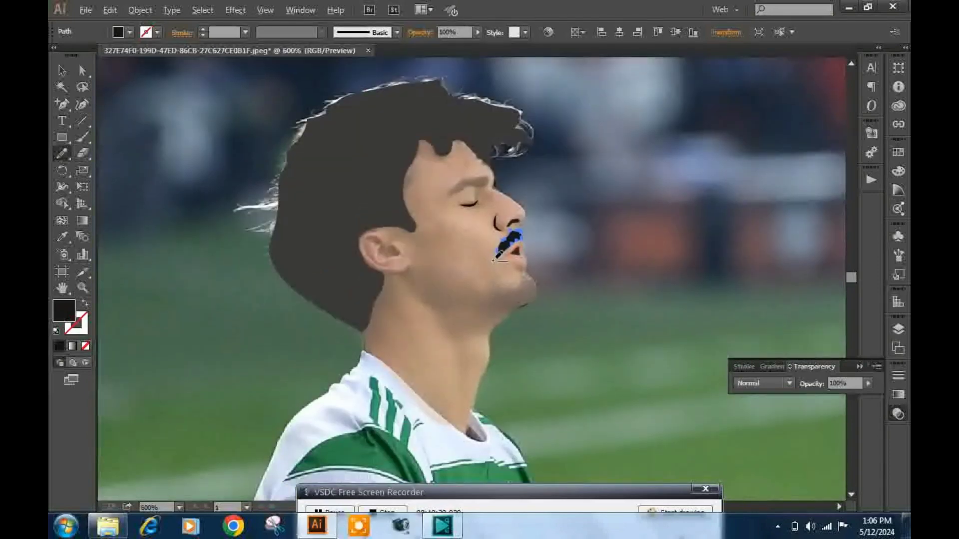
{"action": "scroll", "coordinate": [499, 258], "scroll_direction": "up", "scroll_amount": 1, "text": "alt"}
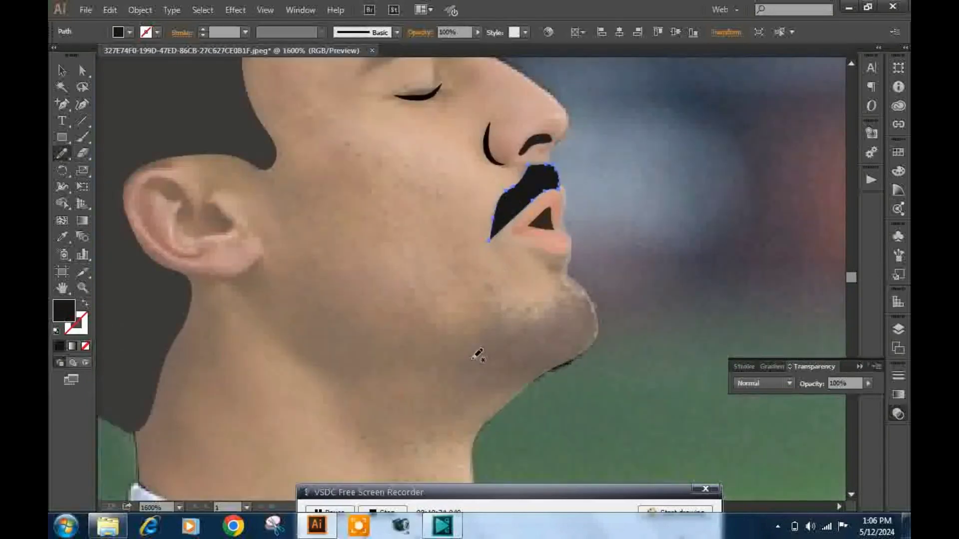
- Trace a closed chin beard outline, nudge its curve points, and eyedrop the moustache's black fill
{"action": "left_click_drag", "start_coordinate": [457, 369], "coordinate": [586, 299]}
{"action": "left_click_drag", "start_coordinate": [586, 300], "coordinate": [452, 368]}
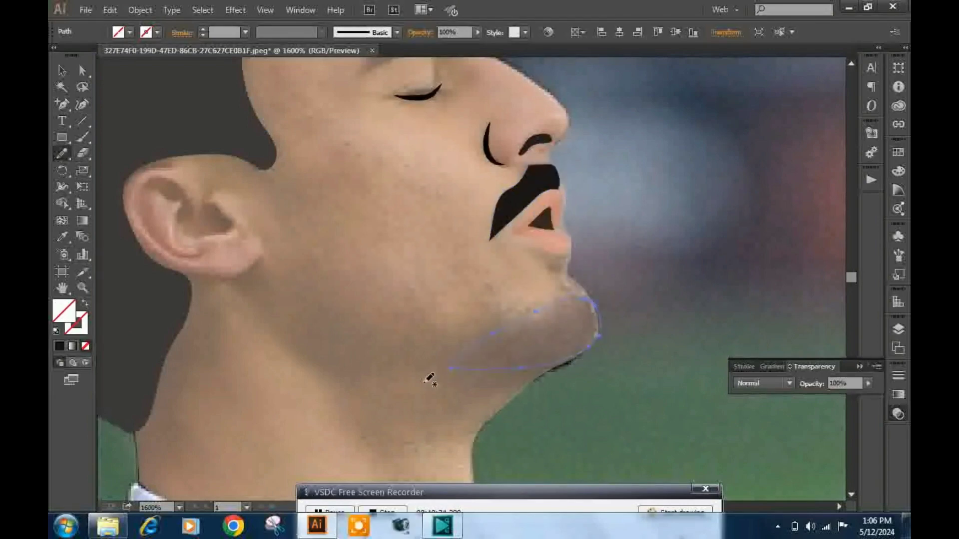
{"action": "left_click", "coordinate": [79, 106]}
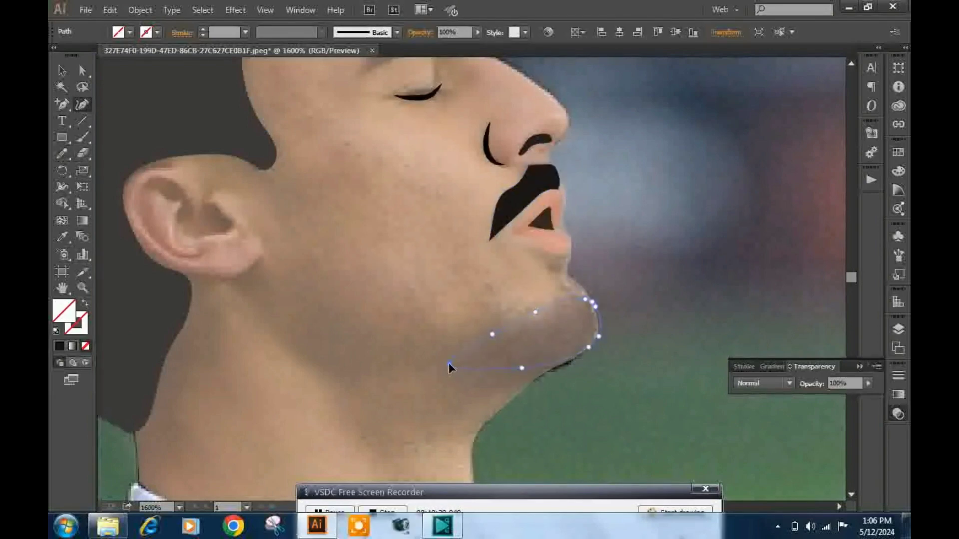
{"action": "left_click_drag", "start_coordinate": [492, 334], "coordinate": [498, 334]}
{"action": "left_click", "coordinate": [599, 314]}
{"action": "left_click", "coordinate": [62, 237]}
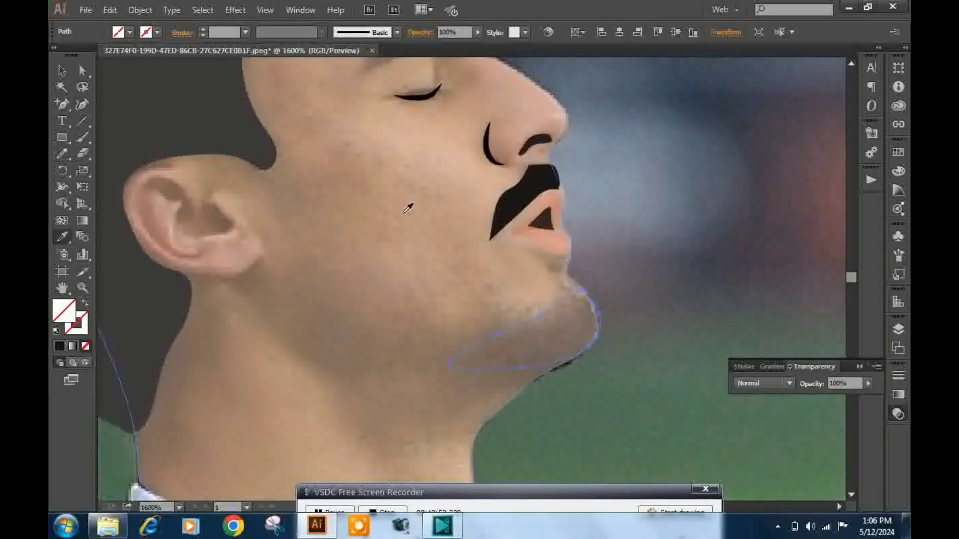
{"action": "left_click", "coordinate": [505, 215]}
{"action": "key", "text": "v"}
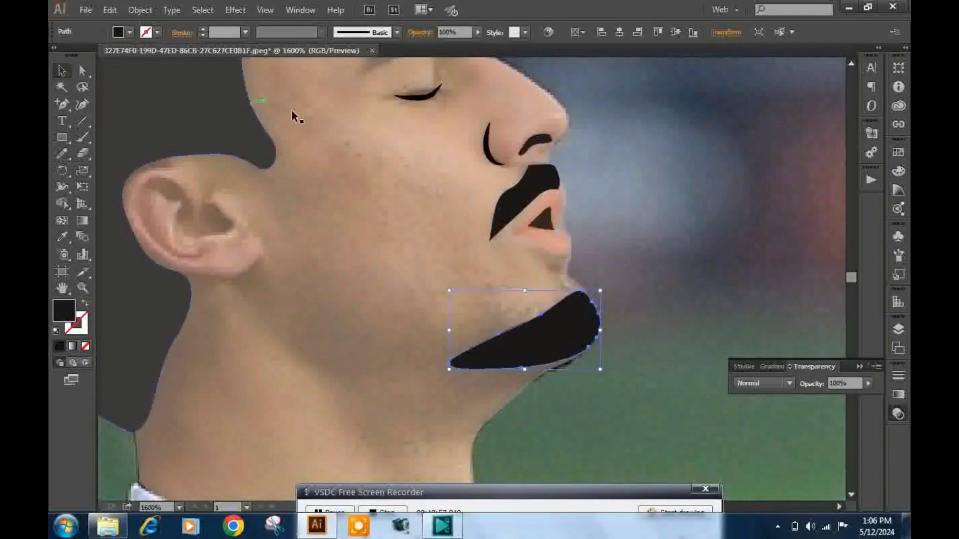
{"action": "key", "text": "ctrl+minus"}
{"action": "key", "text": "ctrl+minus"}
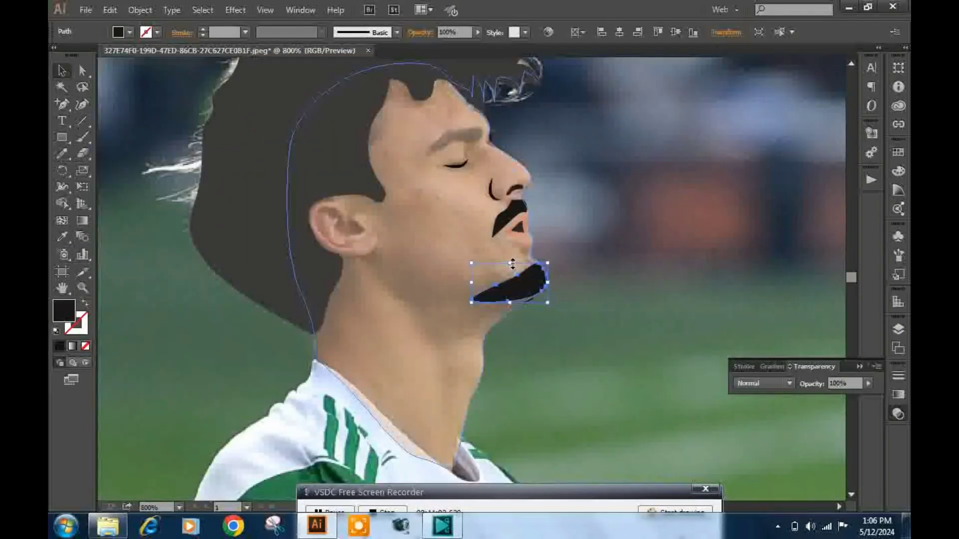
- Reselect the skin-tone head shape and set its opacity to 43%
{"action": "key", "text": "ctrl+minus"}
{"action": "left_click", "coordinate": [619, 212]}
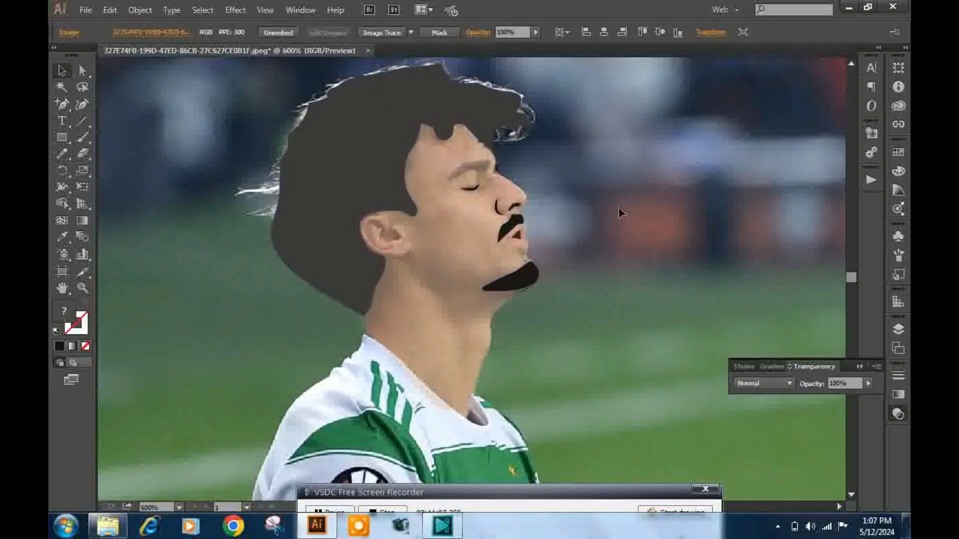
{"action": "left_click", "coordinate": [474, 314]}
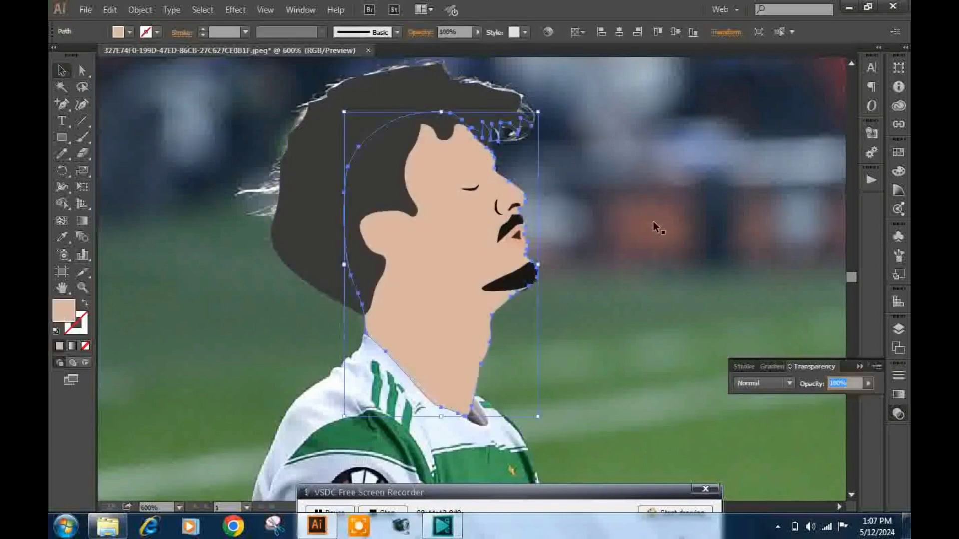
{"action": "double_click", "coordinate": [608, 192]}
{"action": "key", "text": "Escape"}
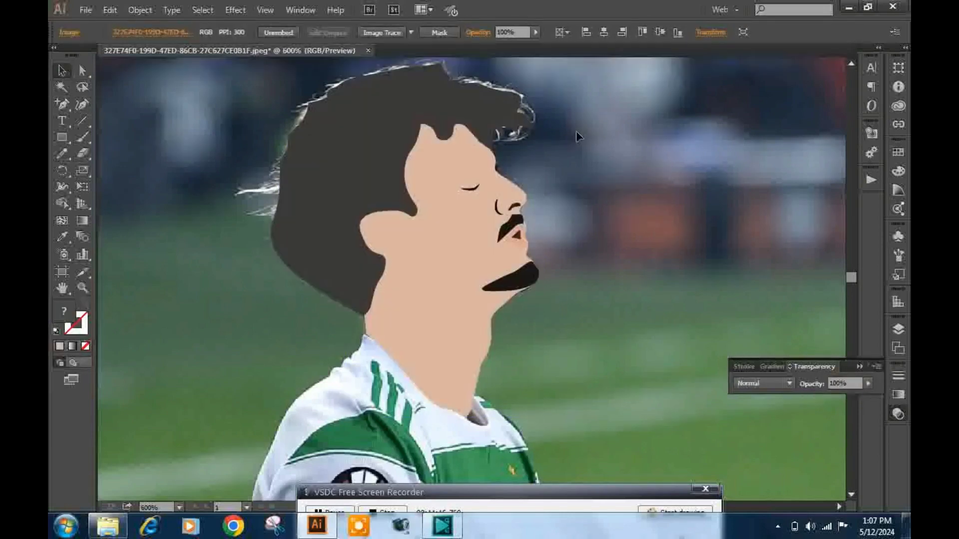
{"action": "left_click", "coordinate": [478, 171]}
{"action": "left_click", "coordinate": [457, 242]}
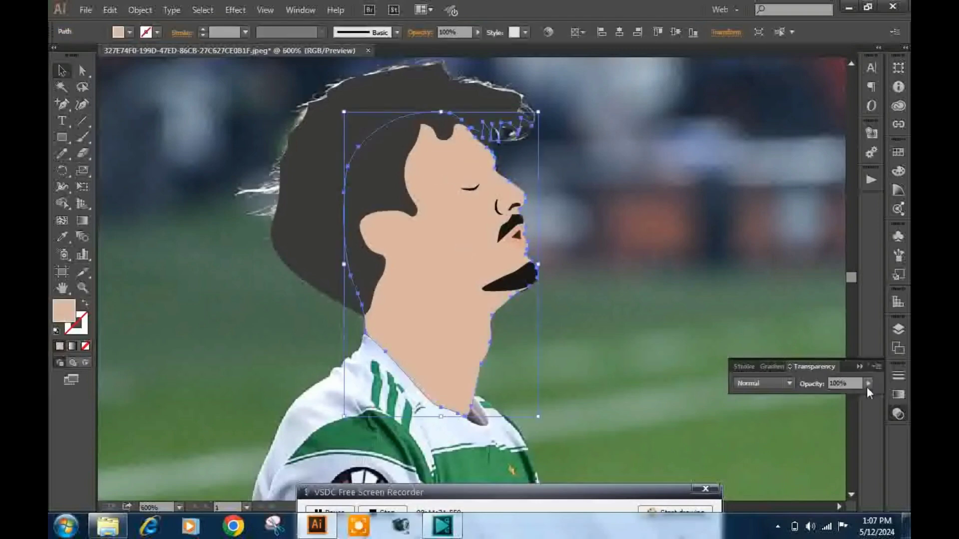
{"action": "left_click", "coordinate": [868, 384]}
{"action": "left_click_drag", "start_coordinate": [837, 394], "coordinate": [835, 394]}
{"action": "scroll", "coordinate": [455, 154], "scroll_direction": "up", "scroll_amount": 4}
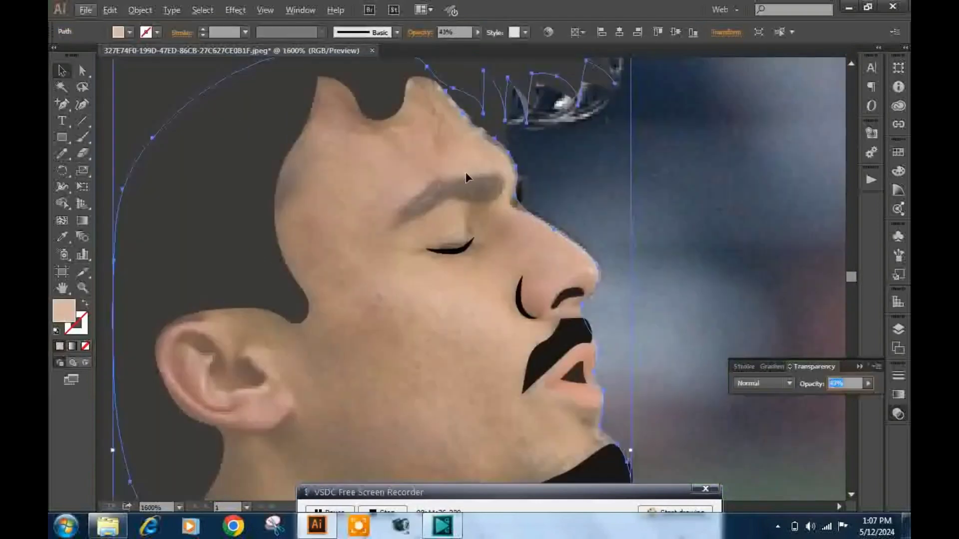
- Pencil-trace the eyebrow outline and raise its lower-left anchor with the Pen tool
{"action": "left_click", "coordinate": [63, 153]}
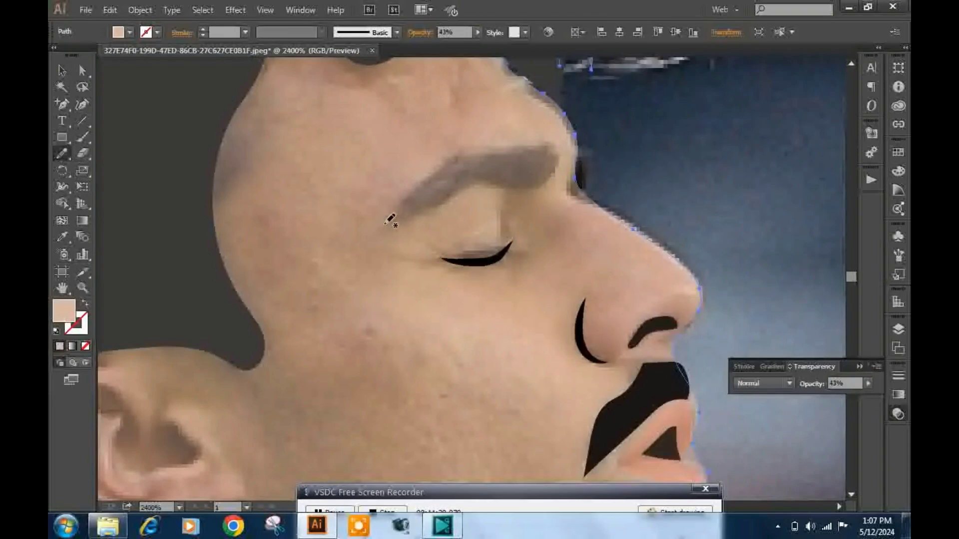
{"action": "mouse_move", "coordinate": [388, 220]}
{"action": "left_mouse_down"}
{"action": "mouse_move", "coordinate": [561, 164]}
{"action": "mouse_move", "coordinate": [471, 186]}
{"action": "left_mouse_up"}
{"action": "left_click_drag", "start_coordinate": [386, 225], "coordinate": [377, 228]}
{"action": "key", "text": "p"}
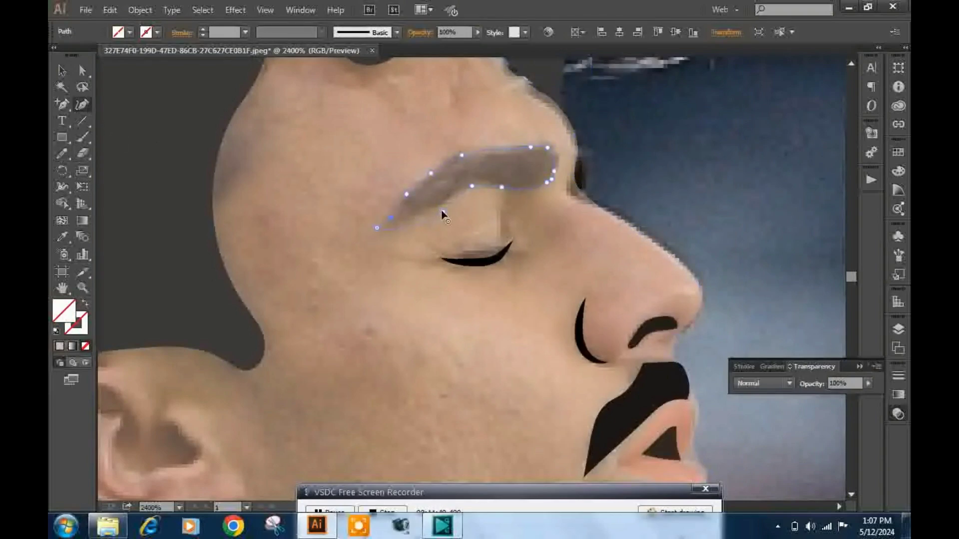
{"action": "left_click", "coordinate": [438, 201]}
{"action": "left_click_drag", "start_coordinate": [392, 217], "coordinate": [393, 208]}
- Fill the eyebrow black by eyedropping the moustache
{"action": "key", "text": "ctrl+minus"}
{"action": "key", "text": "ctrl+minus"}
{"action": "key", "text": "v"}
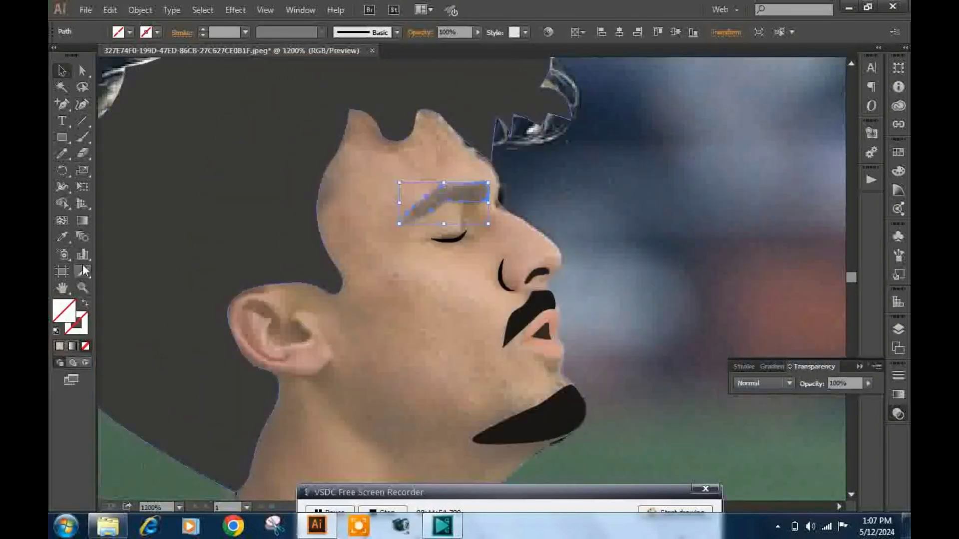
{"action": "key", "text": "i"}
{"action": "left_click", "coordinate": [530, 310]}
{"action": "key", "text": "ctrl+minus"}
{"action": "key", "text": "ctrl+minus"}
{"action": "key", "text": "ctrl+minus"}
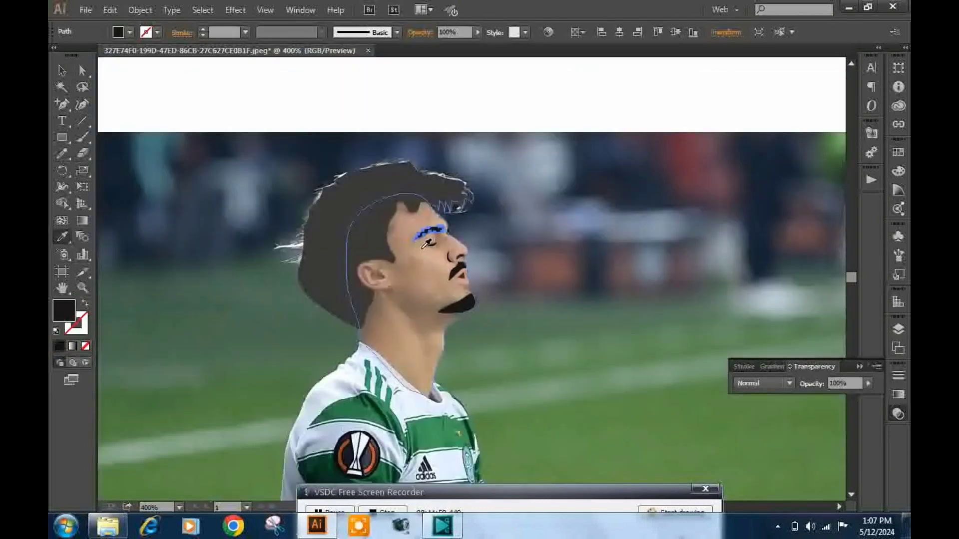
- Pencil-trace the outer ear with a black 0.25 pt outline
{"action": "key", "text": "ctrl+plus"}
{"action": "key", "text": "ctrl+plus"}
{"action": "key", "text": "n"}
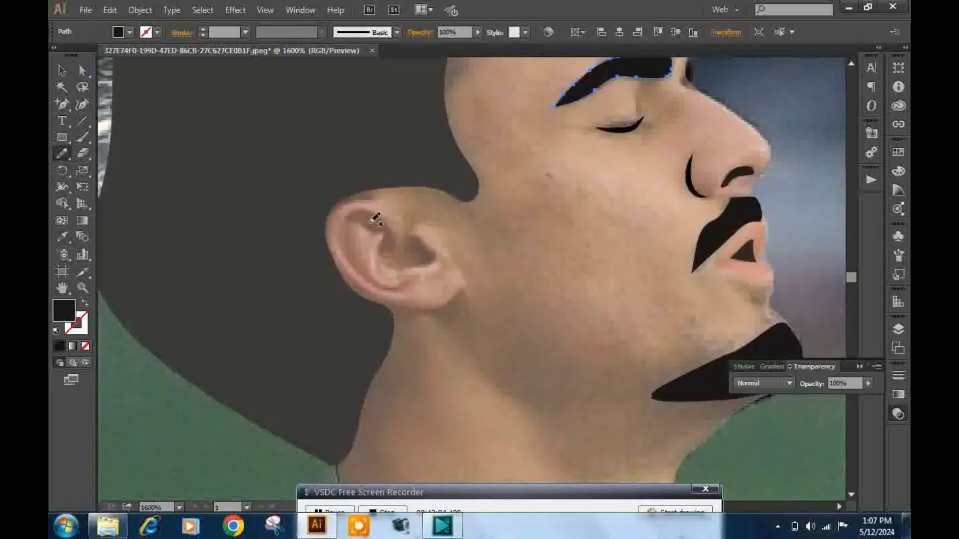
{"action": "left_click_drag", "start_coordinate": [392, 250], "coordinate": [405, 289]}
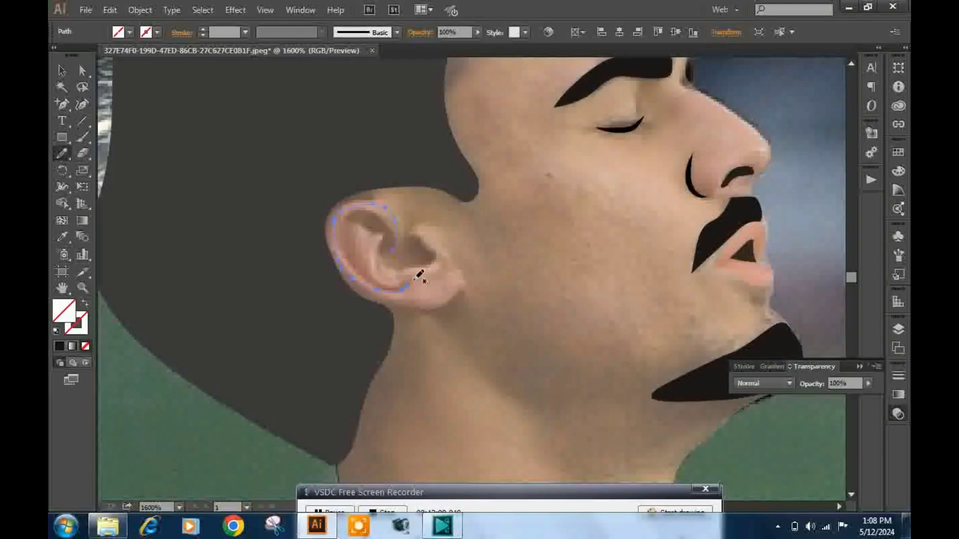
{"action": "mouse_move", "coordinate": [434, 254]}
{"action": "left_mouse_down"}
{"action": "mouse_move", "coordinate": [357, 221]}
{"action": "mouse_move", "coordinate": [384, 227]}
{"action": "left_mouse_up"}
{"action": "left_click_drag", "start_coordinate": [336, 210], "coordinate": [401, 293]}
{"action": "left_click", "coordinate": [203, 29]}
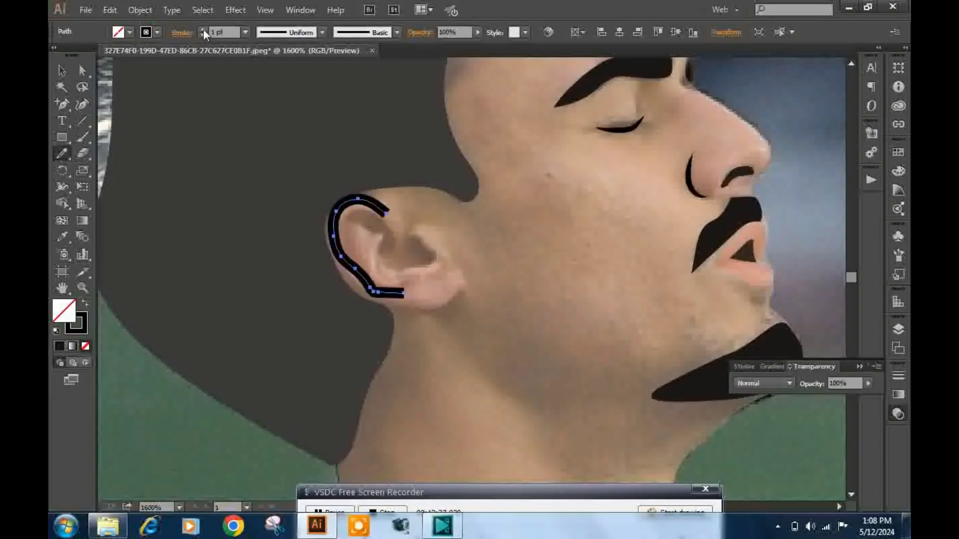
{"action": "left_click", "coordinate": [245, 31]}
{"action": "left_click", "coordinate": [250, 73]}
{"action": "left_click", "coordinate": [244, 33]}
{"action": "left_click", "coordinate": [246, 52]}
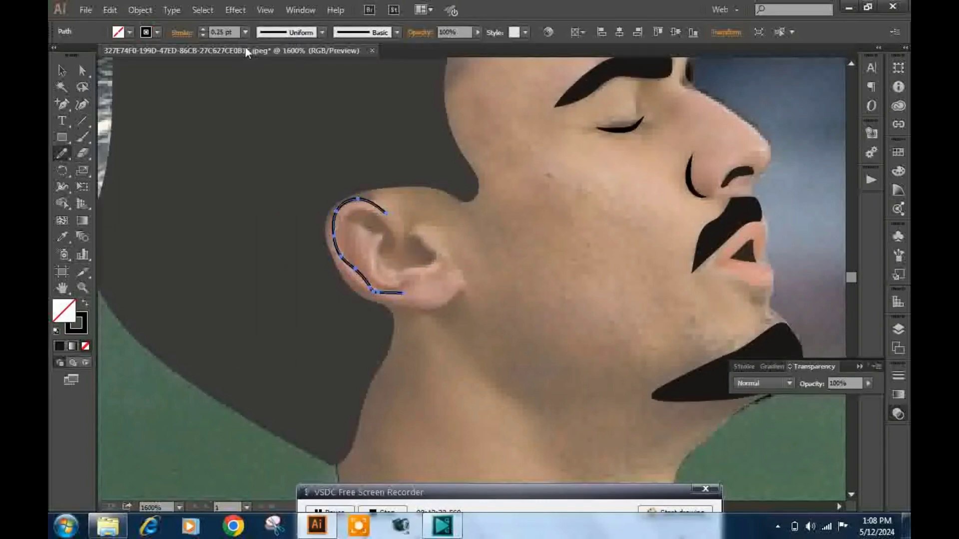
{"action": "key", "text": "ctrl+shift+a"}
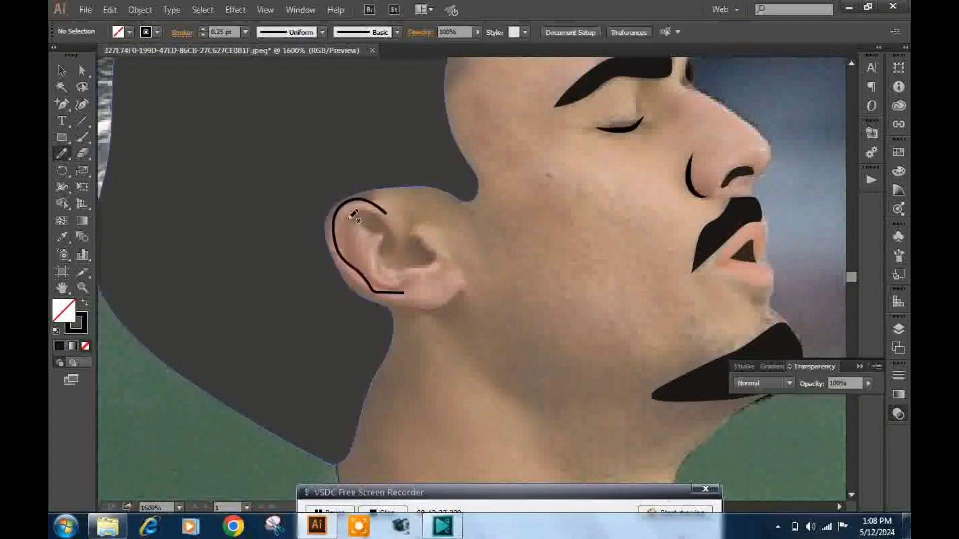
- Draw the inner ear fold loop and the lower ear outline stroke
{"action": "left_click_drag", "start_coordinate": [387, 256], "coordinate": [437, 257]}
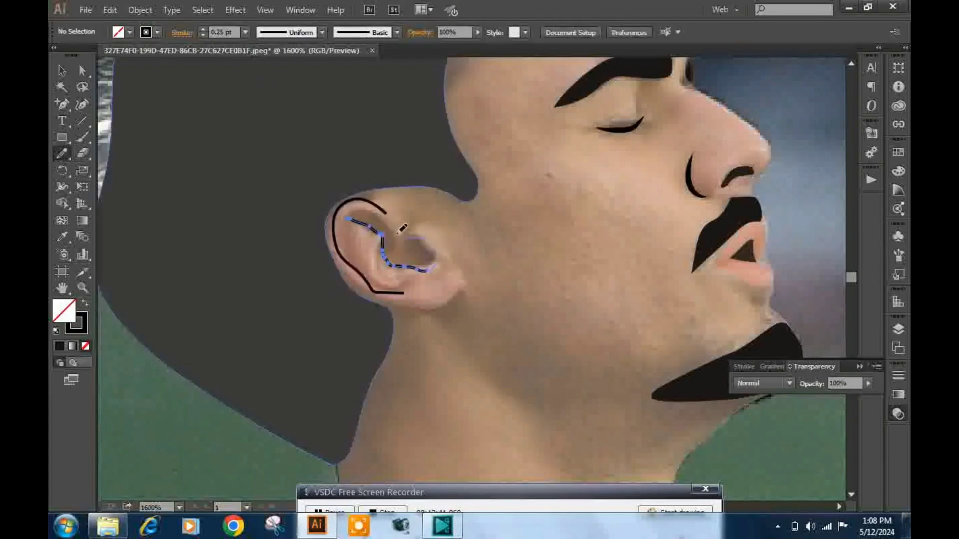
{"action": "left_click_drag", "start_coordinate": [356, 214], "coordinate": [349, 216]}
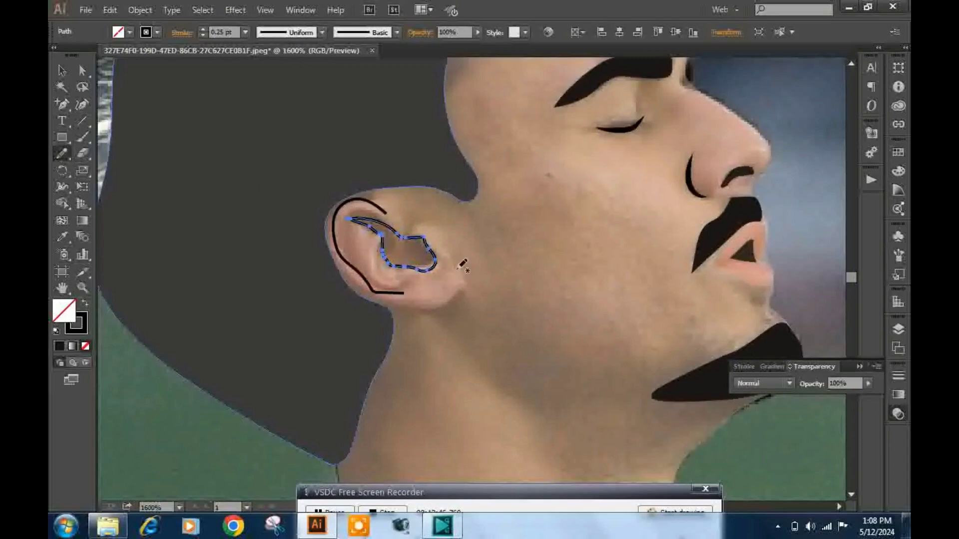
{"action": "key", "text": "ctrl+shift+a"}
{"action": "mouse_move", "coordinate": [472, 282]}
{"action": "left_mouse_down"}
{"action": "mouse_move", "coordinate": [412, 299]}
{"action": "mouse_move", "coordinate": [345, 272]}
{"action": "left_mouse_up"}
{"action": "key", "text": "ctrl+z"}
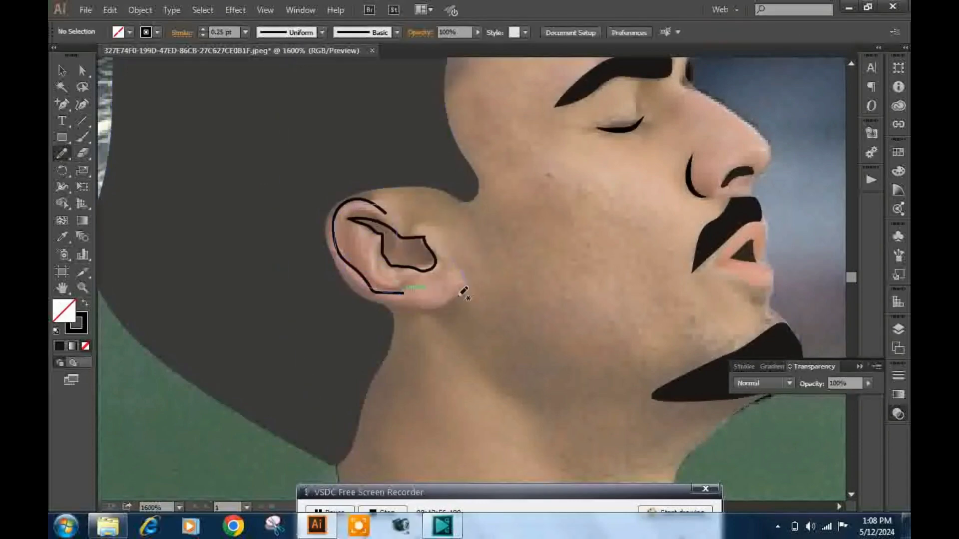
{"action": "left_click_drag", "start_coordinate": [414, 295], "coordinate": [411, 303]}
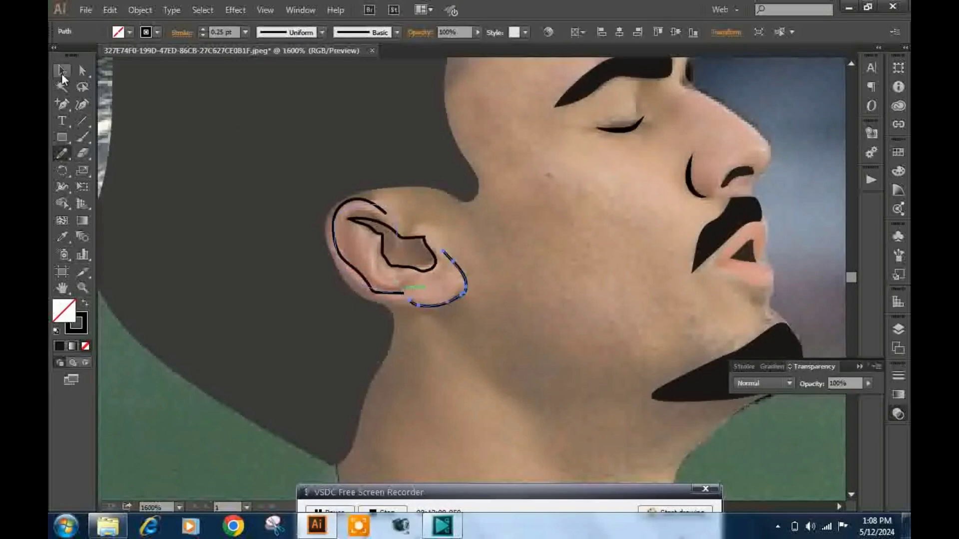
- Select all the ear strokes and group them with Object > Group
{"action": "key", "text": "v"}
{"action": "left_click", "coordinate": [369, 208]}
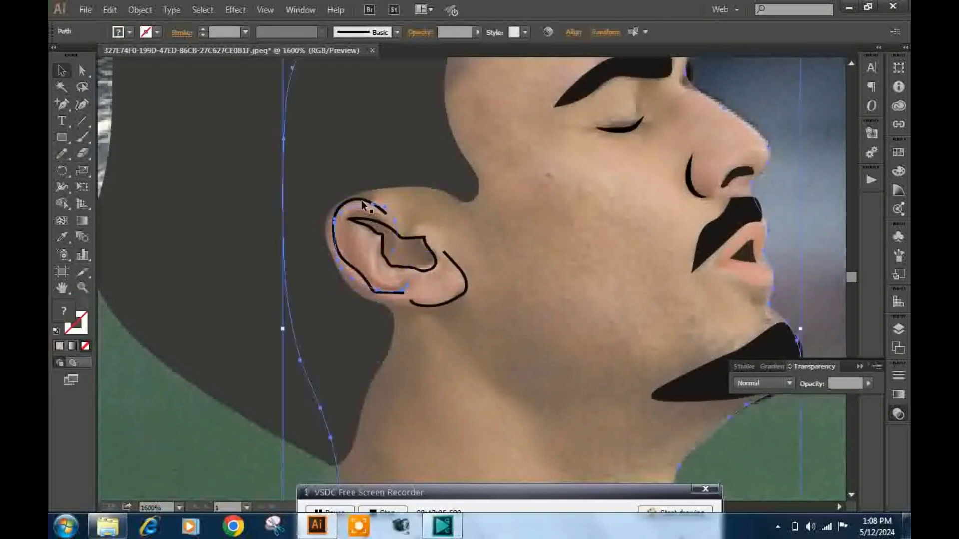
{"action": "left_click", "coordinate": [140, 10]}
{"action": "left_click", "coordinate": [165, 105]}
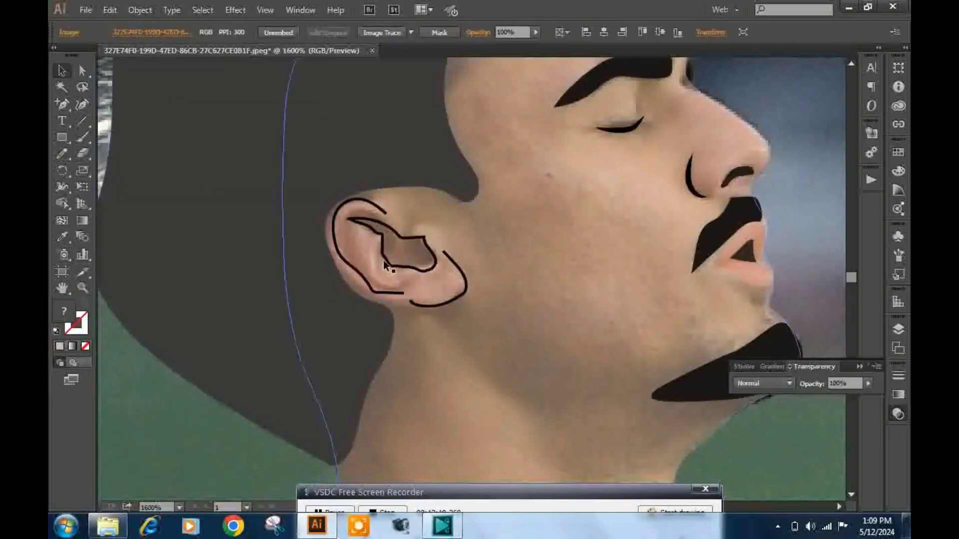
{"action": "left_click", "coordinate": [422, 262]}
{"action": "left_click", "coordinate": [464, 280], "text": "shift"}
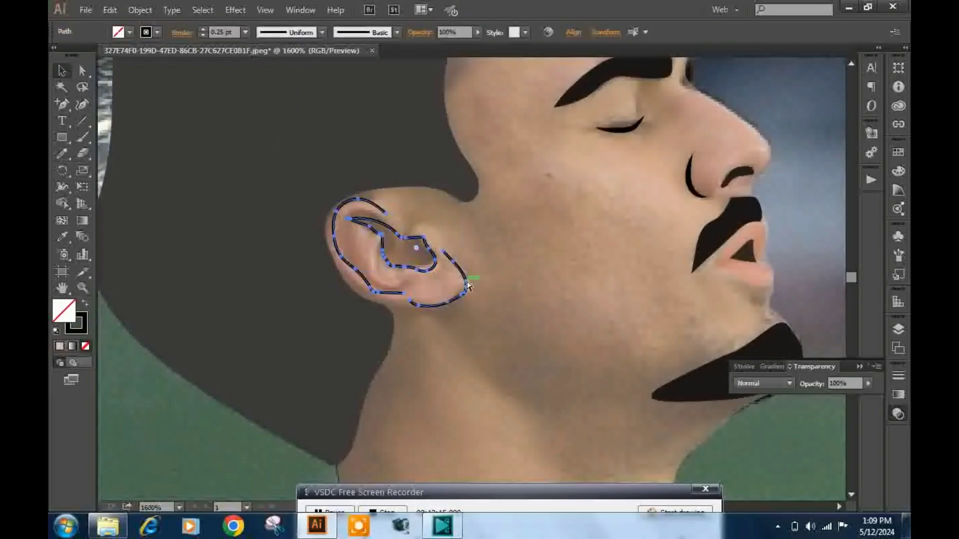
{"action": "left_click", "coordinate": [140, 10]}
{"action": "left_click", "coordinate": [179, 61]}
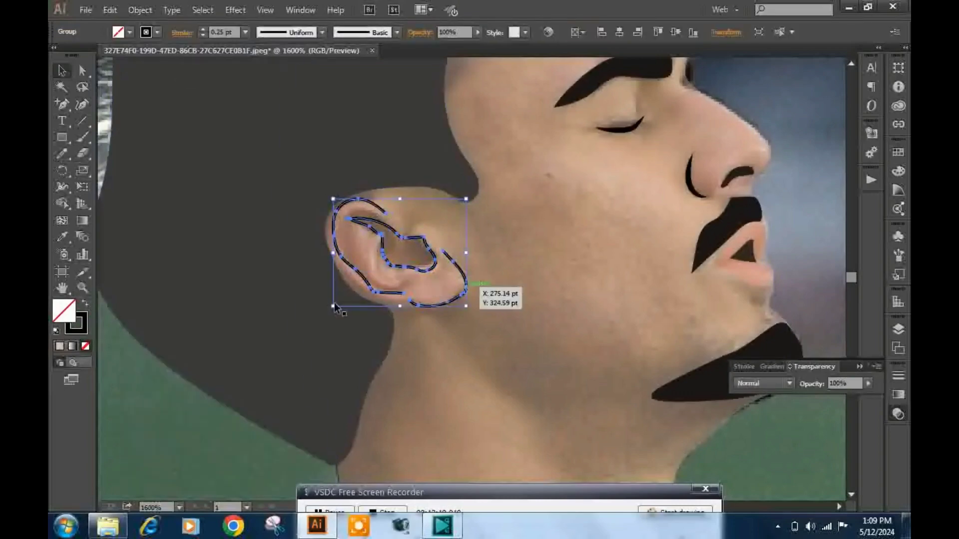
{"action": "scroll", "coordinate": [429, 269], "scroll_direction": "down", "scroll_amount": 1}
- Make the face skin shape fully opaque again
{"action": "scroll", "coordinate": [443, 290], "scroll_direction": "down", "scroll_amount": 2}
{"action": "left_click", "coordinate": [479, 349]}
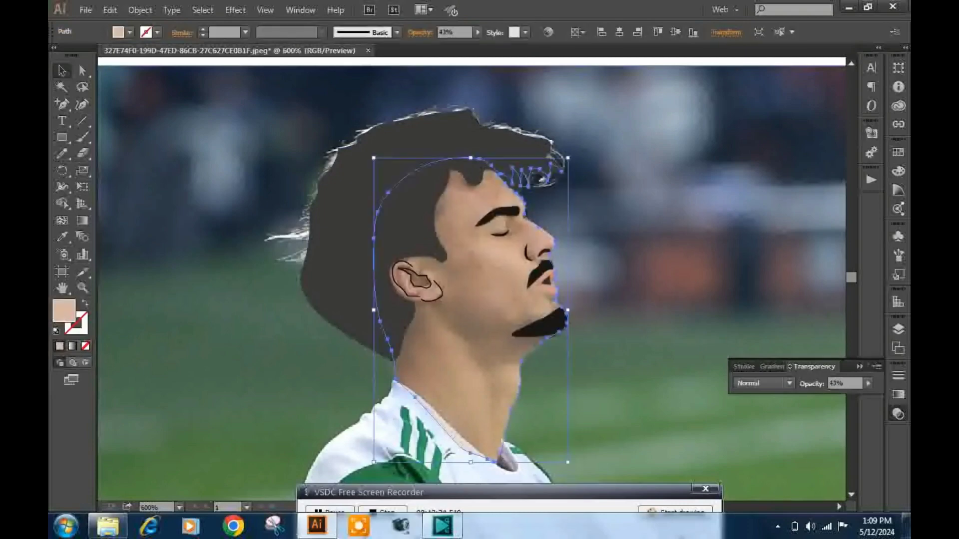
{"action": "left_click", "coordinate": [868, 384]}
{"action": "left_click", "coordinate": [870, 403]}
{"action": "left_click", "coordinate": [641, 276]}
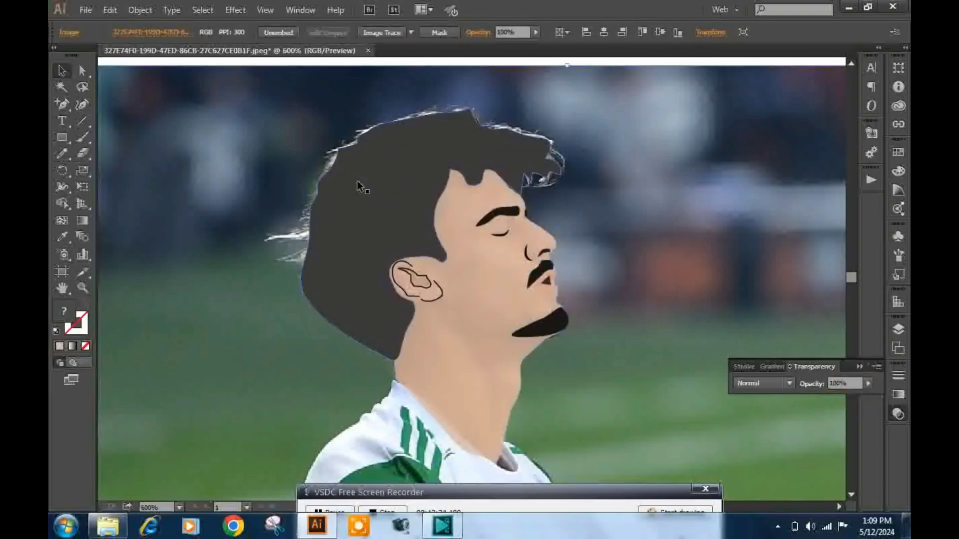
- Group the traced hair and face shapes, move them beside the photo, and select the Paintbrush
{"action": "scroll", "coordinate": [360, 186], "scroll_direction": "down", "scroll_amount": 1}
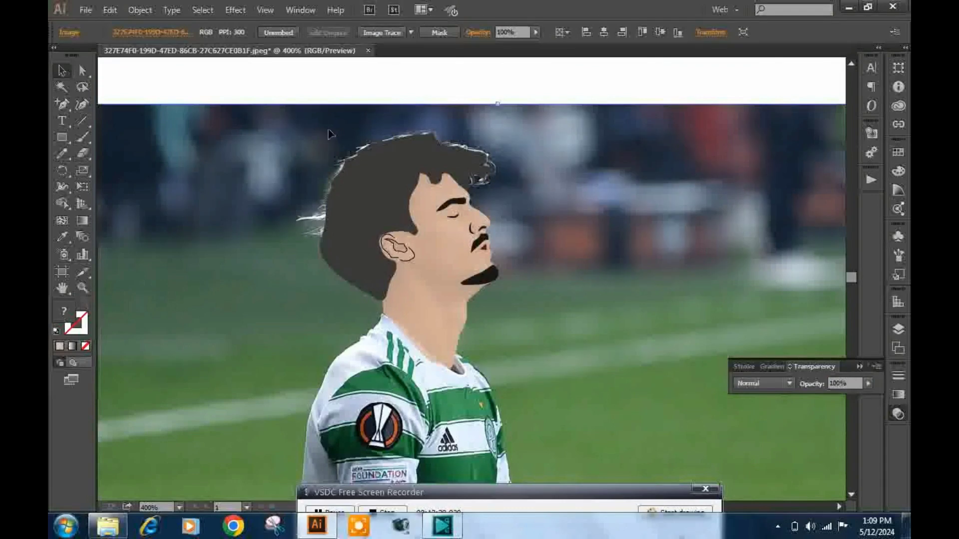
{"action": "left_click", "coordinate": [349, 228]}
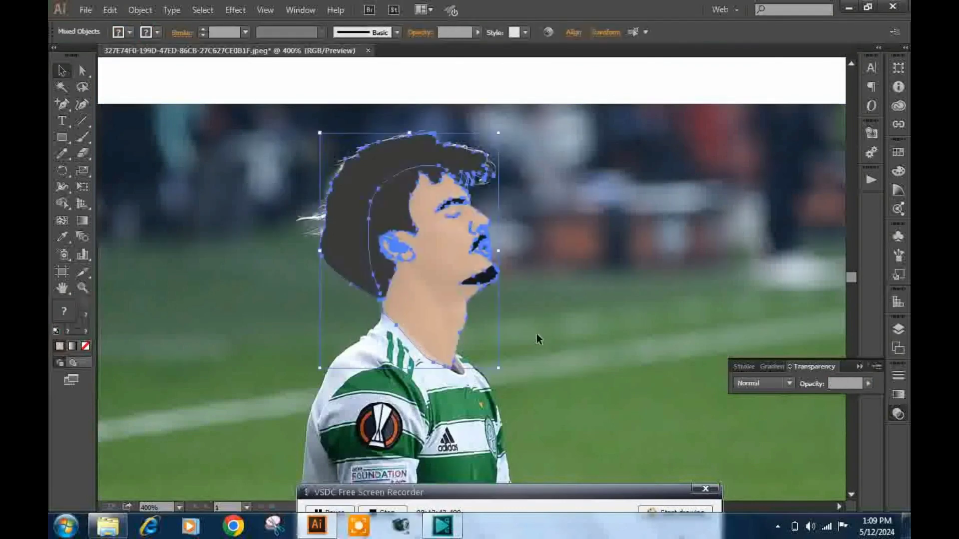
{"action": "left_click", "coordinate": [140, 10]}
{"action": "left_click", "coordinate": [164, 60]}
{"action": "left_click_drag", "start_coordinate": [416, 271], "coordinate": [603, 260]}
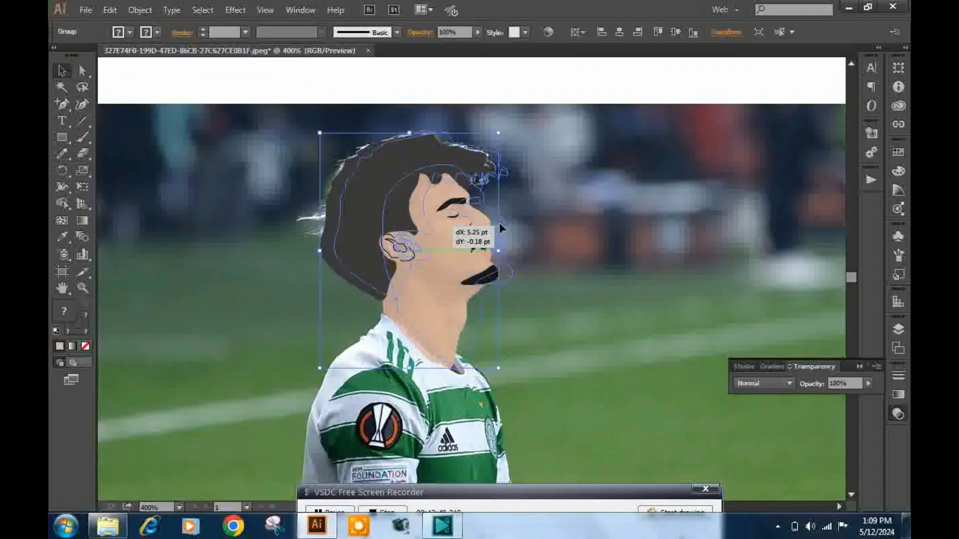
{"action": "left_click", "coordinate": [577, 367]}
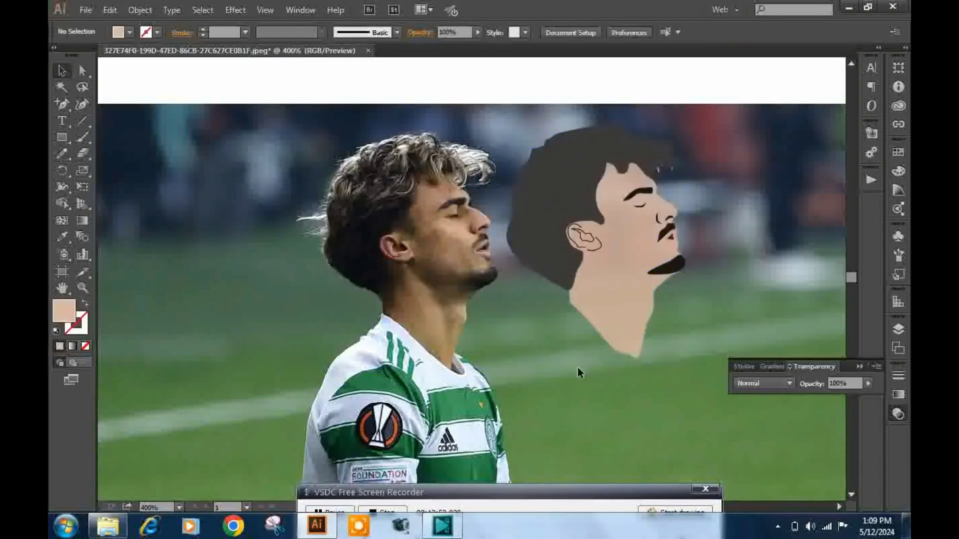
{"action": "scroll", "coordinate": [624, 178], "scroll_direction": "up", "scroll_amount": 1}
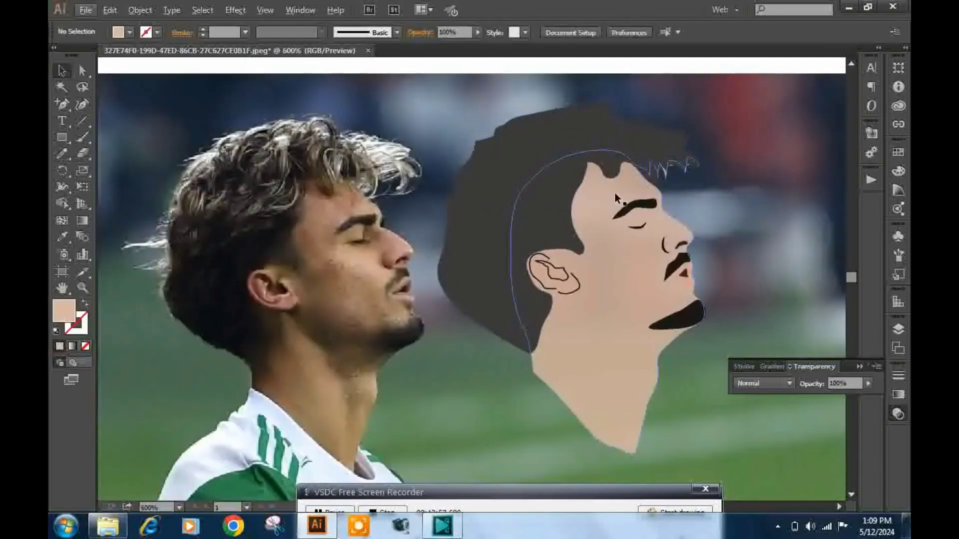
{"action": "scroll", "coordinate": [642, 173], "scroll_direction": "up", "scroll_amount": 1}
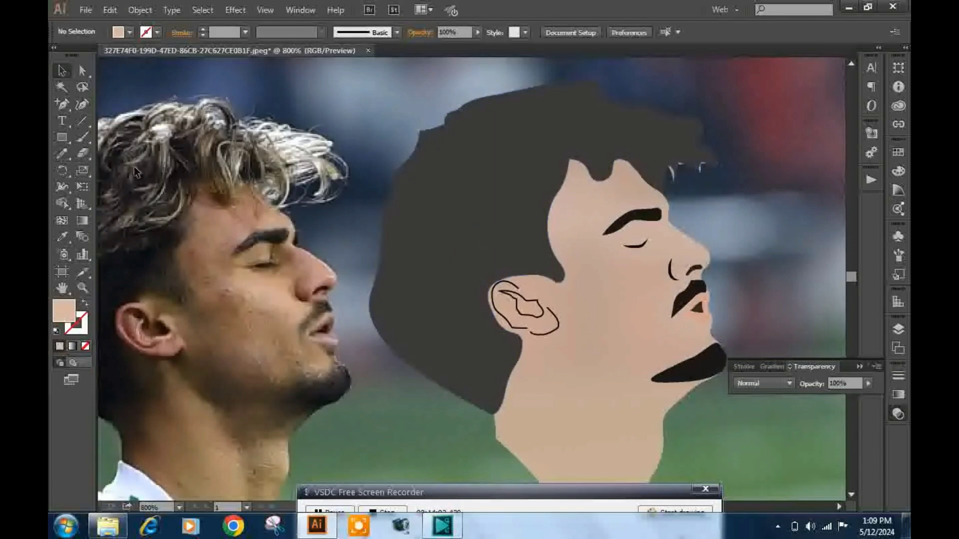
{"action": "left_click", "coordinate": [62, 154]}
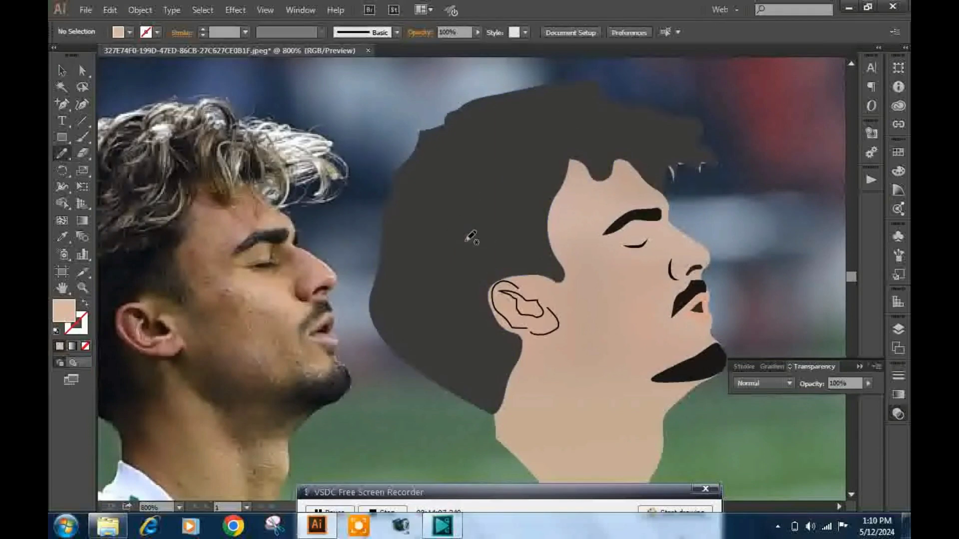
{"action": "left_click", "coordinate": [83, 137]}
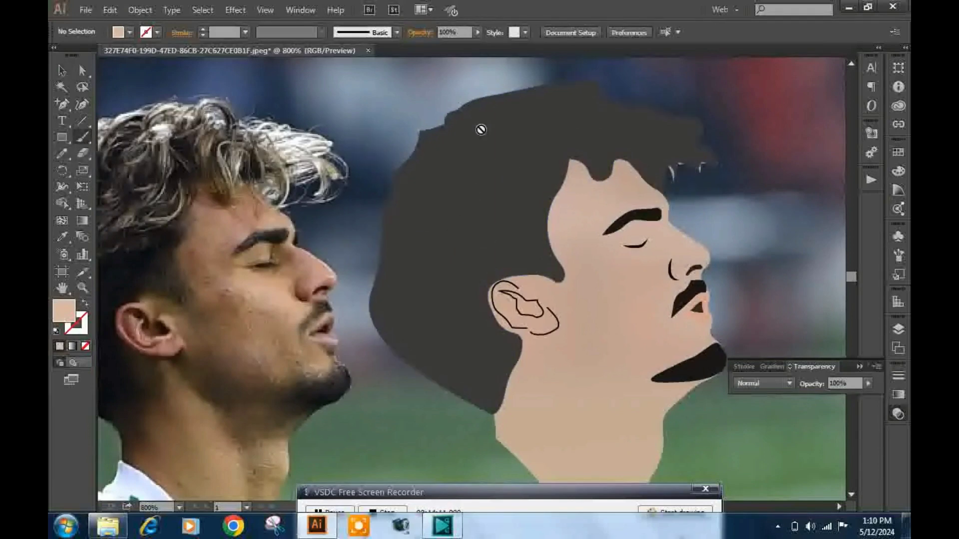
- Check the Paintbrush options, then paint light strands across the top hair and toward the ear
{"action": "double_click", "coordinate": [84, 139]}
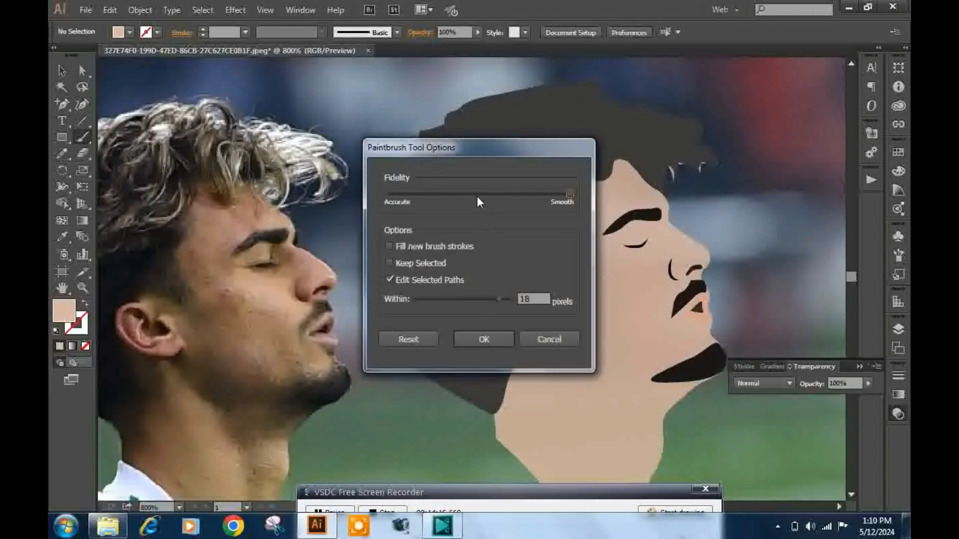
{"action": "key", "text": "Return"}
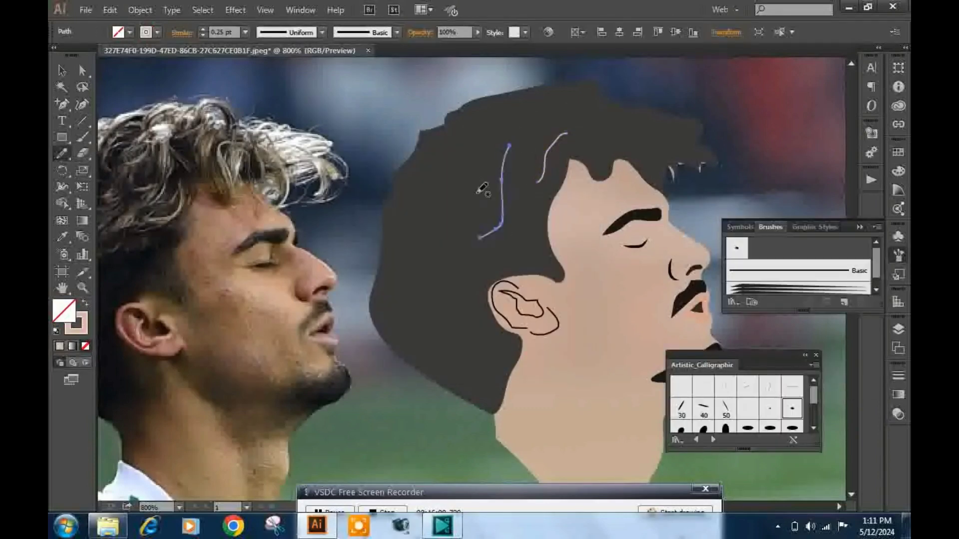
{"action": "mouse_move", "coordinate": [475, 185]}
{"action": "left_mouse_down"}
{"action": "mouse_move", "coordinate": [432, 281]}
{"action": "mouse_move", "coordinate": [439, 344]}
{"action": "left_mouse_up"}
{"action": "left_click_drag", "start_coordinate": [492, 170], "coordinate": [408, 235]}
{"action": "mouse_move", "coordinate": [606, 148]}
{"action": "left_mouse_down"}
{"action": "mouse_move", "coordinate": [585, 109]}
{"action": "mouse_move", "coordinate": [506, 130]}
{"action": "mouse_move", "coordinate": [510, 119]}
{"action": "left_mouse_up"}
{"action": "left_click_drag", "start_coordinate": [537, 205], "coordinate": [437, 154]}
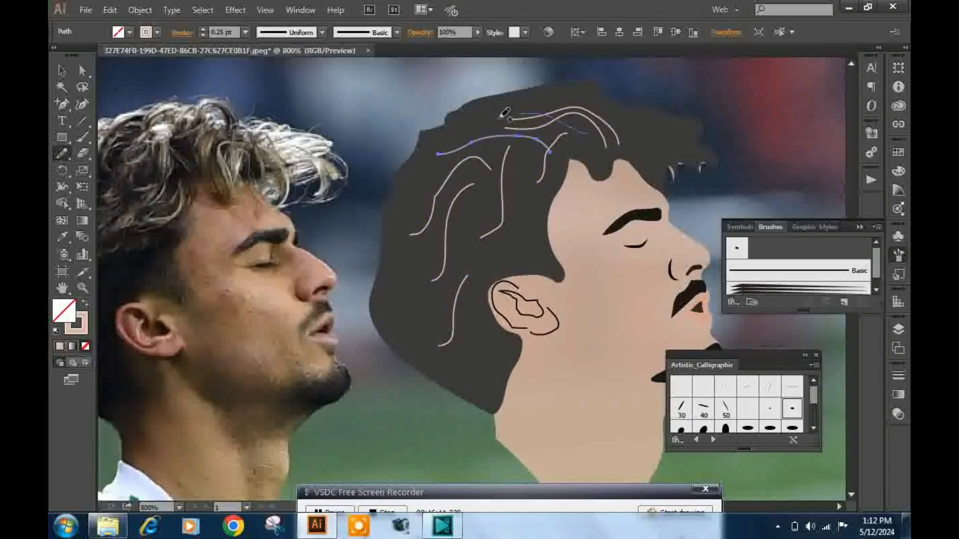
{"action": "mouse_move", "coordinate": [490, 123]}
{"action": "left_mouse_down"}
{"action": "mouse_move", "coordinate": [590, 131]}
{"action": "mouse_move", "coordinate": [659, 160]}
{"action": "left_mouse_up"}
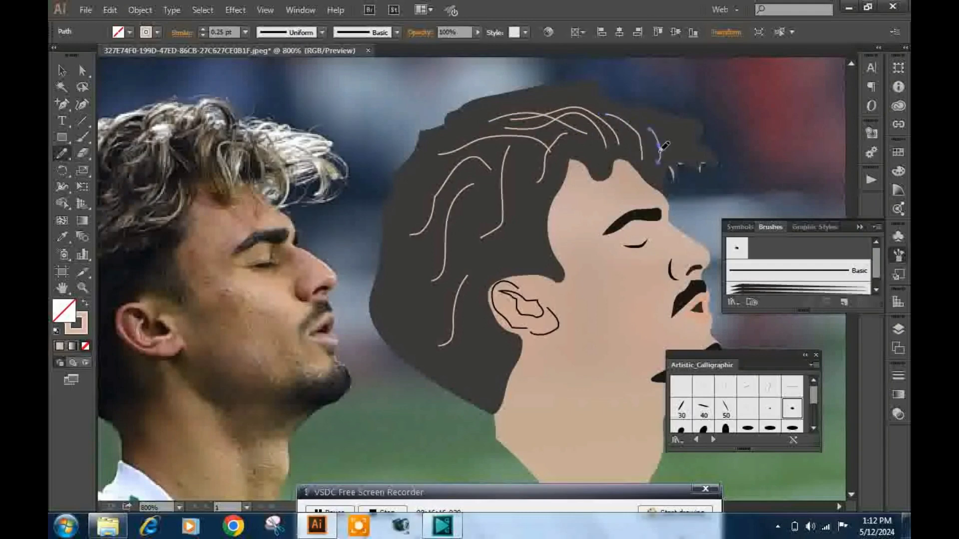
{"action": "mouse_move", "coordinate": [667, 126]}
{"action": "left_mouse_down"}
{"action": "mouse_move", "coordinate": [672, 161]}
{"action": "mouse_move", "coordinate": [695, 134]}
{"action": "mouse_move", "coordinate": [711, 155]}
{"action": "left_mouse_up"}
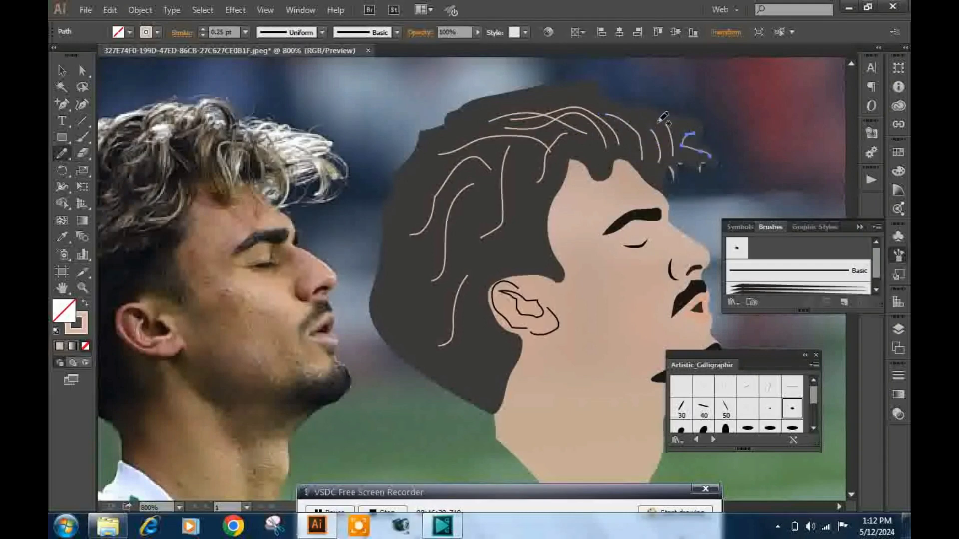
{"action": "left_click_drag", "start_coordinate": [599, 105], "coordinate": [547, 106]}
- Add more light strands at the back, behind the ear and upper-left hair, then zoom out
{"action": "left_click_drag", "start_coordinate": [421, 176], "coordinate": [397, 229]}
{"action": "left_click_drag", "start_coordinate": [542, 188], "coordinate": [479, 271]}
{"action": "left_click_drag", "start_coordinate": [532, 265], "coordinate": [437, 288]}
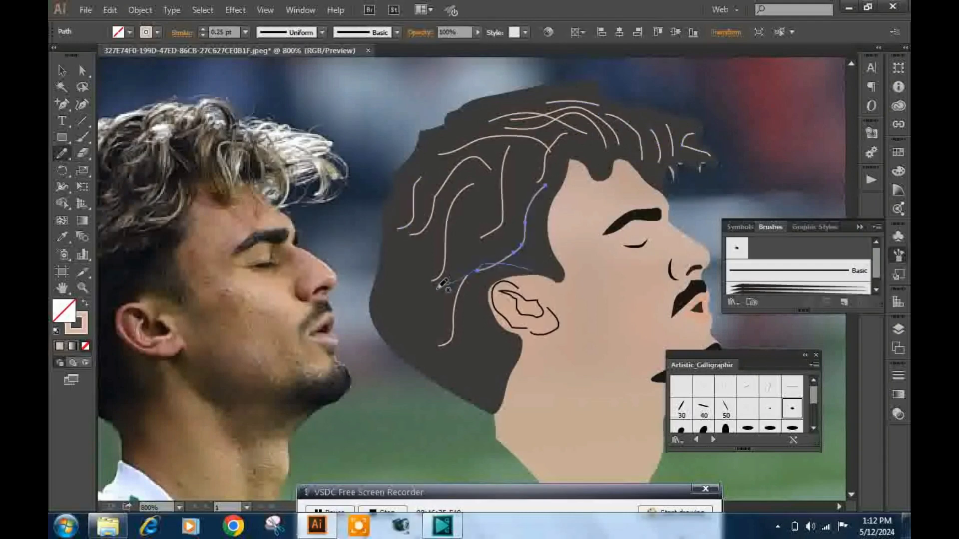
{"action": "left_click_drag", "start_coordinate": [487, 210], "coordinate": [452, 264]}
{"action": "left_click_drag", "start_coordinate": [532, 166], "coordinate": [518, 239]}
{"action": "left_click_drag", "start_coordinate": [495, 185], "coordinate": [457, 243]}
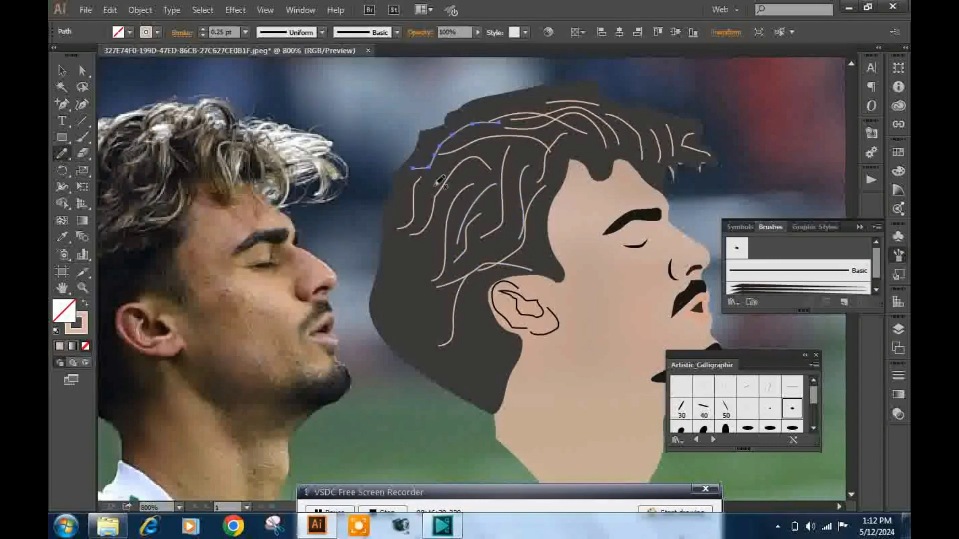
{"action": "left_click_drag", "start_coordinate": [499, 122], "coordinate": [413, 173]}
{"action": "left_click_drag", "start_coordinate": [495, 150], "coordinate": [409, 200]}
{"action": "key", "text": "ctrl+minus"}
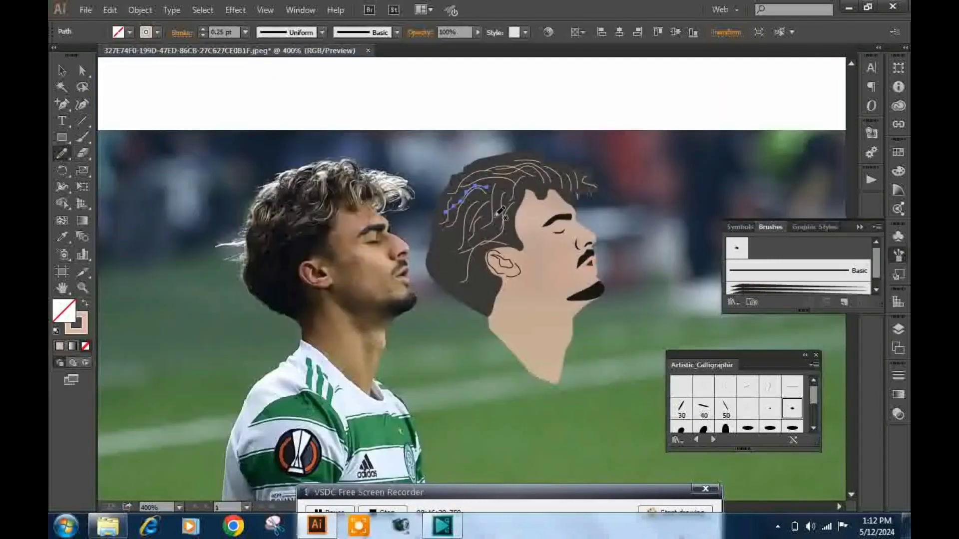
- Refill the hair shape inside the head group with near black, then reselect the whole head artwork
{"action": "left_click", "coordinate": [62, 71]}
{"action": "left_click", "coordinate": [448, 272]}
{"action": "double_click", "coordinate": [448, 273]}
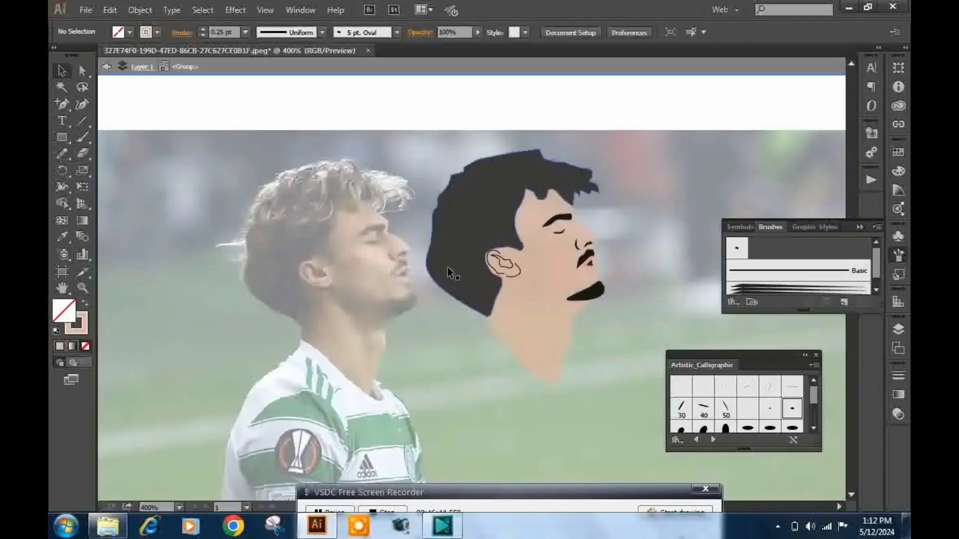
{"action": "double_click", "coordinate": [70, 309]}
{"action": "left_click", "coordinate": [254, 417]}
{"action": "left_click", "coordinate": [563, 269]}
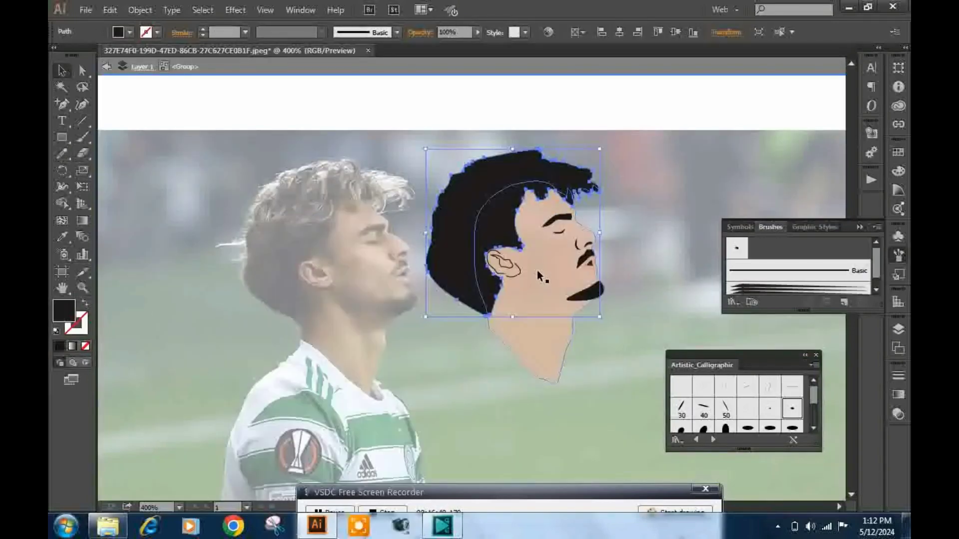
{"action": "double_click", "coordinate": [124, 103]}
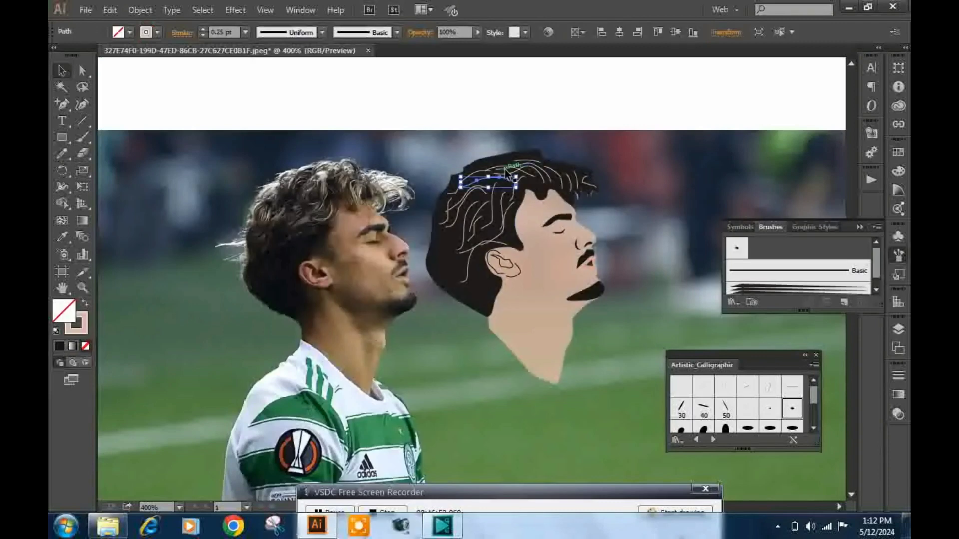
{"action": "left_click", "coordinate": [530, 159]}
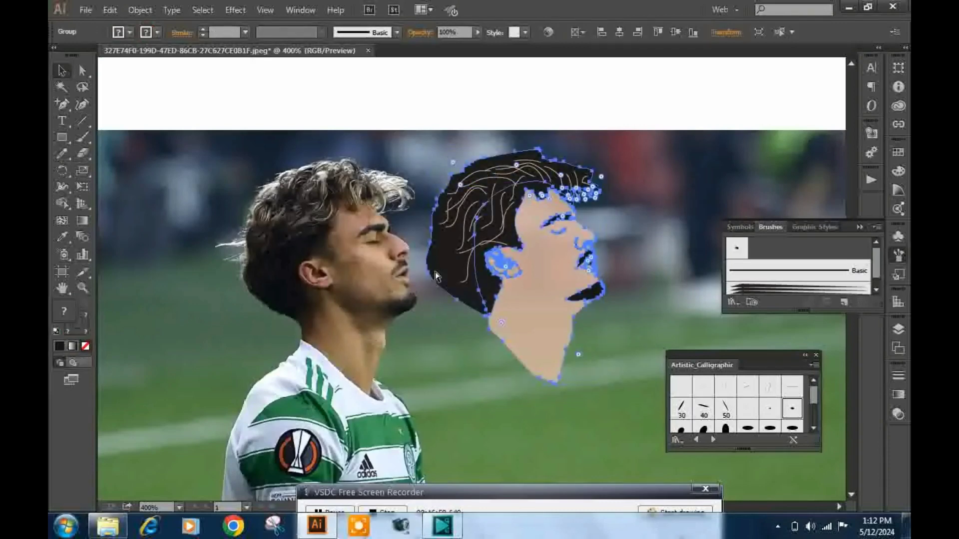
{"action": "left_click_drag", "start_coordinate": [420, 150], "coordinate": [598, 290]}
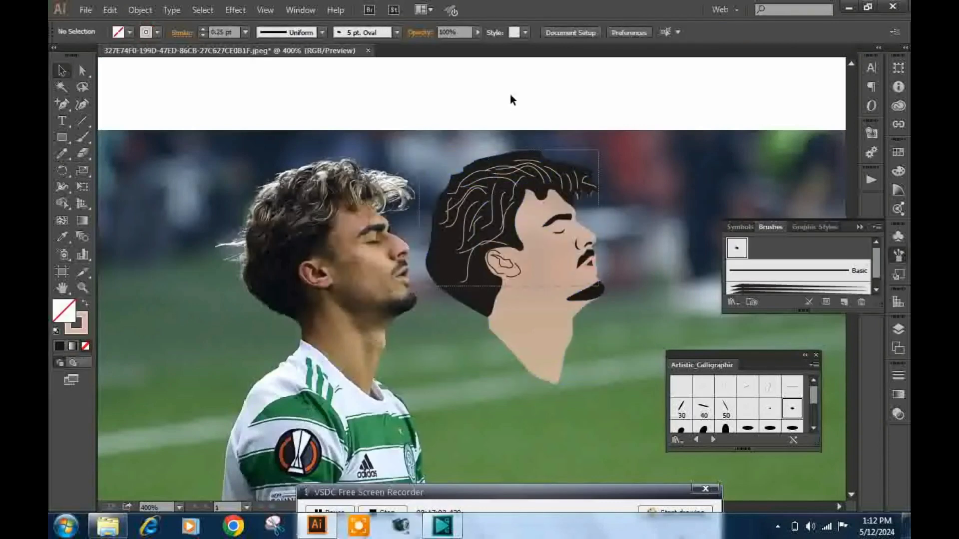